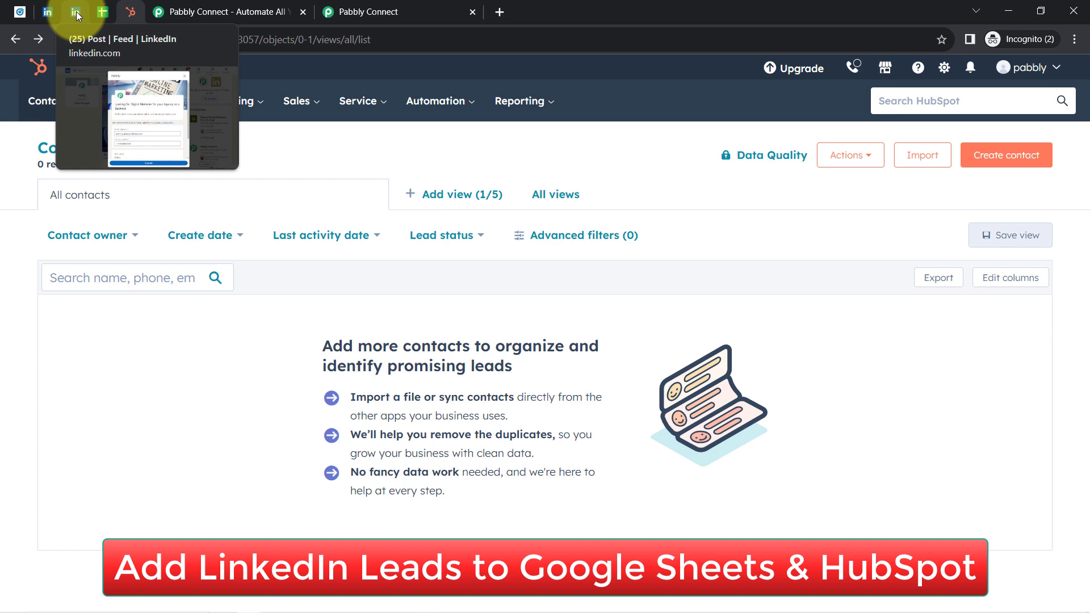
Step: Review the LinkedIn ad post, its lead form, the Leads (via LinkedIn Lead Form) spreadsheet and the HubSpot contacts list
{"action": "left_click", "coordinate": [51, 14]}
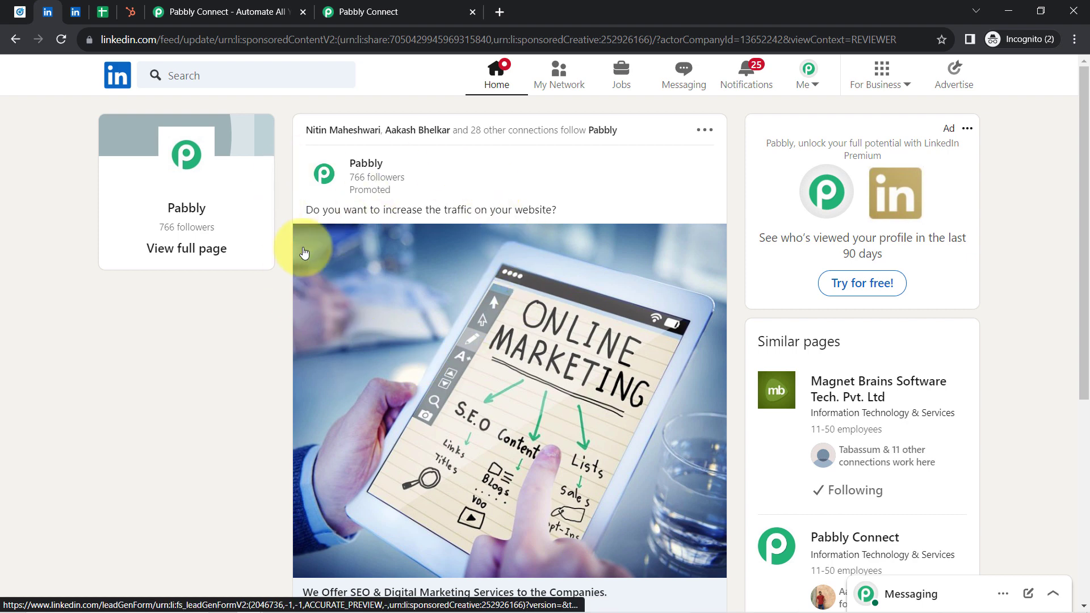
{"action": "left_click", "coordinate": [75, 12]}
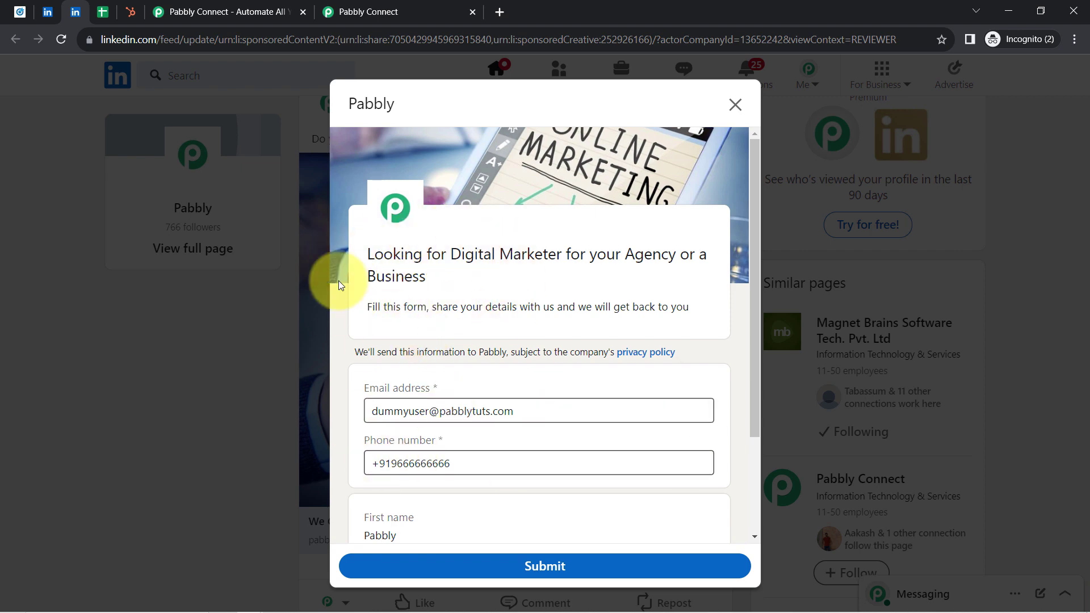
{"action": "left_click", "coordinate": [103, 12]}
{"action": "left_click_drag", "start_coordinate": [122, 254], "coordinate": [998, 345]}
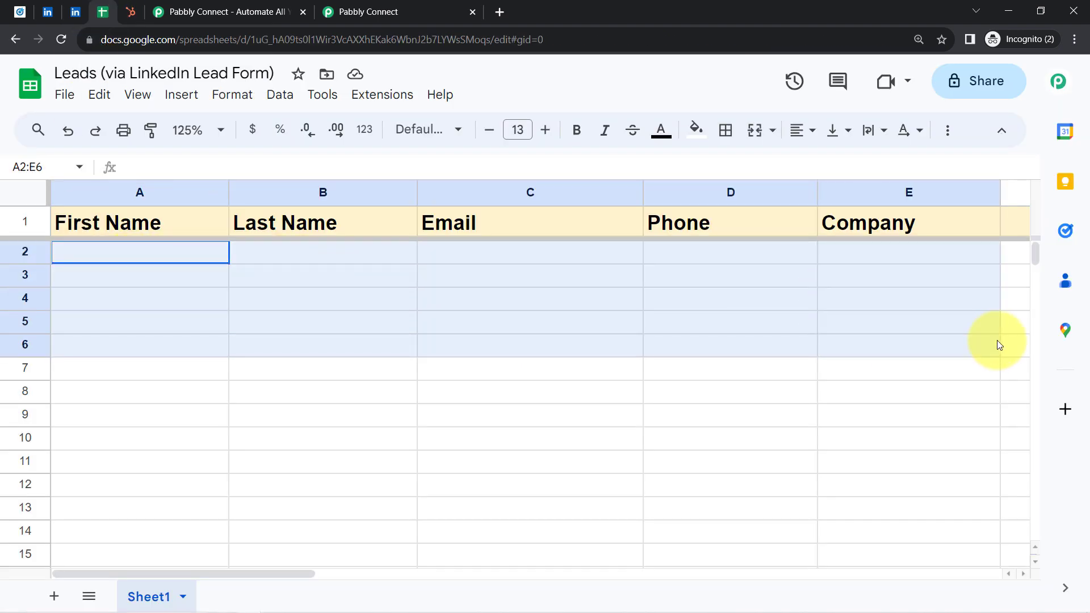
{"action": "left_click", "coordinate": [134, 12]}
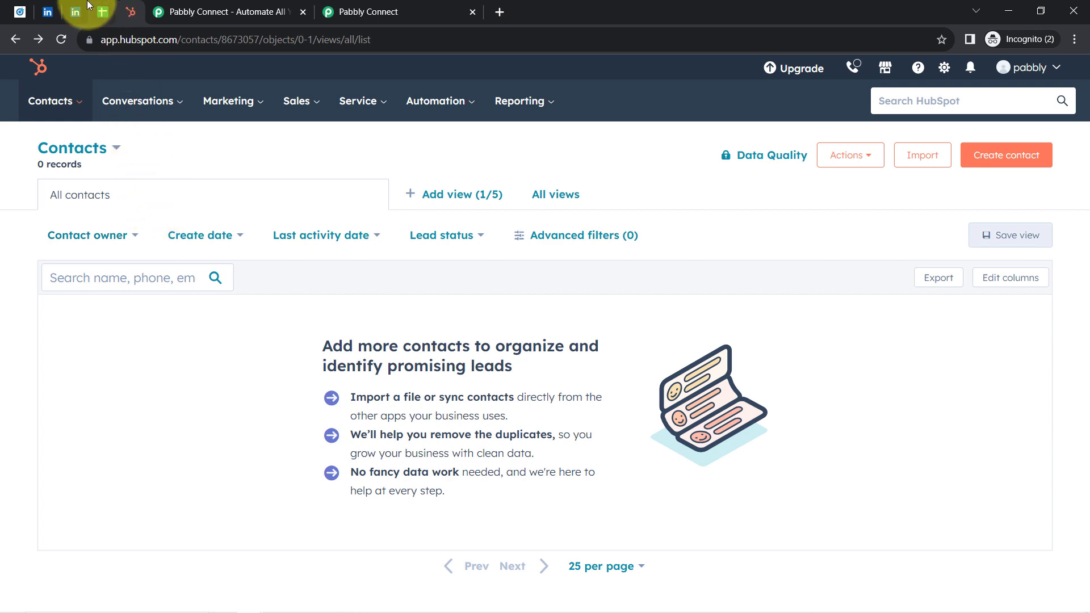
{"action": "left_click", "coordinate": [73, 11]}
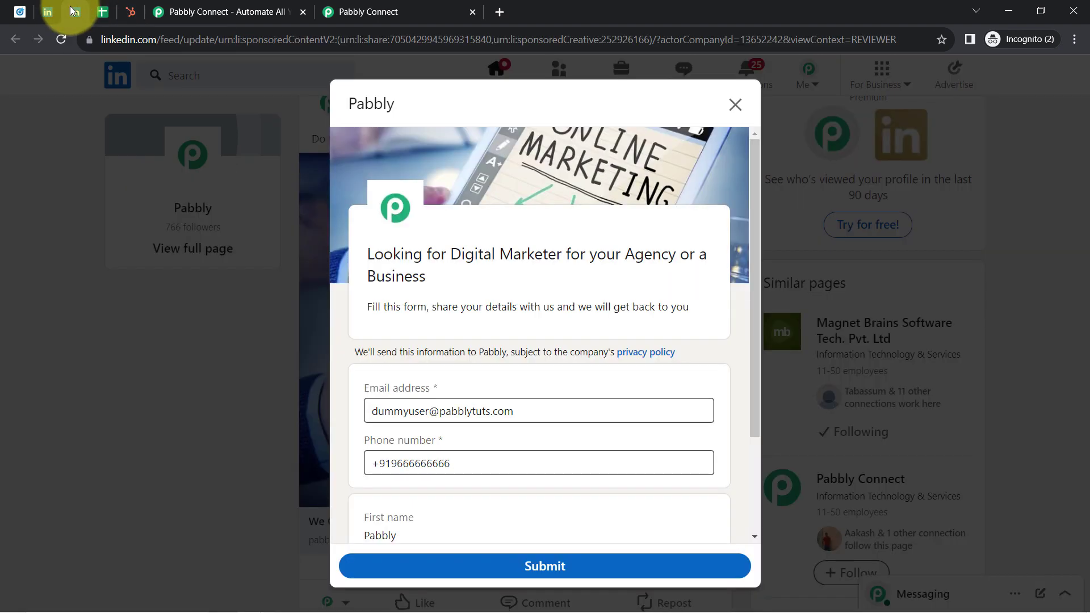
{"action": "left_click", "coordinate": [105, 12]}
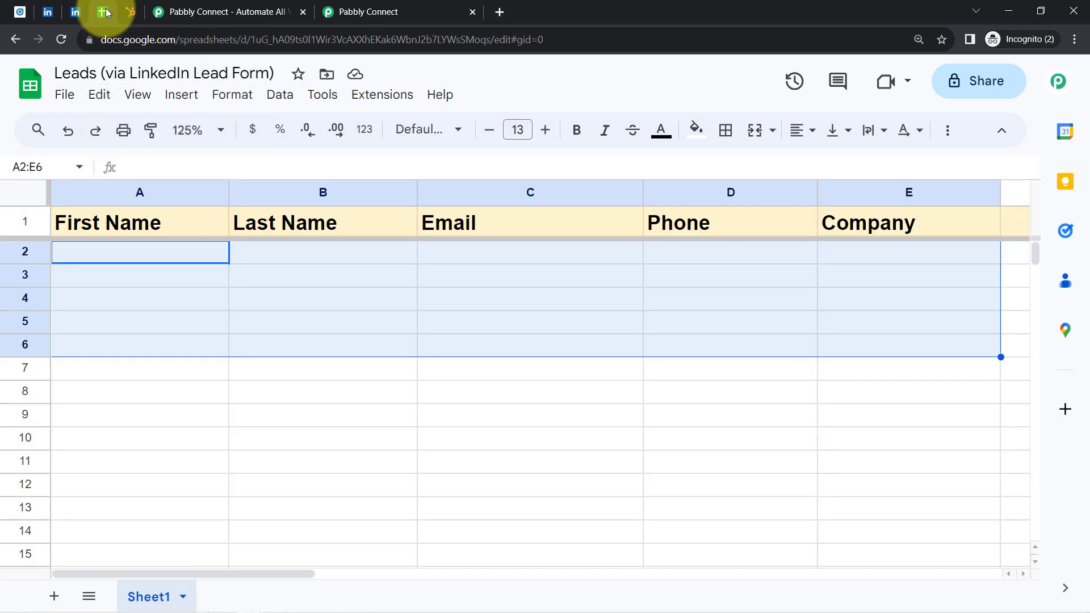
{"action": "left_click", "coordinate": [130, 13]}
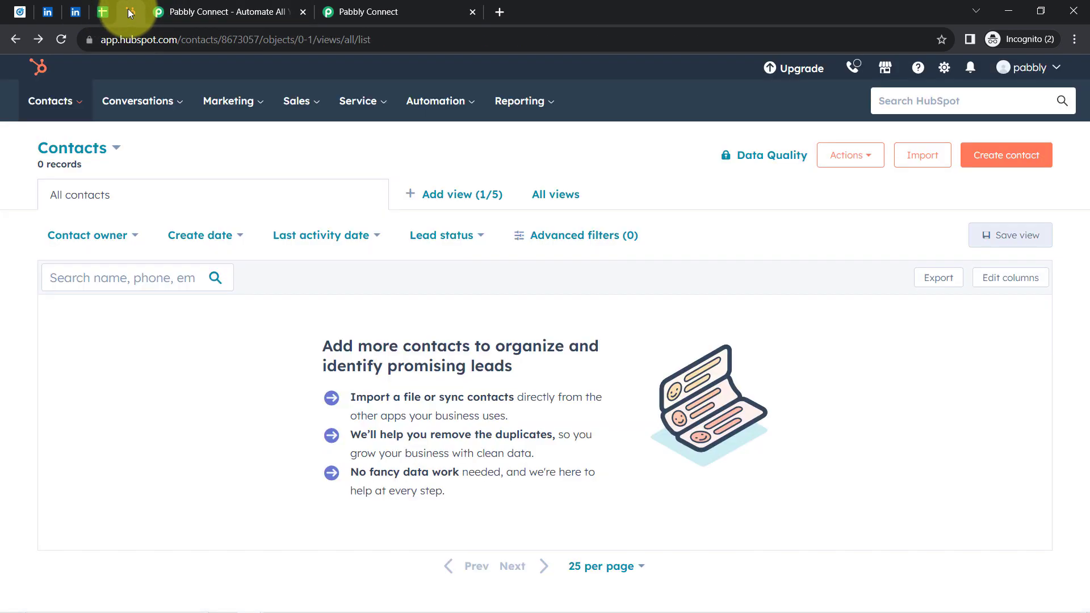
Step: Examine the Pabbly Connect landing page, its address and headline, and the account's workflow dashboard
{"action": "left_click", "coordinate": [182, 10]}
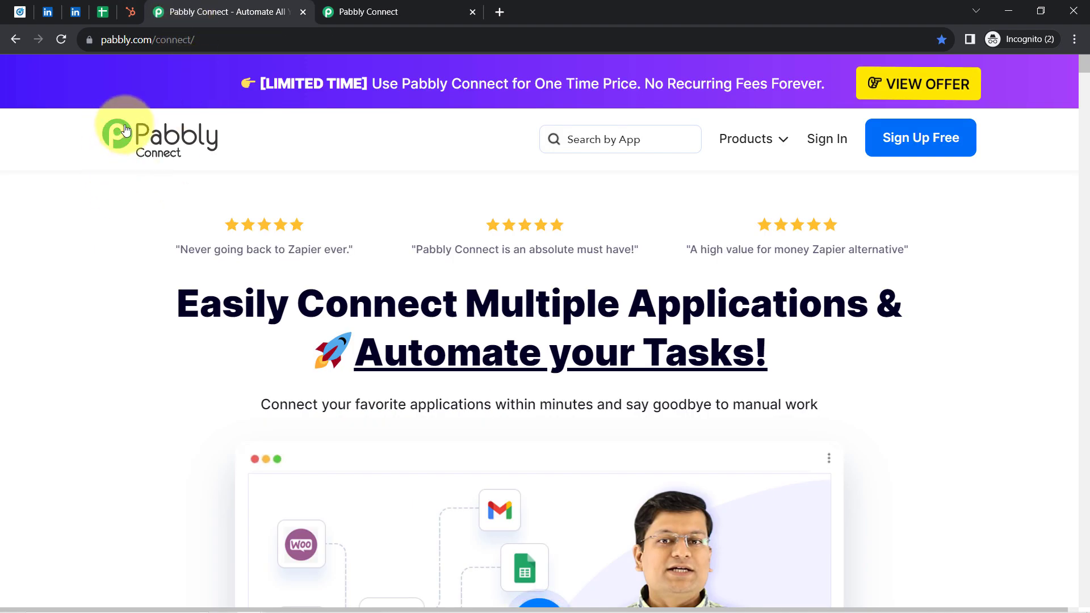
{"action": "left_click", "coordinate": [116, 38]}
{"action": "left_click_drag", "start_coordinate": [139, 39], "coordinate": [199, 39]}
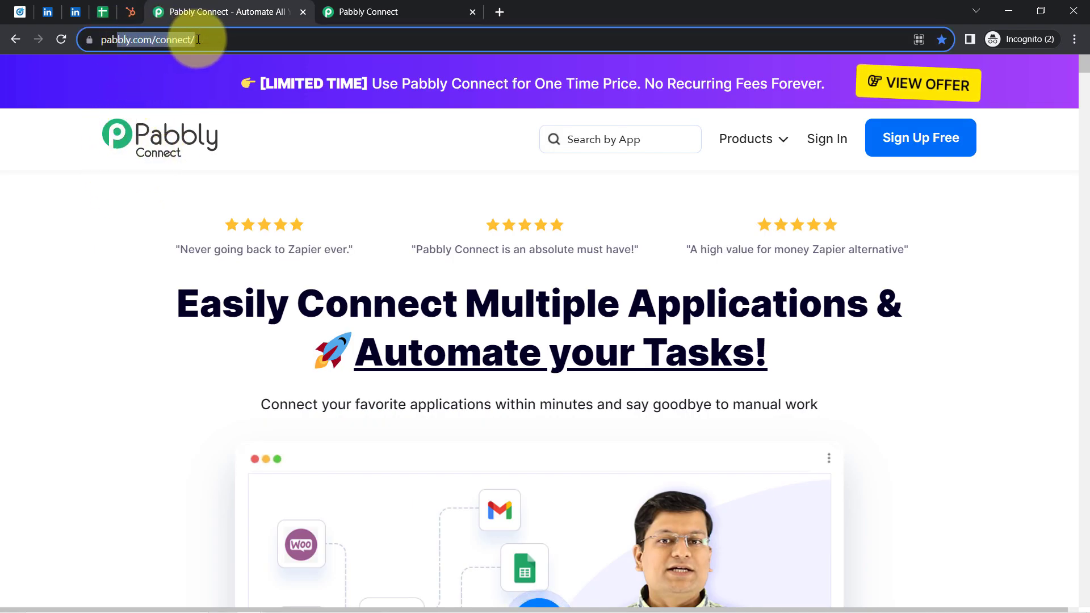
{"action": "left_click_drag", "start_coordinate": [211, 292], "coordinate": [899, 401]}
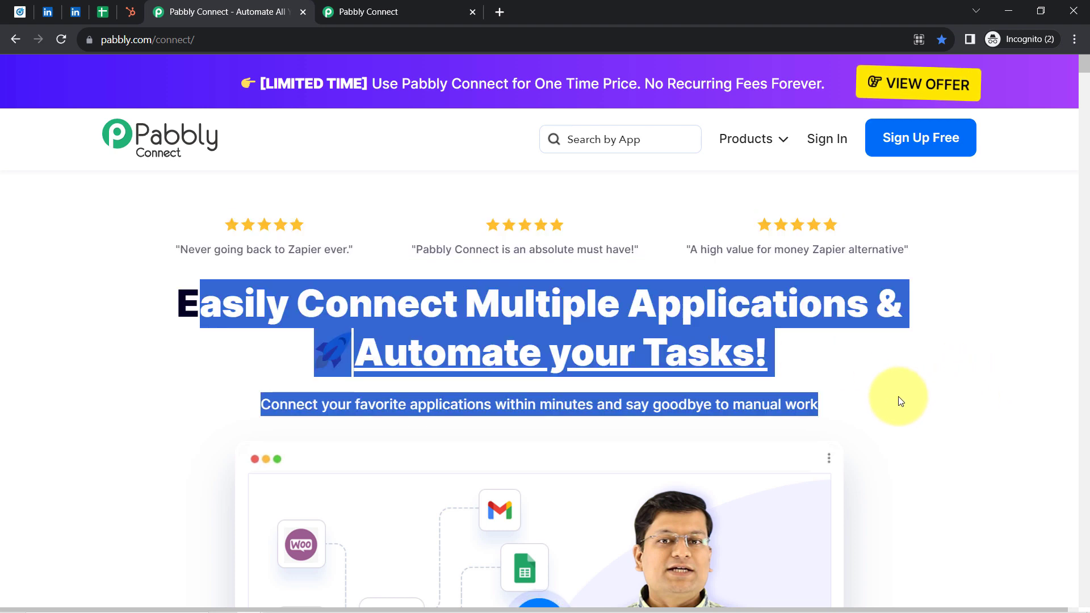
{"action": "left_click", "coordinate": [350, 5]}
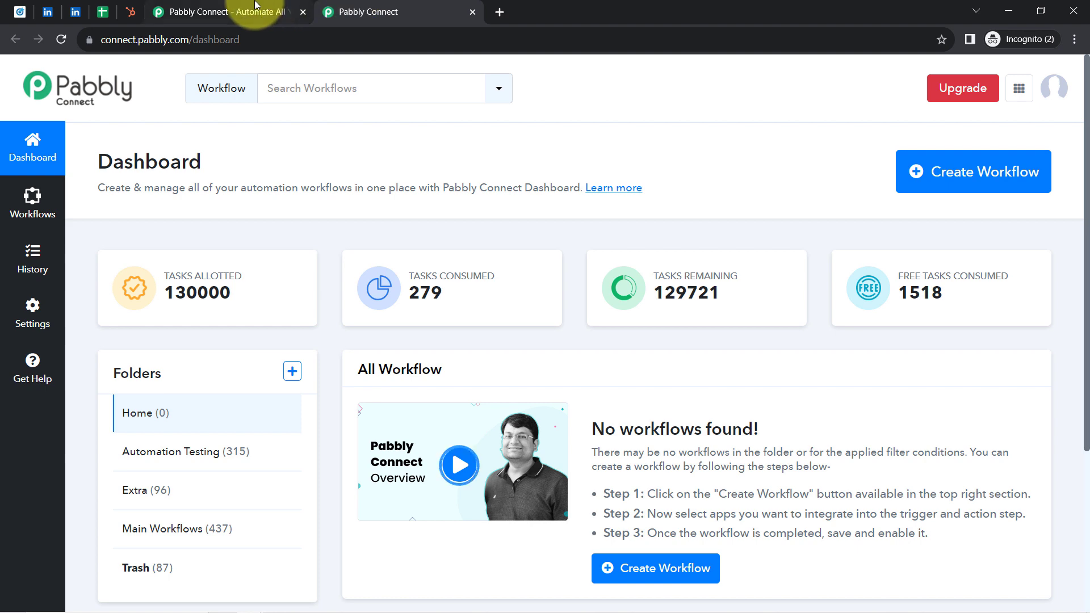
{"action": "left_click", "coordinate": [238, 12]}
{"action": "left_click", "coordinate": [413, 302]}
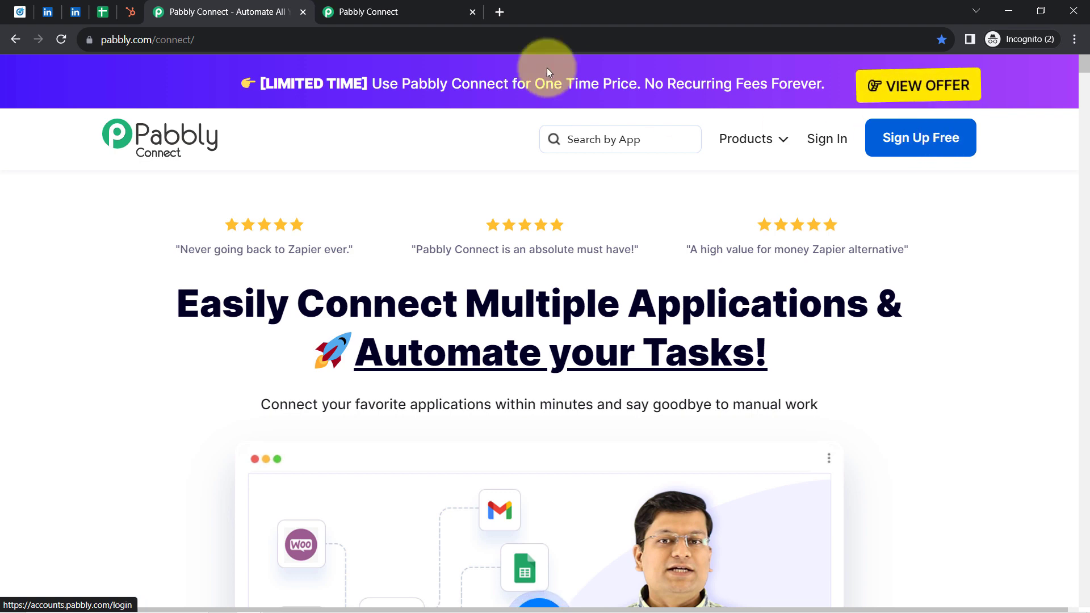
{"action": "left_click", "coordinate": [415, 10]}
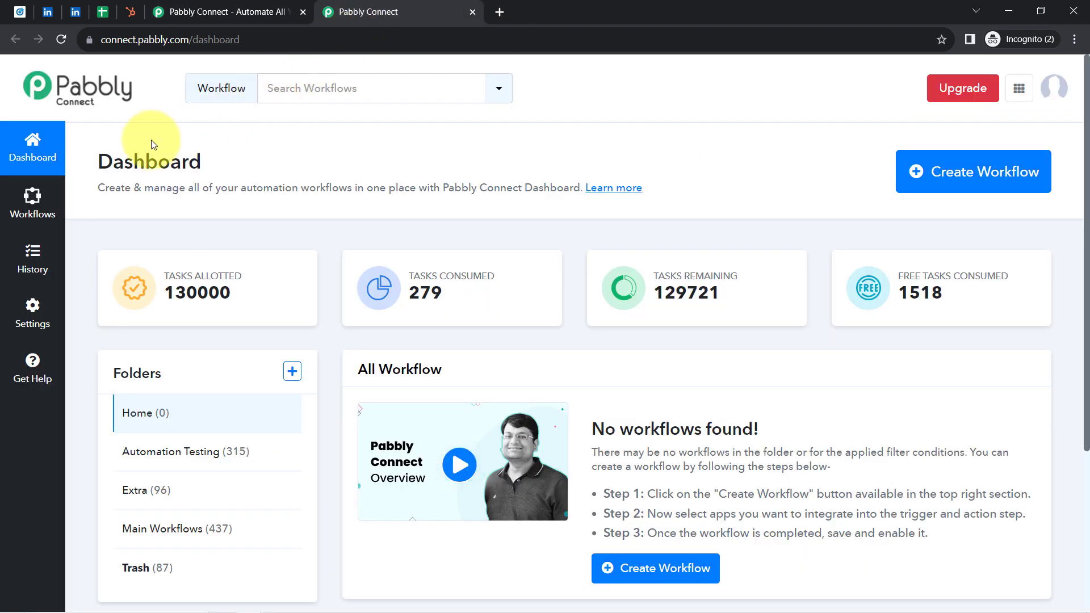
{"action": "left_click_drag", "start_coordinate": [94, 163], "coordinate": [195, 163]}
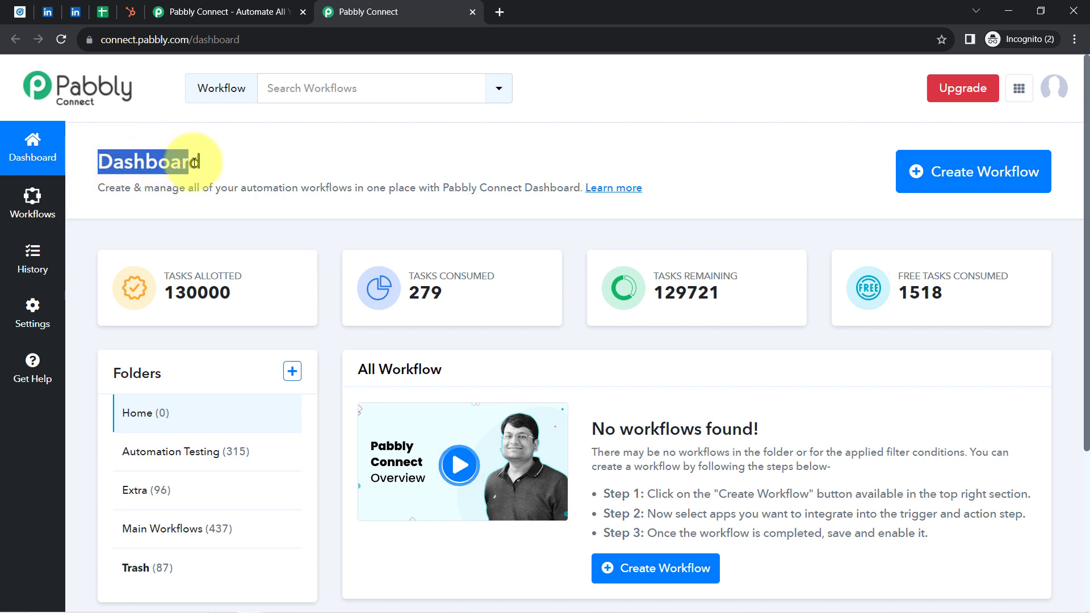
Step: Create a workflow named "Add LinkedIn Leads to Google Sheets & HubSpot CRM" in the Main Workflows folder
{"action": "left_click", "coordinate": [945, 182]}
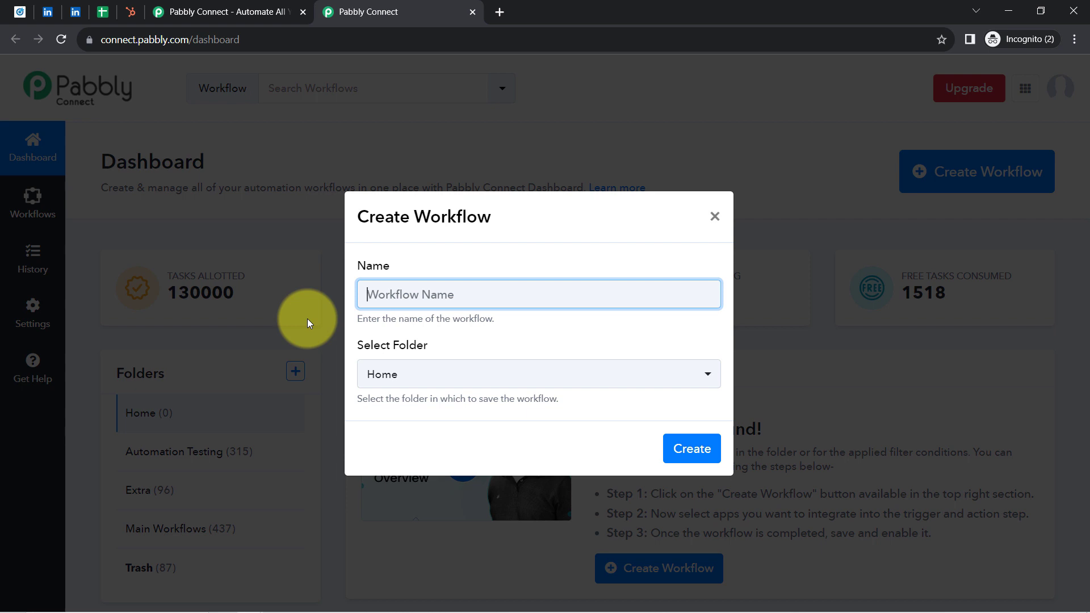
{"action": "type", "text": "Add LinkedIn Leads to Google Sheets & HubSpot CRM"}
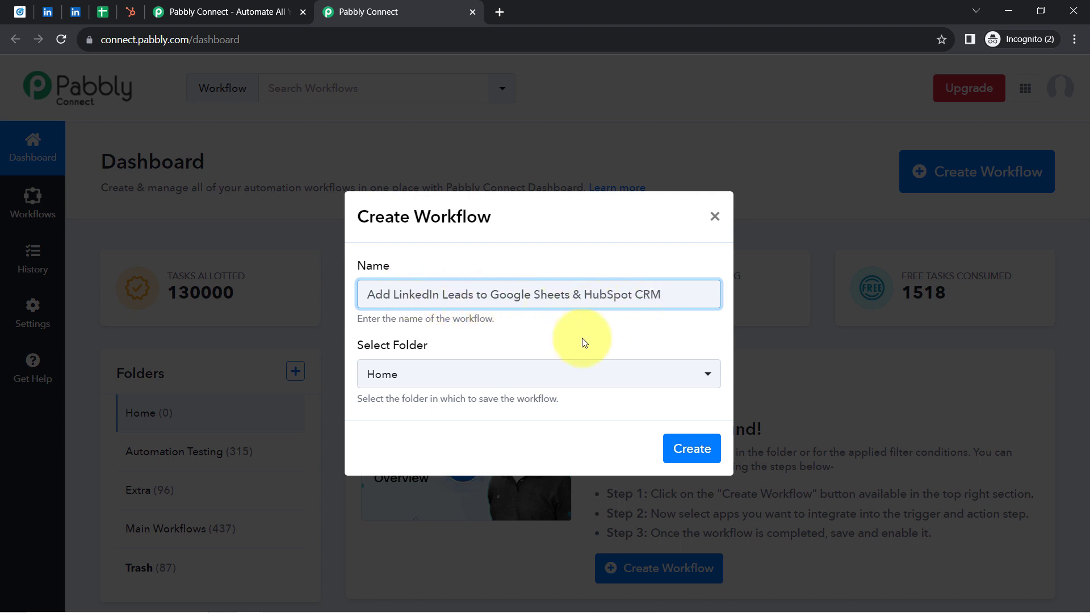
{"action": "left_click", "coordinate": [388, 368]}
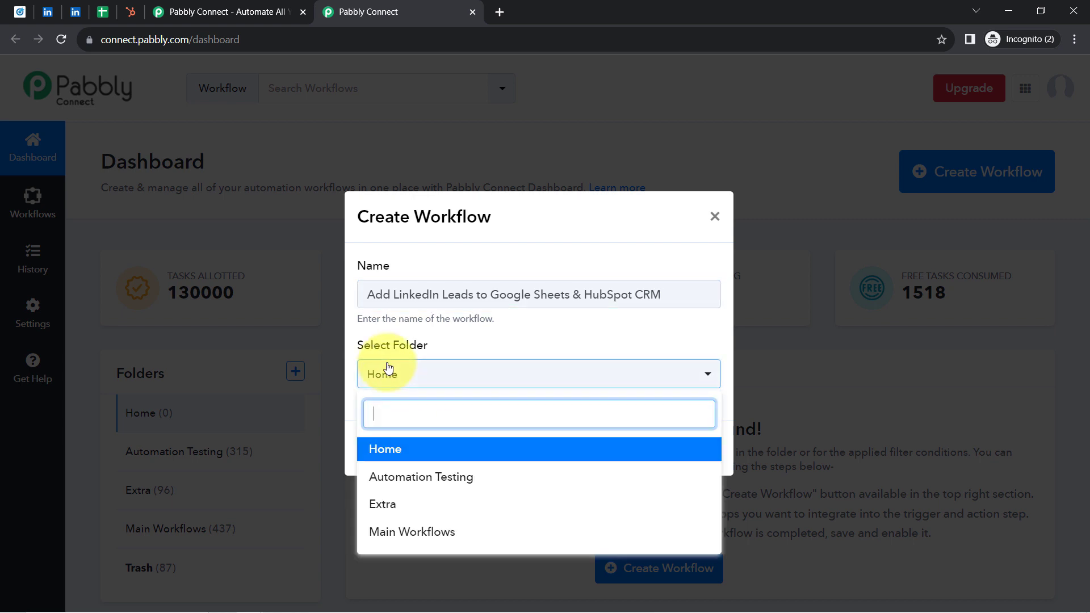
{"action": "left_click", "coordinate": [416, 532]}
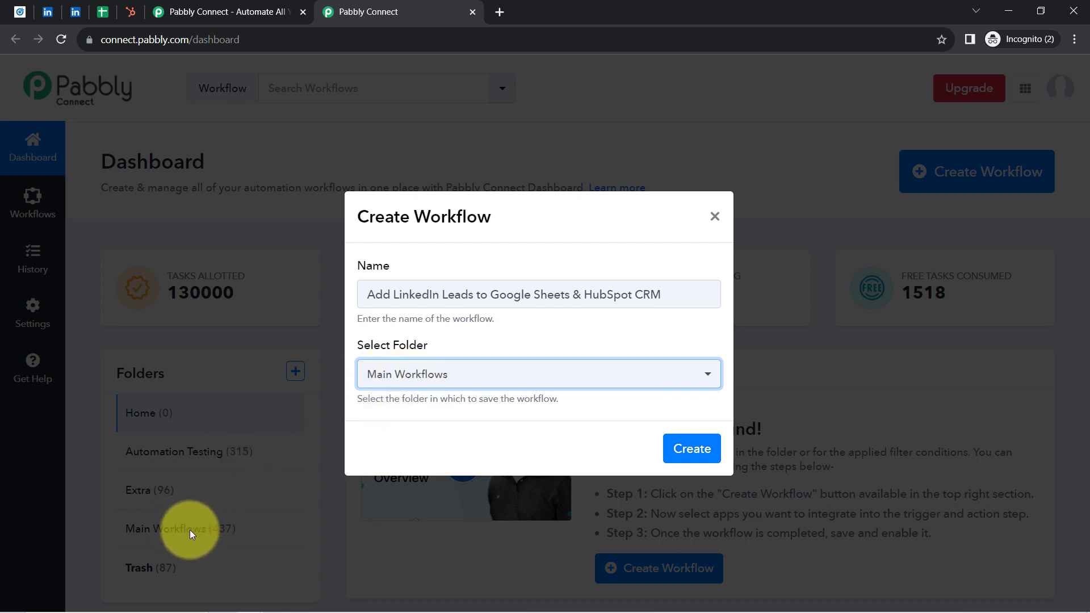
{"action": "left_click", "coordinate": [685, 449]}
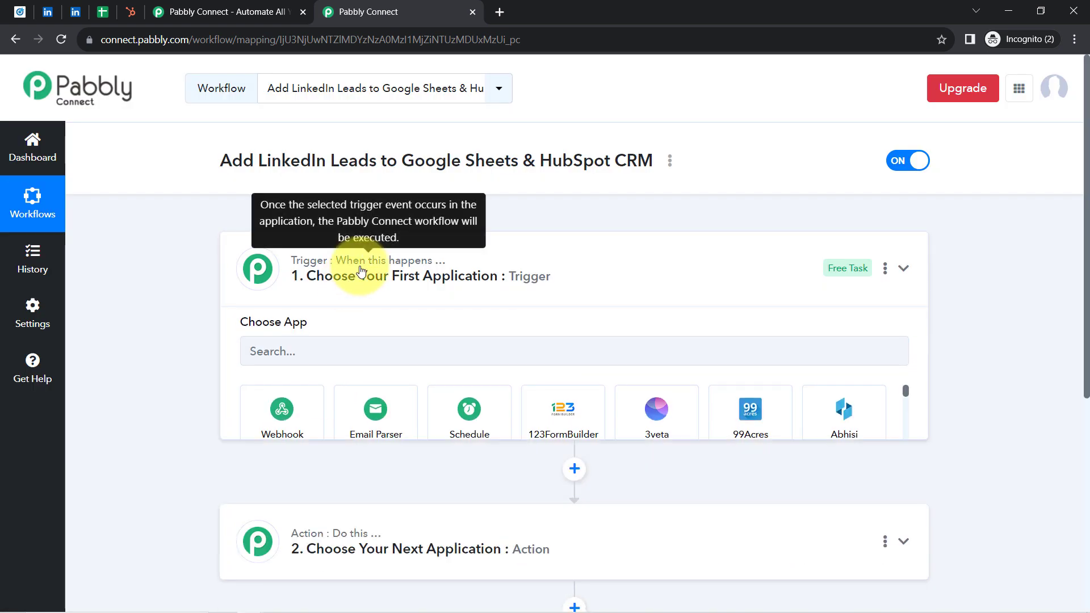
Step: Search the trigger apps for "LinkedIn Lead" and choose LinkedIn Lead Gen Forms as the workflow's trigger app
{"action": "left_click", "coordinate": [361, 271]}
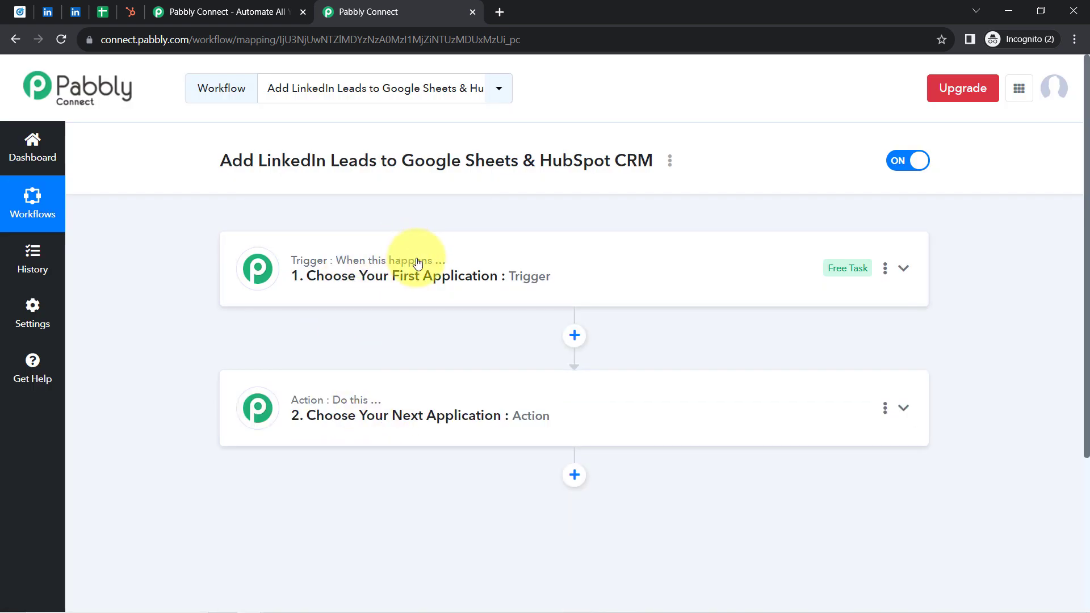
{"action": "mouse_move", "coordinate": [444, 267]}
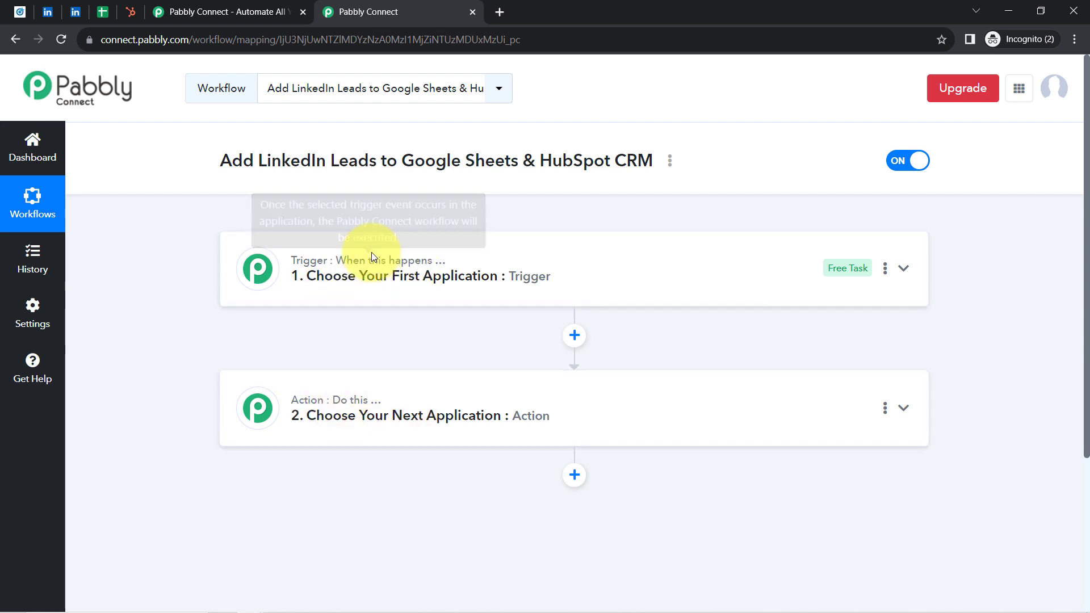
{"action": "left_click", "coordinate": [359, 295]}
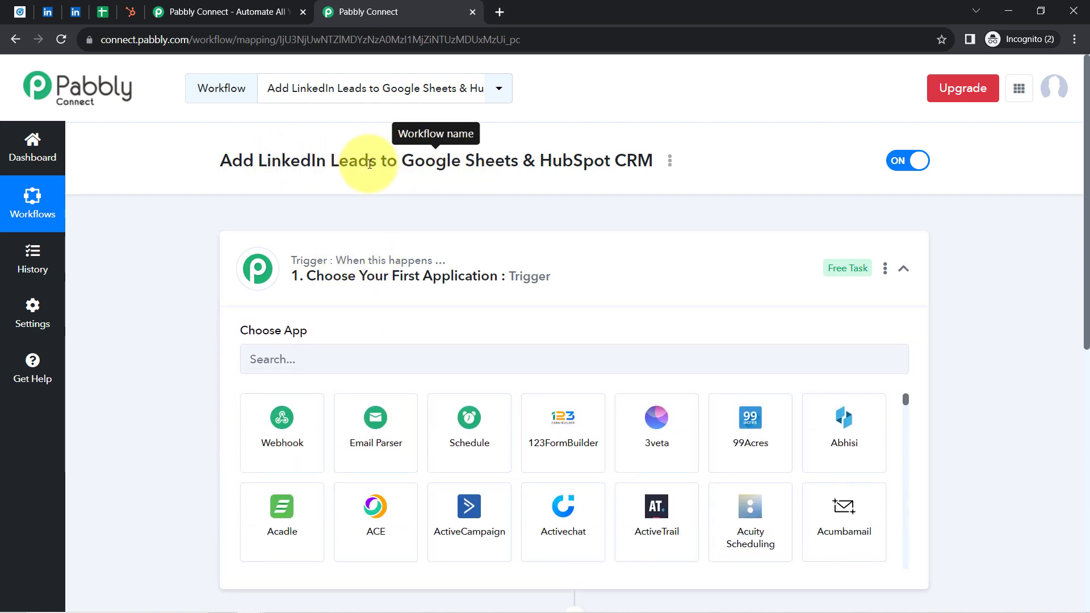
{"action": "left_click_drag", "start_coordinate": [369, 164], "coordinate": [258, 161]}
{"action": "key", "text": "ctrl+c"}
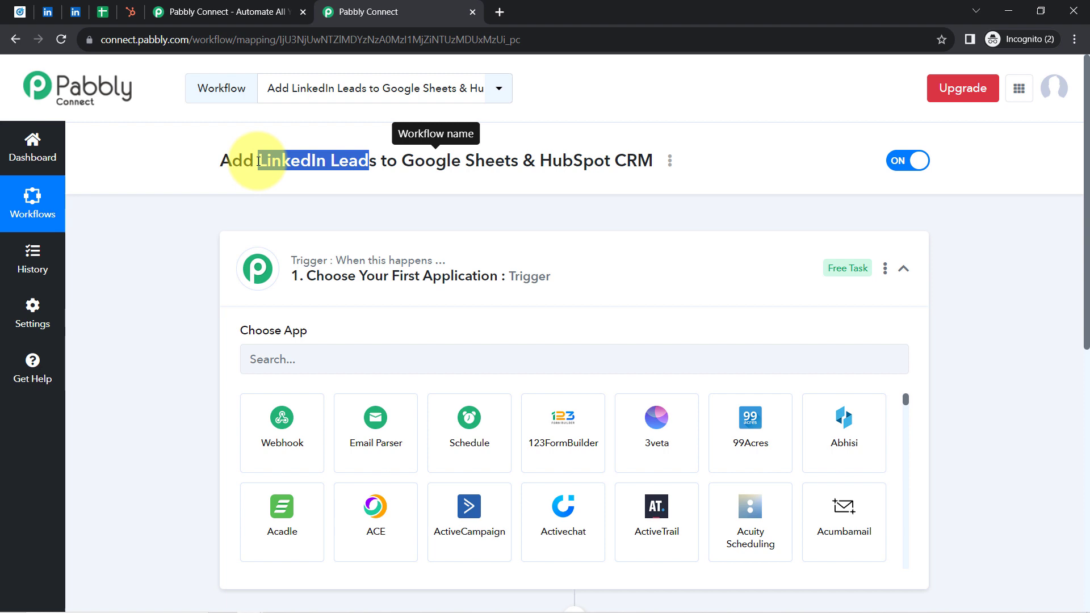
{"action": "left_click", "coordinate": [310, 351]}
{"action": "key", "text": "ctrl+v"}
{"action": "left_click", "coordinate": [282, 431]}
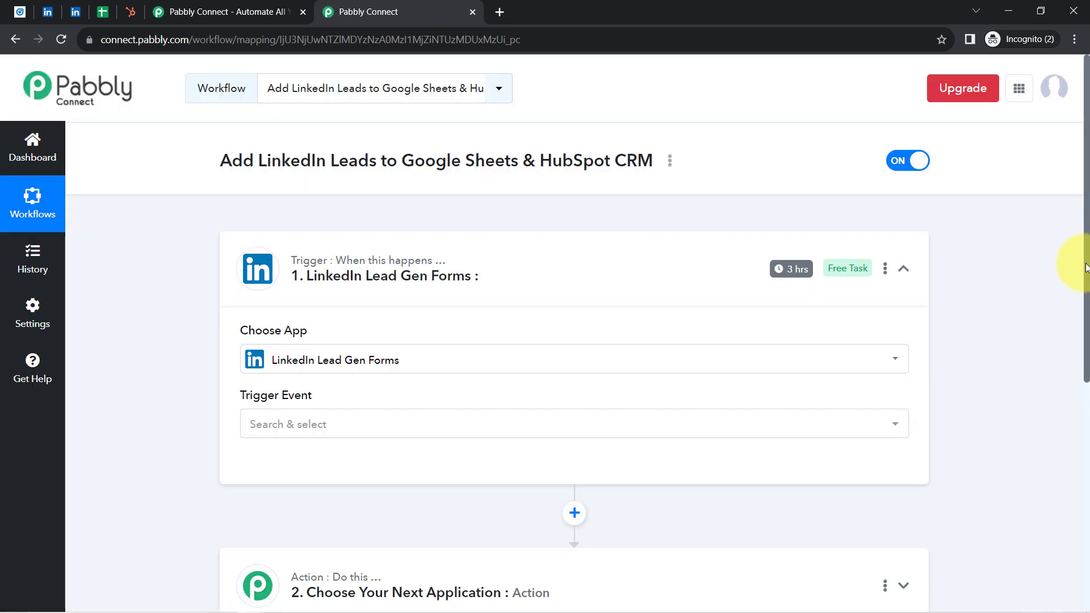
Step: Search the apps of the first action step for "sheet" and choose Google Sheets
{"action": "left_click_drag", "start_coordinate": [1087, 268], "coordinate": [1056, 417]}
{"action": "left_click", "coordinate": [380, 336]}
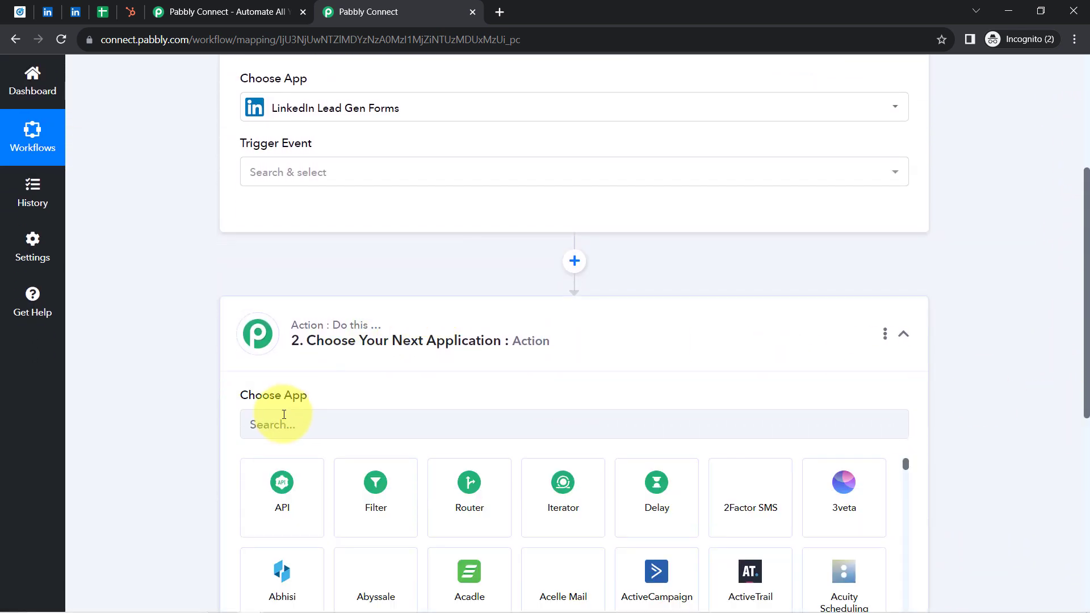
{"action": "left_click", "coordinate": [278, 425]}
{"action": "type", "text": "sheet"}
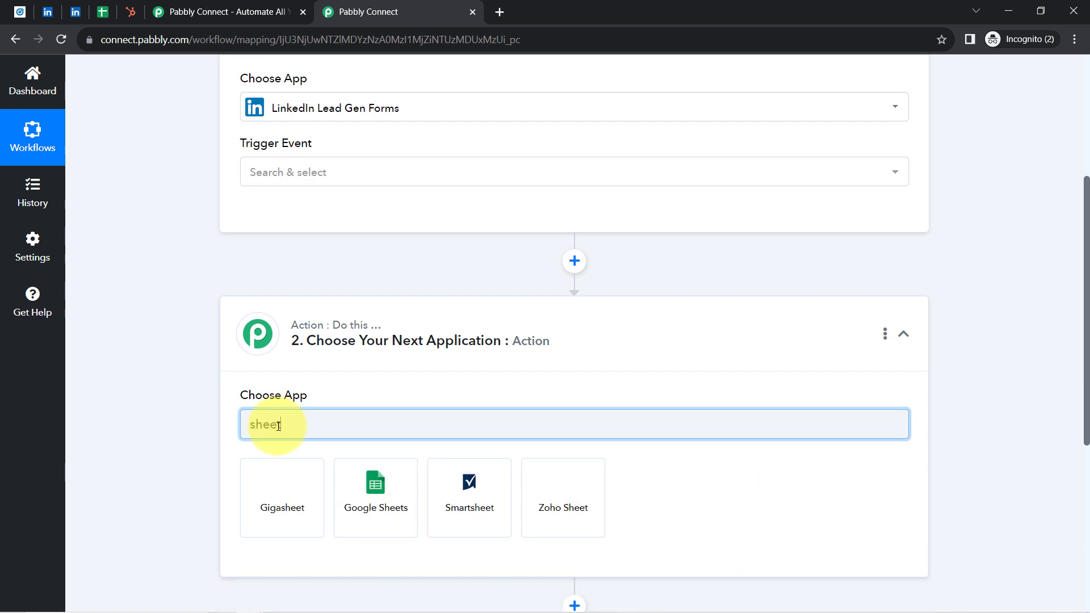
{"action": "left_click", "coordinate": [367, 501]}
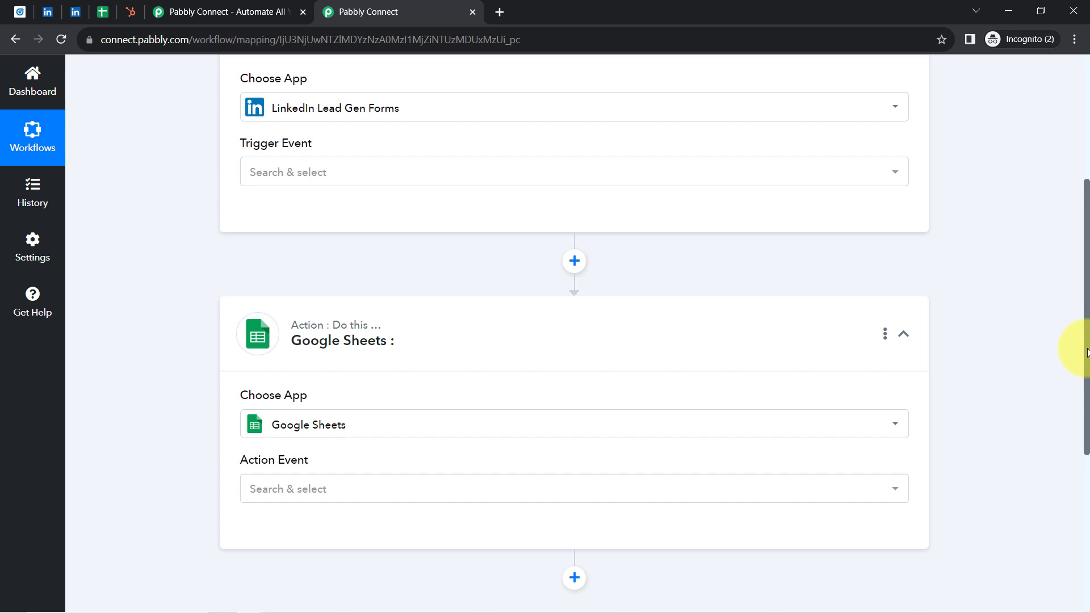
Step: Add another action step below Google Sheets and choose HubSpot CRM as its app
{"action": "left_click_drag", "start_coordinate": [1087, 352], "coordinate": [1069, 523]}
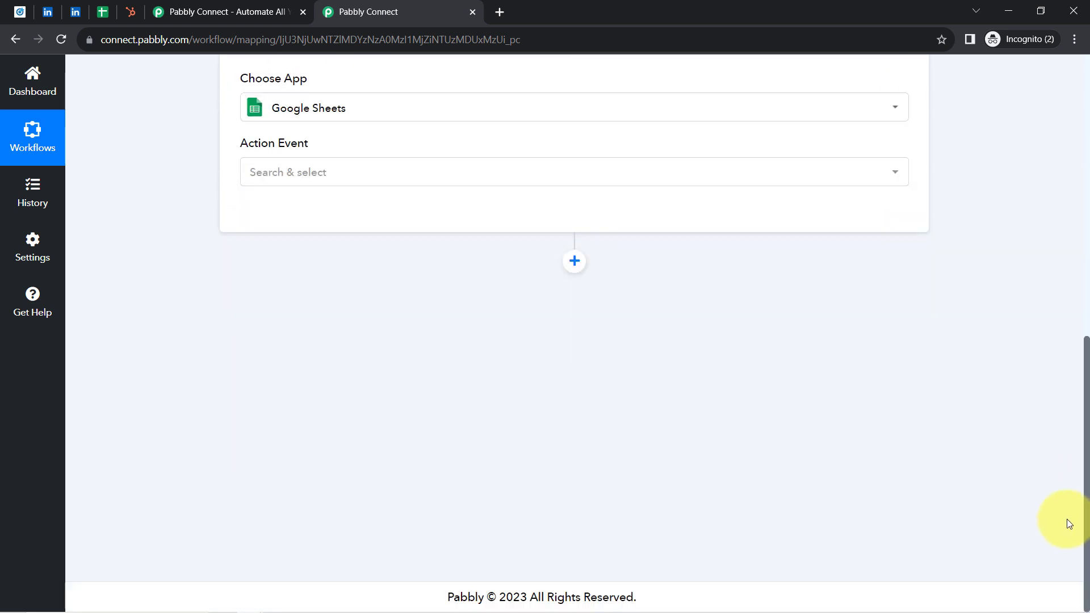
{"action": "left_click", "coordinate": [575, 263]}
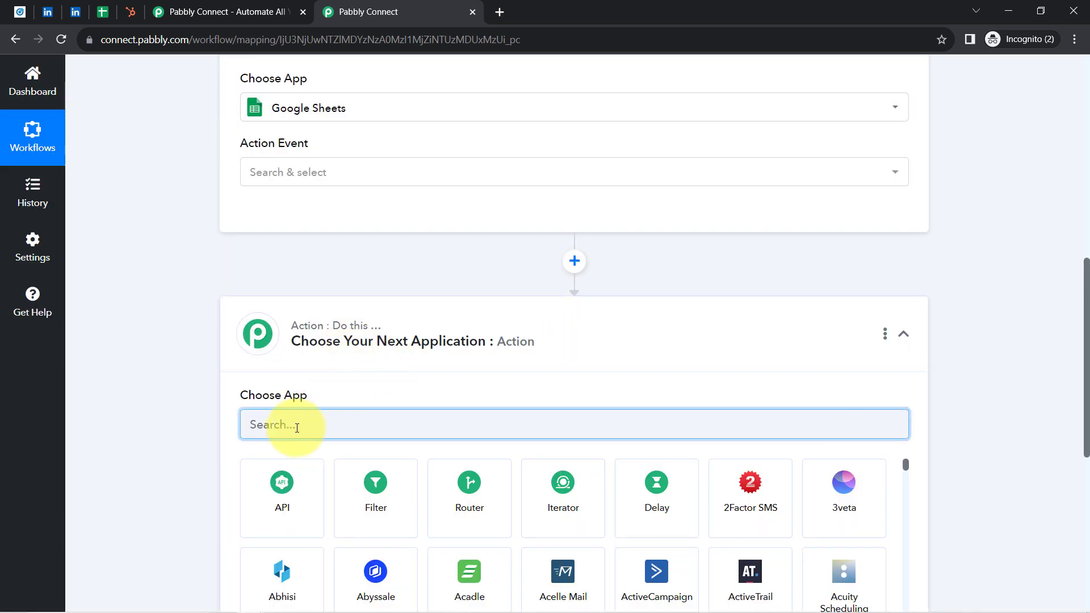
{"action": "type", "text": "hubs"}
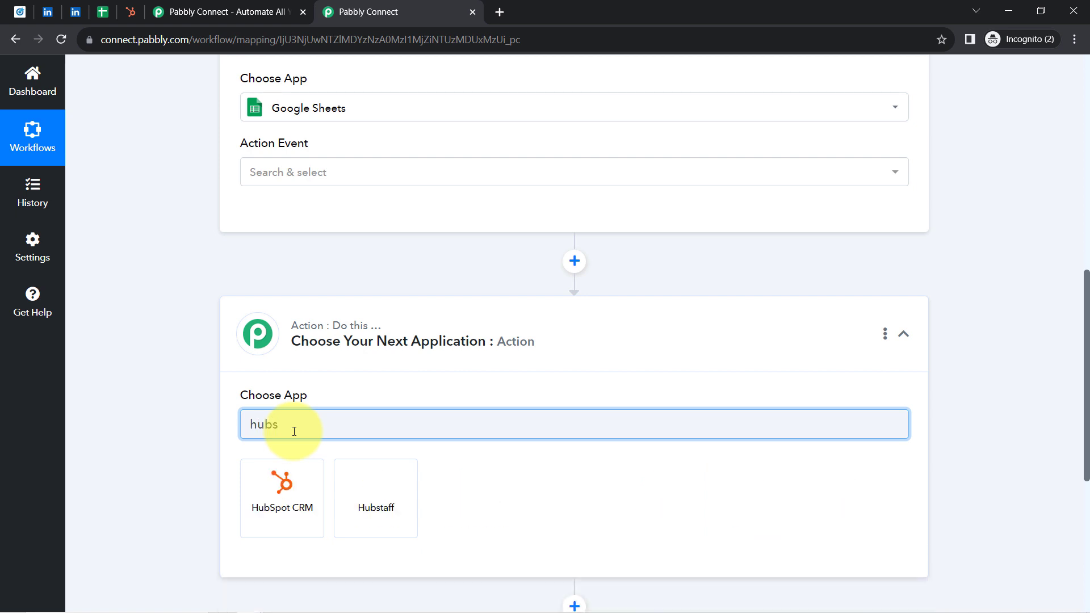
{"action": "left_click", "coordinate": [273, 483]}
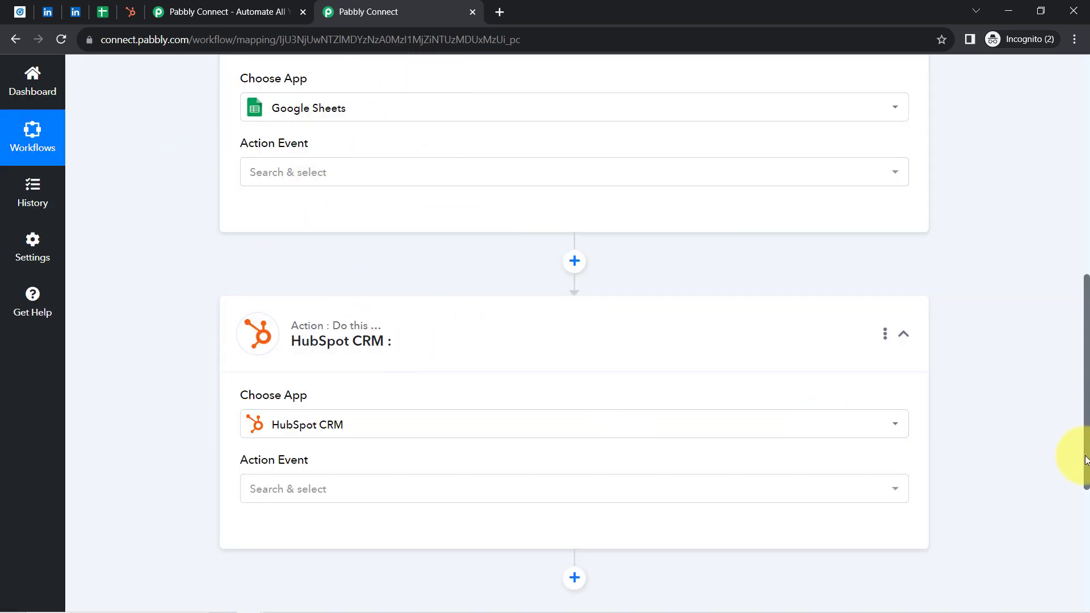
Step: Collapse the trigger and both action steps, and reopen the LinkedIn Lead Gen Forms trigger
{"action": "left_click_drag", "start_coordinate": [1087, 461], "coordinate": [1067, 222]}
{"action": "left_click", "coordinate": [326, 275]}
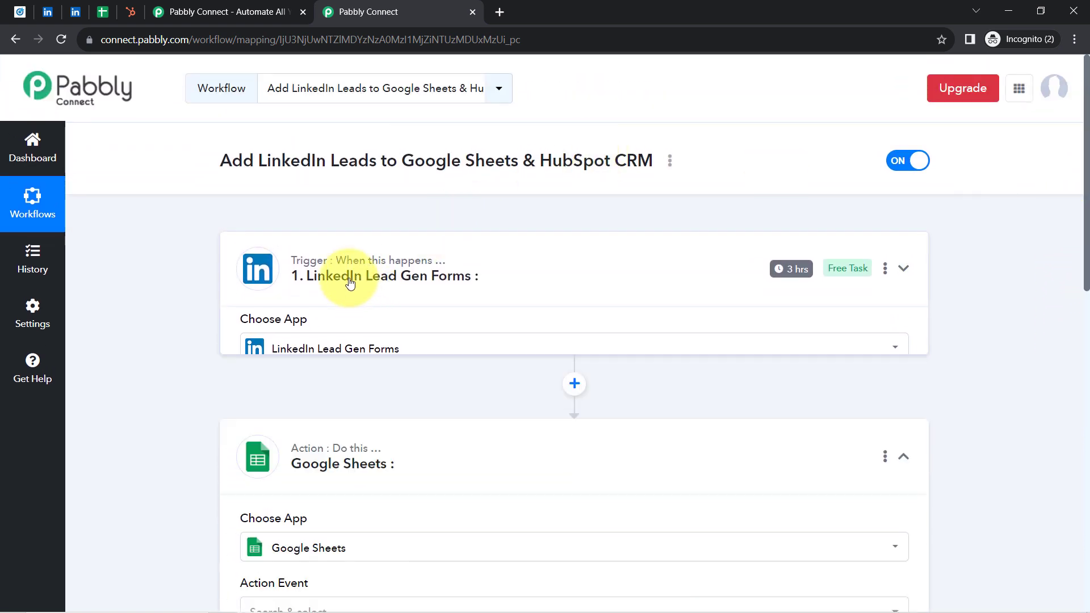
{"action": "left_click", "coordinate": [276, 434]}
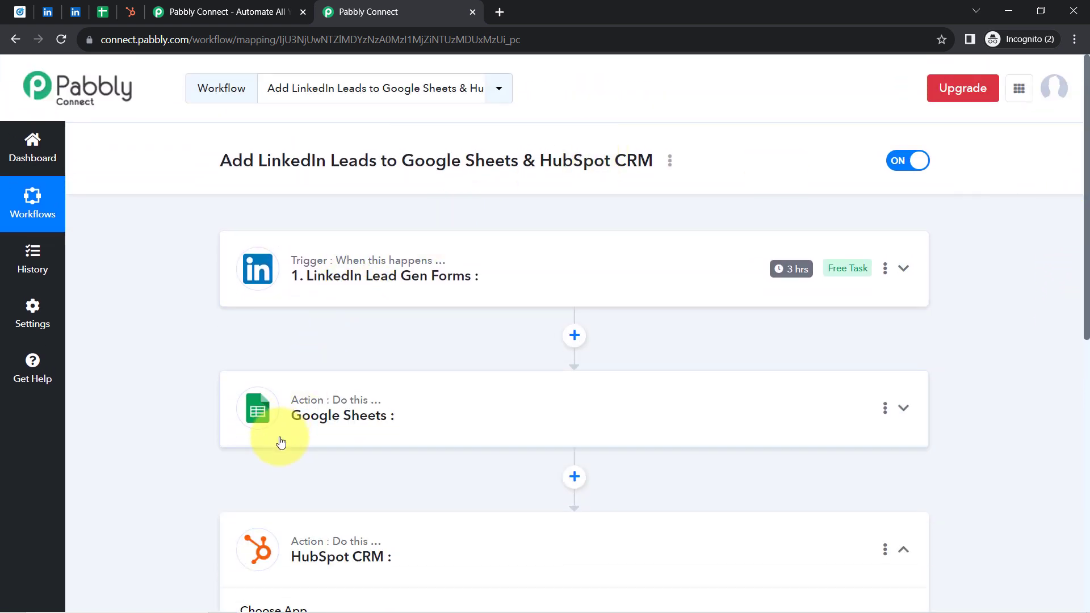
{"action": "left_click", "coordinate": [274, 535]}
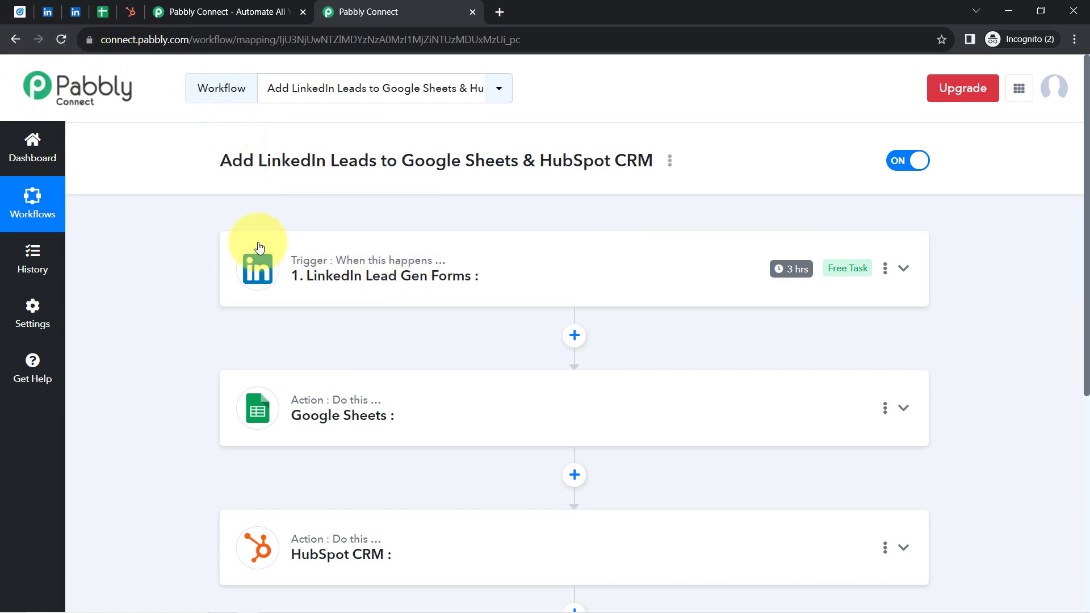
{"action": "left_click", "coordinate": [284, 264]}
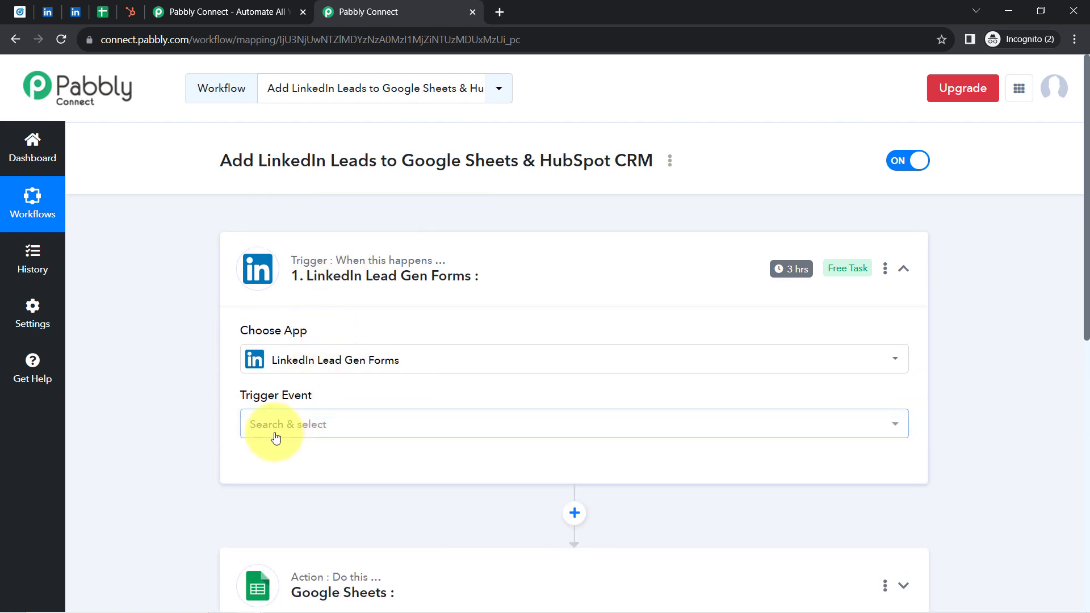
Step: Set the trigger event to New Lead Gen Form Response and open the trigger's account connection settings
{"action": "left_click", "coordinate": [276, 437]}
{"action": "left_click", "coordinate": [278, 500]}
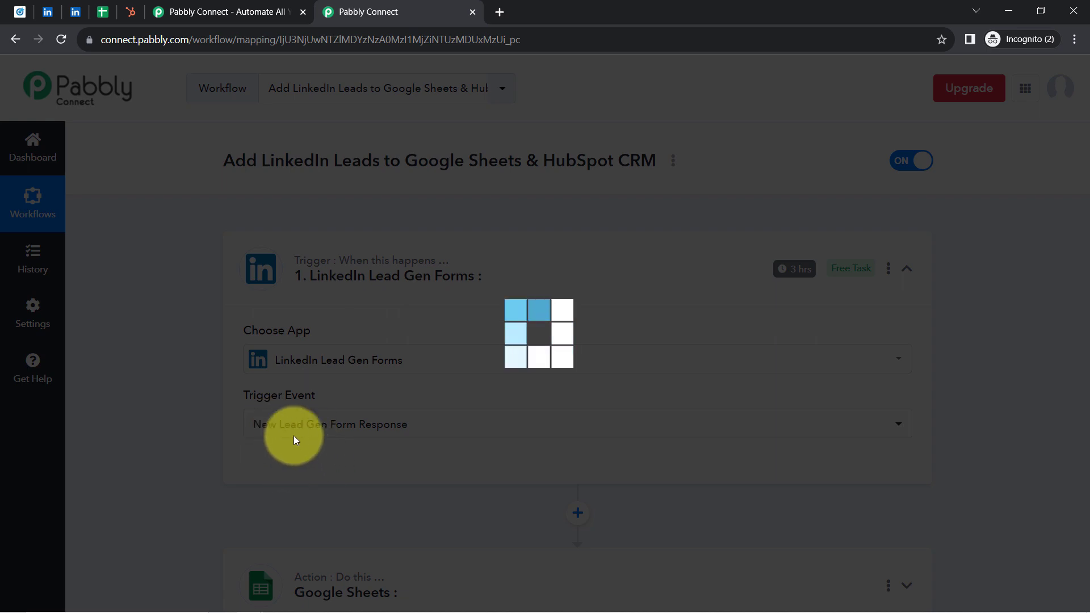
{"action": "left_click", "coordinate": [306, 461]}
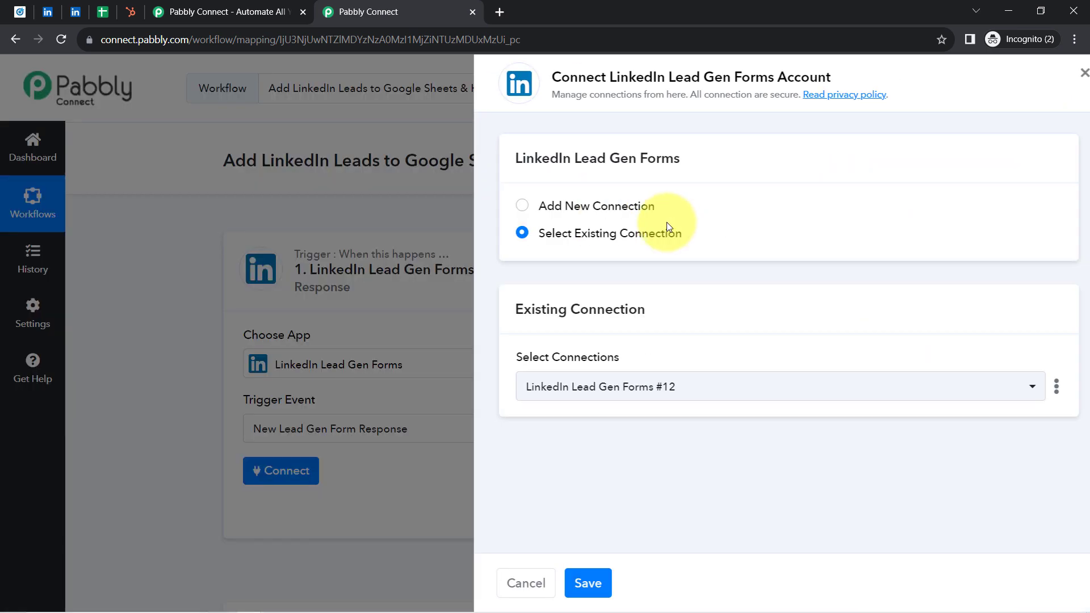
Step: Add a new LinkedIn Lead Gen Forms connection, signing in with the saved LinkedIn account e-mail and password
{"action": "left_click", "coordinate": [575, 206]}
{"action": "left_click", "coordinate": [628, 355]}
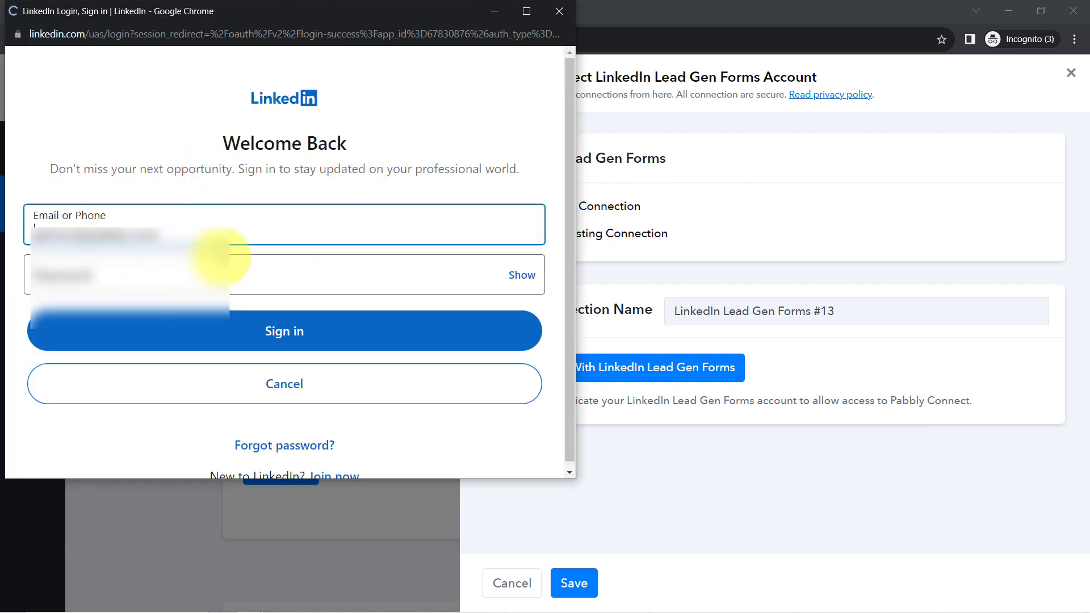
{"action": "left_click", "coordinate": [128, 241]}
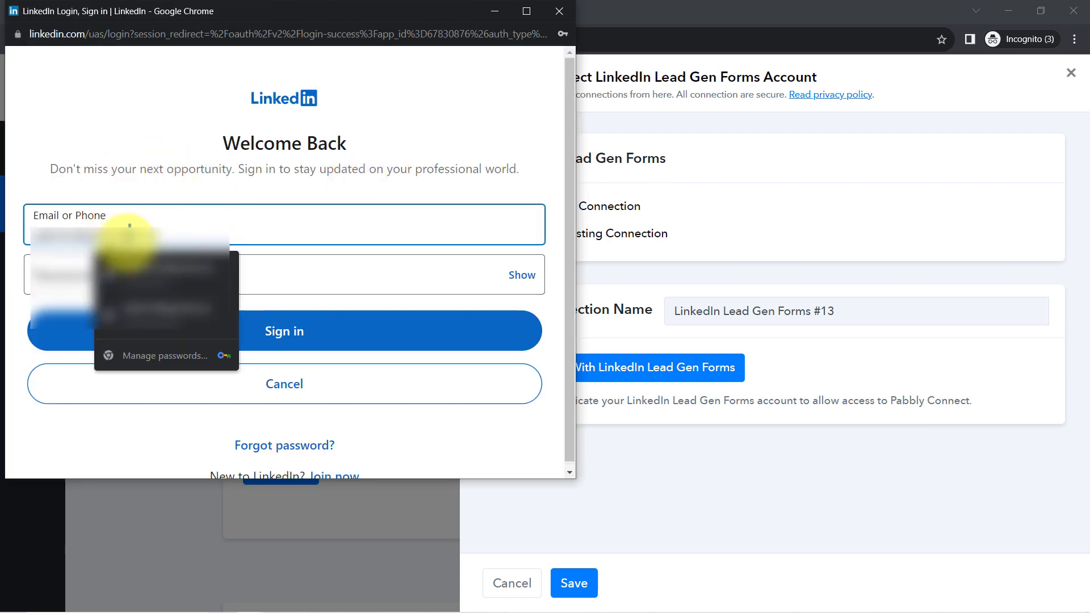
{"action": "key", "text": "ctrl+a"}
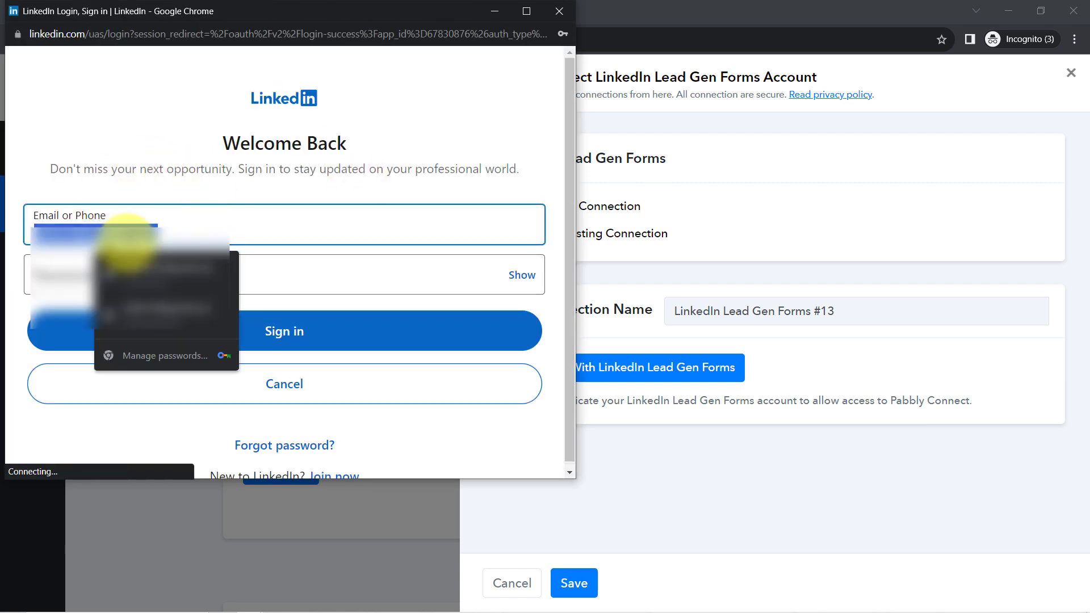
{"action": "left_click", "coordinate": [159, 273]}
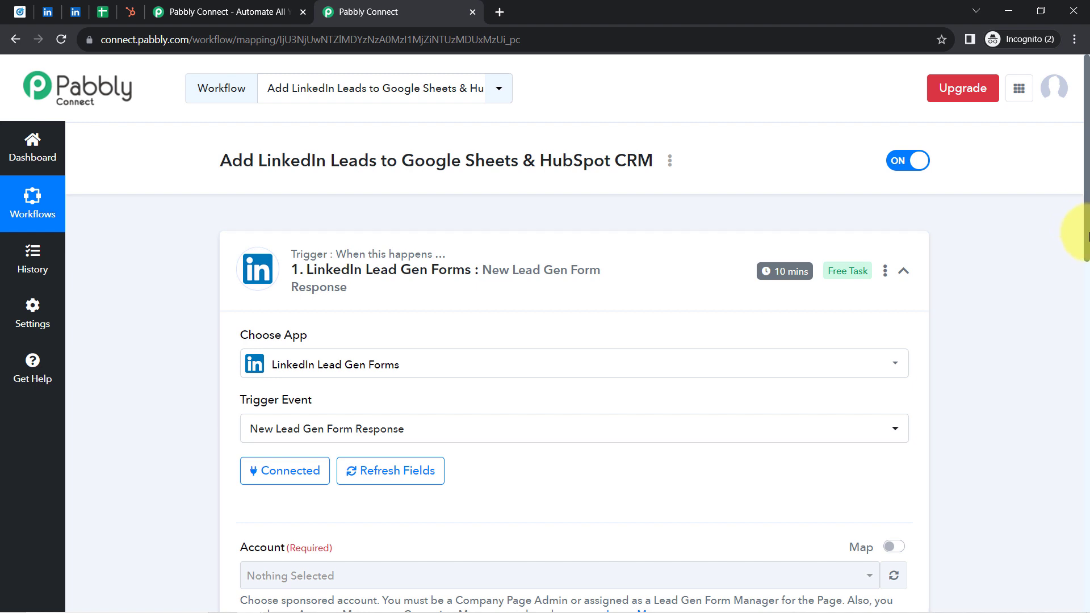
Step: Check the trigger's existing connection and select the sponsored account named after its owner as the Account
{"action": "scroll", "coordinate": [1087, 236], "scroll_direction": "down", "scroll_amount": 3}
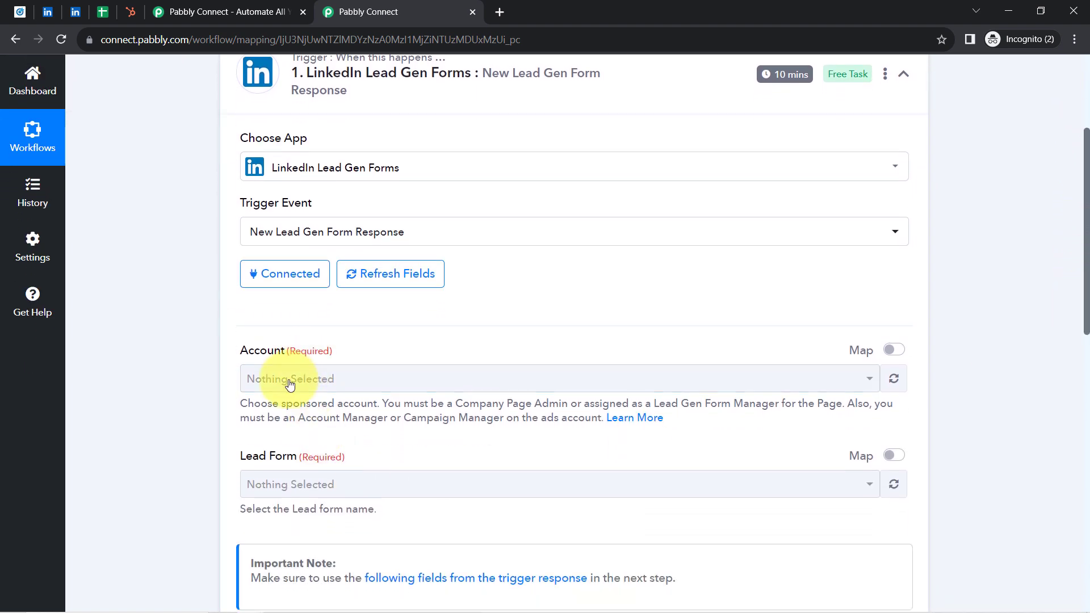
{"action": "left_click", "coordinate": [291, 277]}
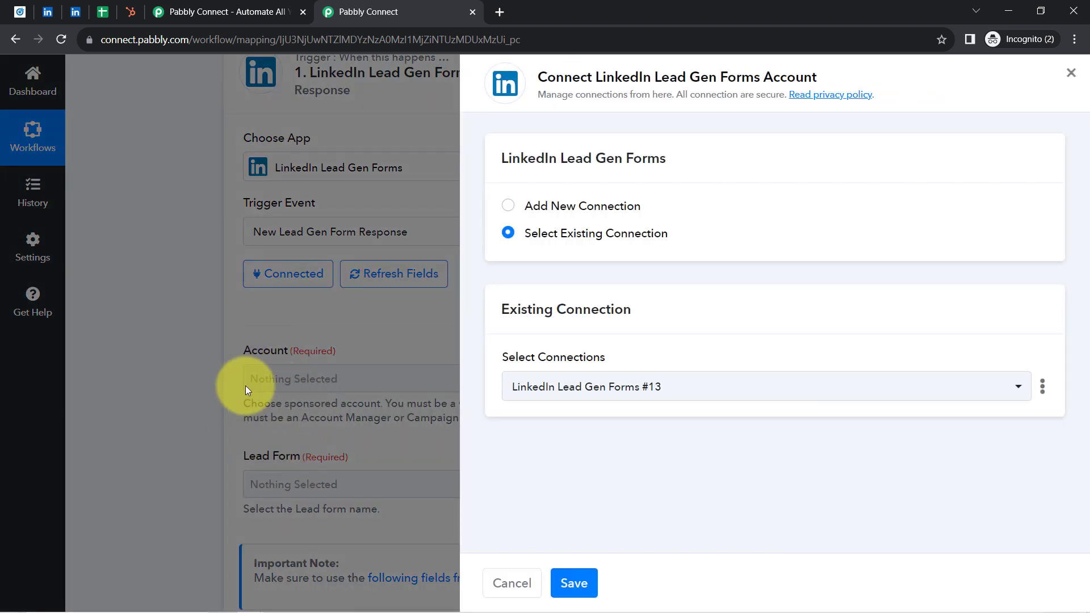
{"action": "left_click", "coordinate": [307, 412]}
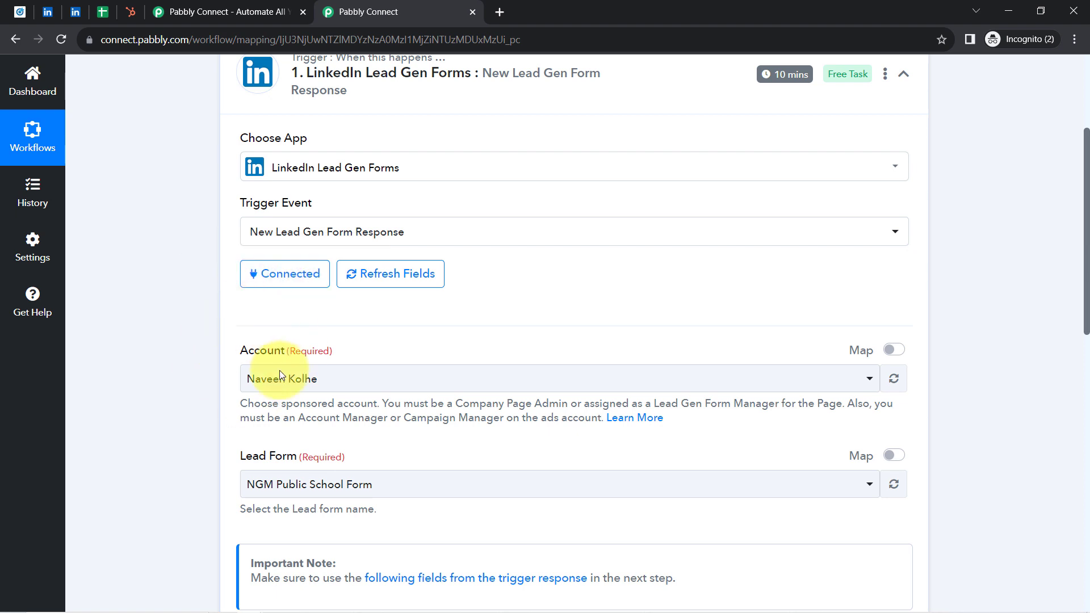
{"action": "left_click_drag", "start_coordinate": [1086, 290], "coordinate": [1085, 347]}
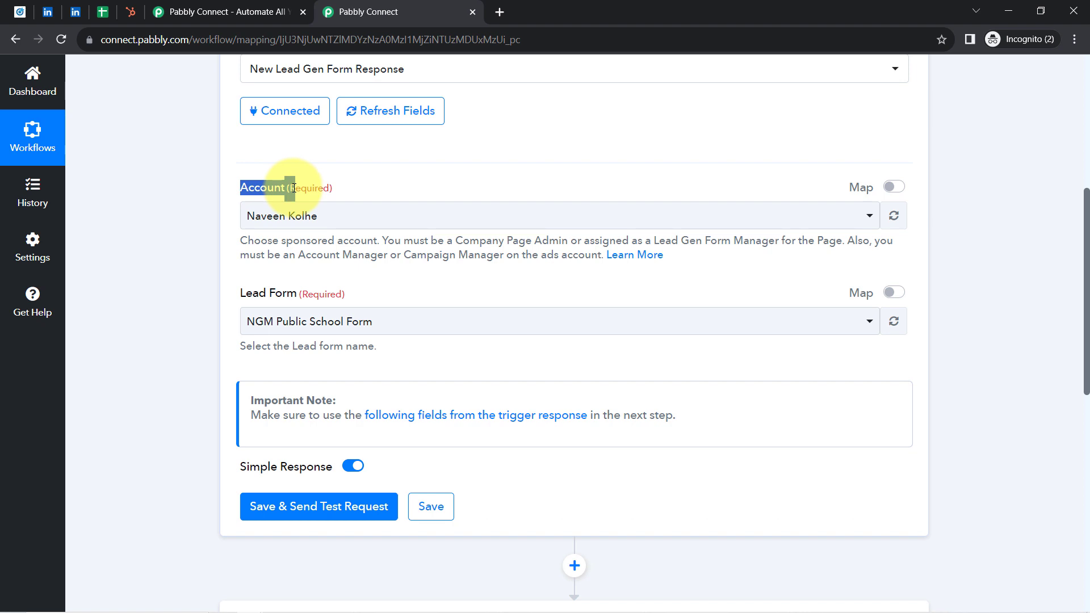
{"action": "left_click", "coordinate": [269, 225]}
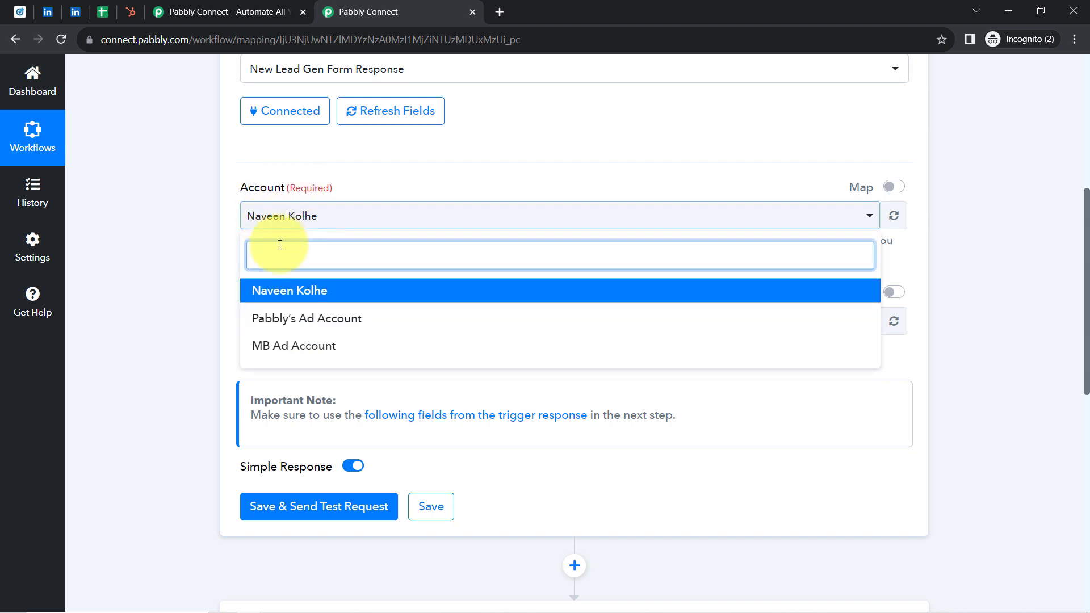
{"action": "left_click", "coordinate": [305, 297]}
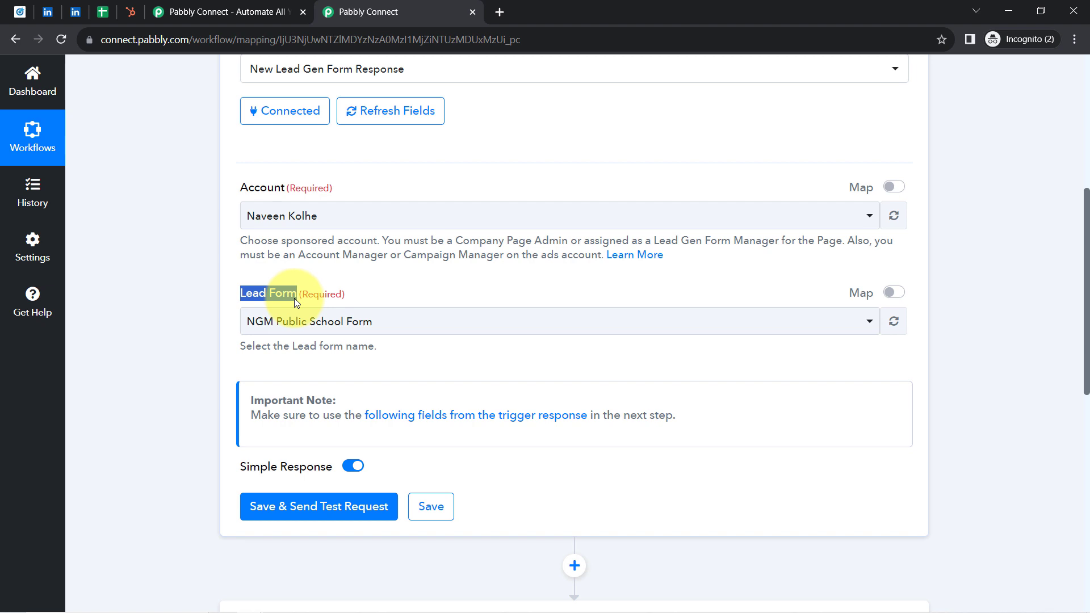
Step: Check the lead gen forms listed in LinkedIn Campaign Manager and select Sample LeadGen Form as the trigger's lead form
{"action": "left_click", "coordinate": [292, 322]}
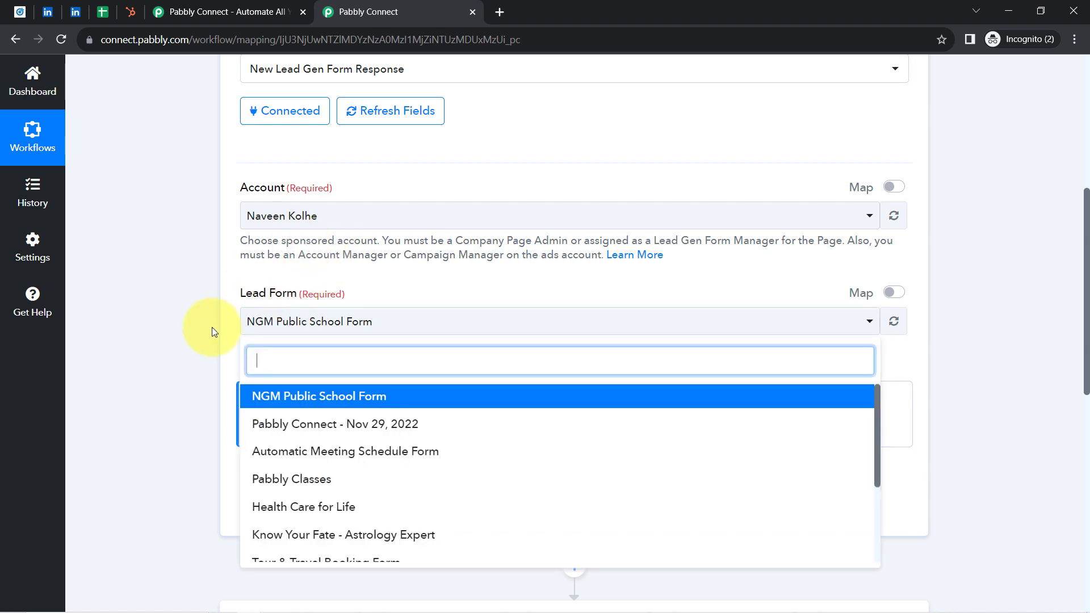
{"action": "left_click", "coordinate": [19, 11]}
{"action": "left_click_drag", "start_coordinate": [245, 122], "coordinate": [1073, 294]}
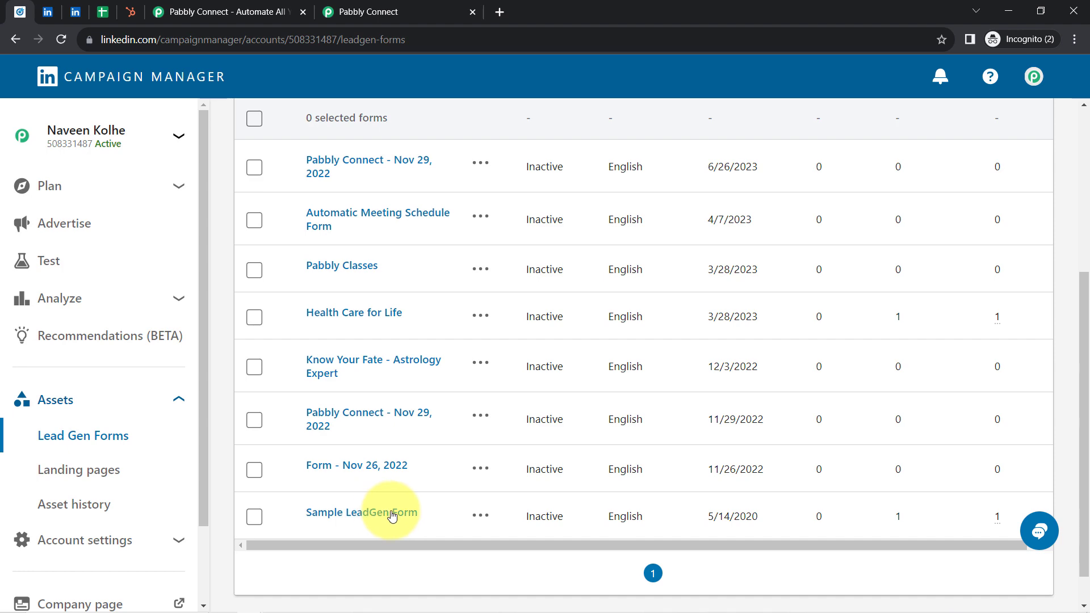
{"action": "left_click", "coordinate": [432, 11]}
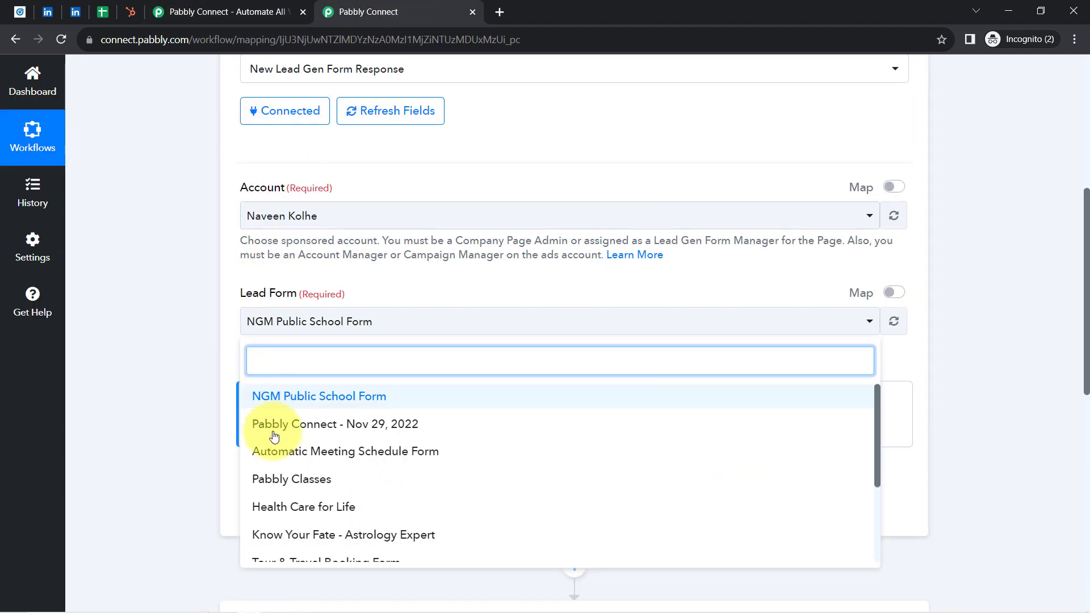
{"action": "left_click_drag", "start_coordinate": [1085, 301], "coordinate": [1085, 358]}
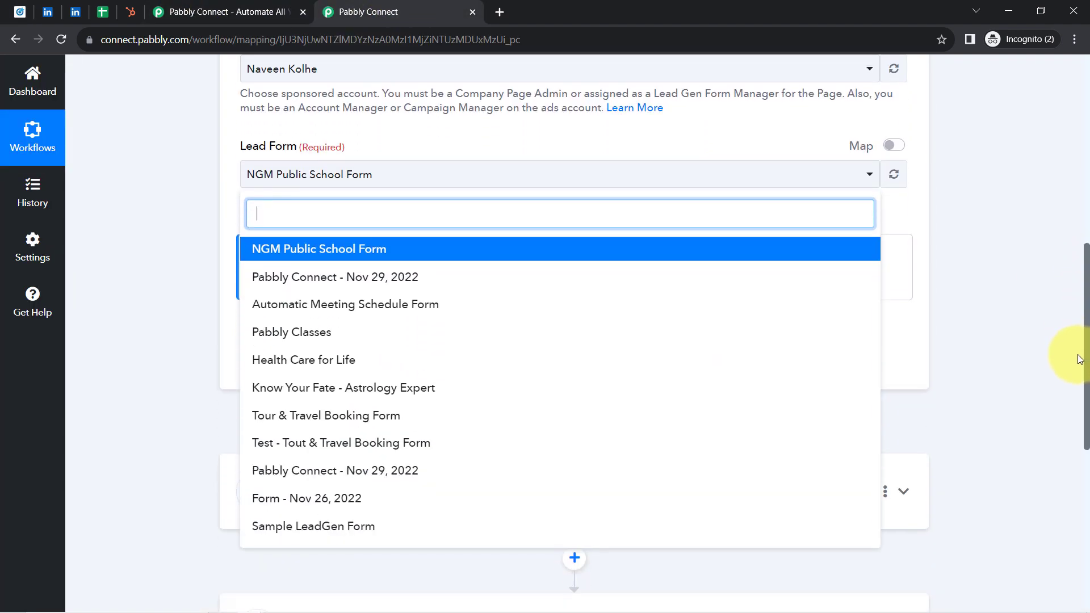
{"action": "left_click", "coordinate": [278, 523]}
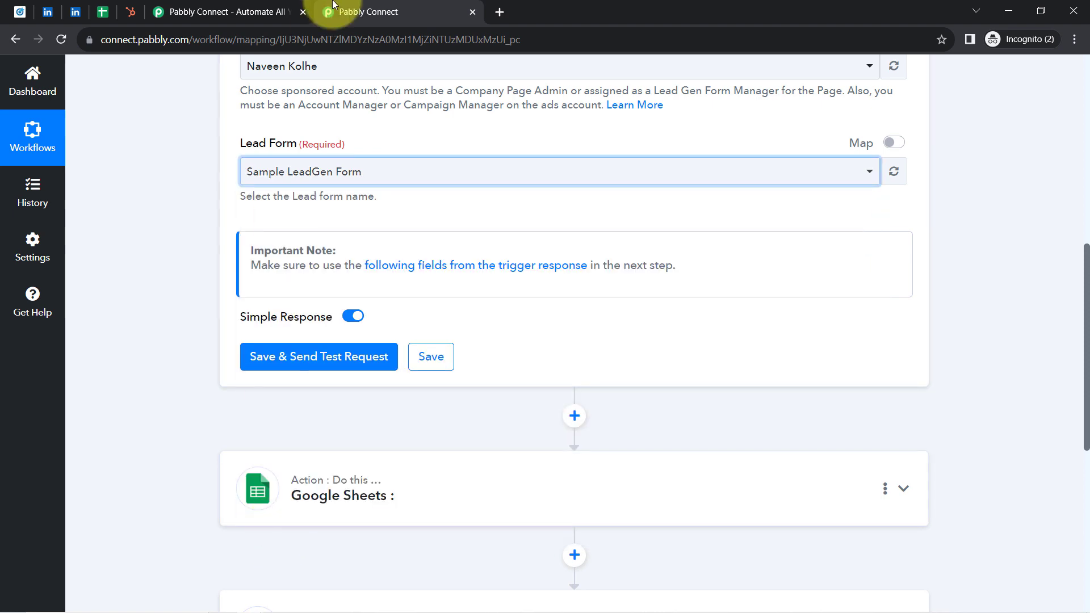
Step: Preview the Apply Now form on Pabbly's promoted LinkedIn post, and save the trigger with a test request
{"action": "left_click", "coordinate": [50, 11]}
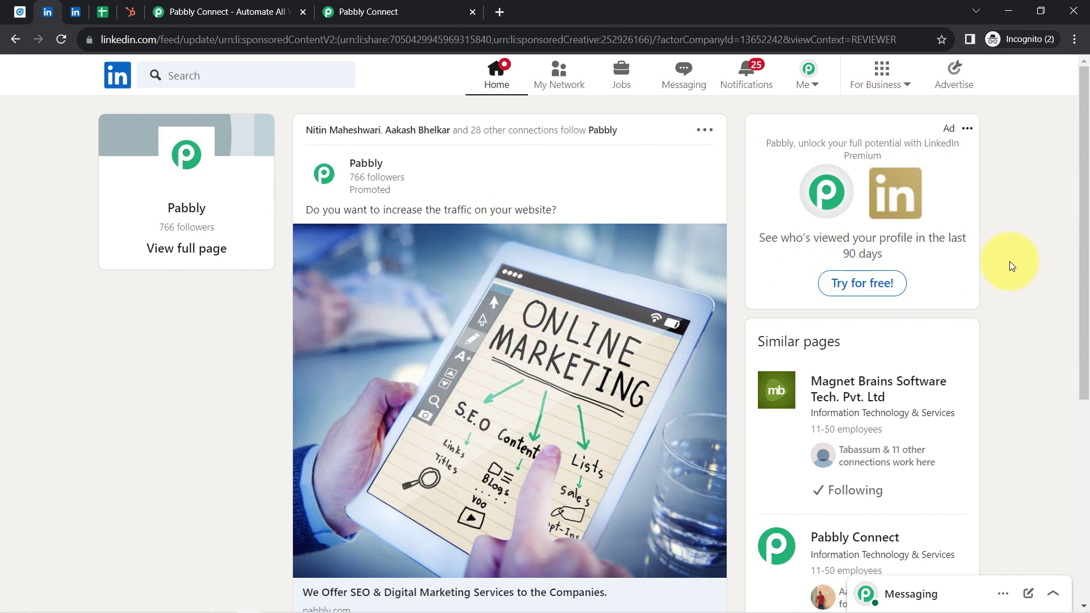
{"action": "left_click_drag", "start_coordinate": [1074, 191], "coordinate": [1070, 316]}
{"action": "left_click", "coordinate": [491, 430]}
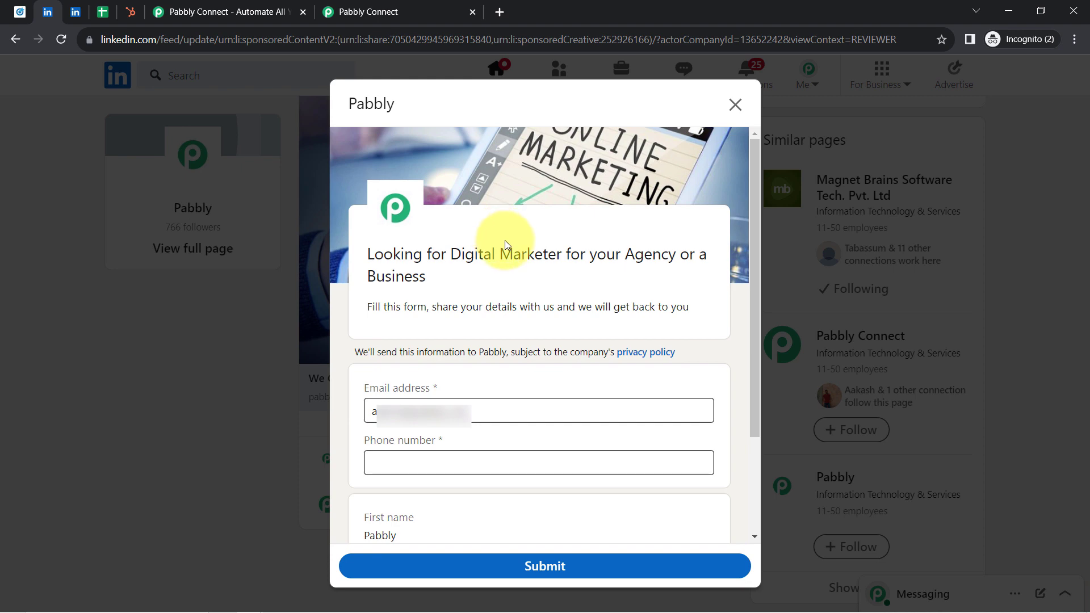
{"action": "left_click", "coordinate": [375, 11]}
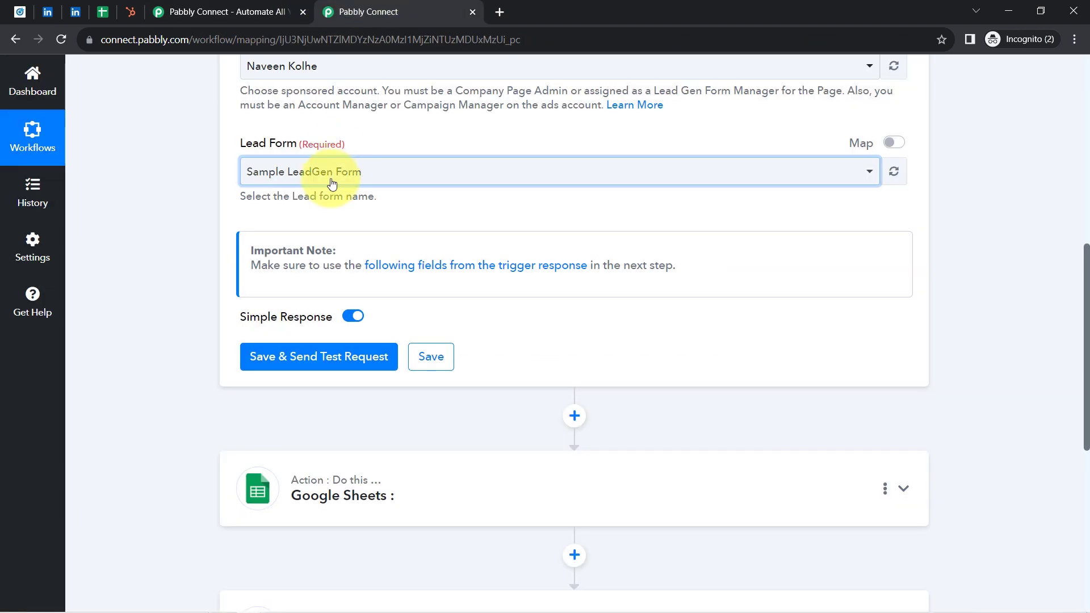
{"action": "left_click", "coordinate": [284, 364]}
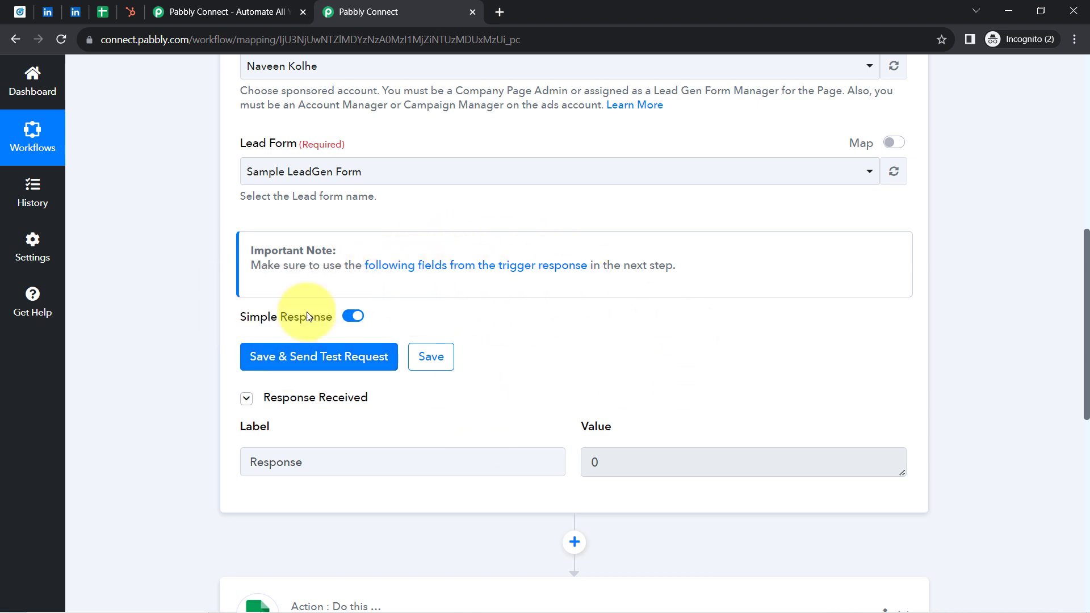
Step: Review the e-mail, phone, first name, last name and company fields of the prefilled LinkedIn lead form
{"action": "left_click", "coordinate": [69, 10]}
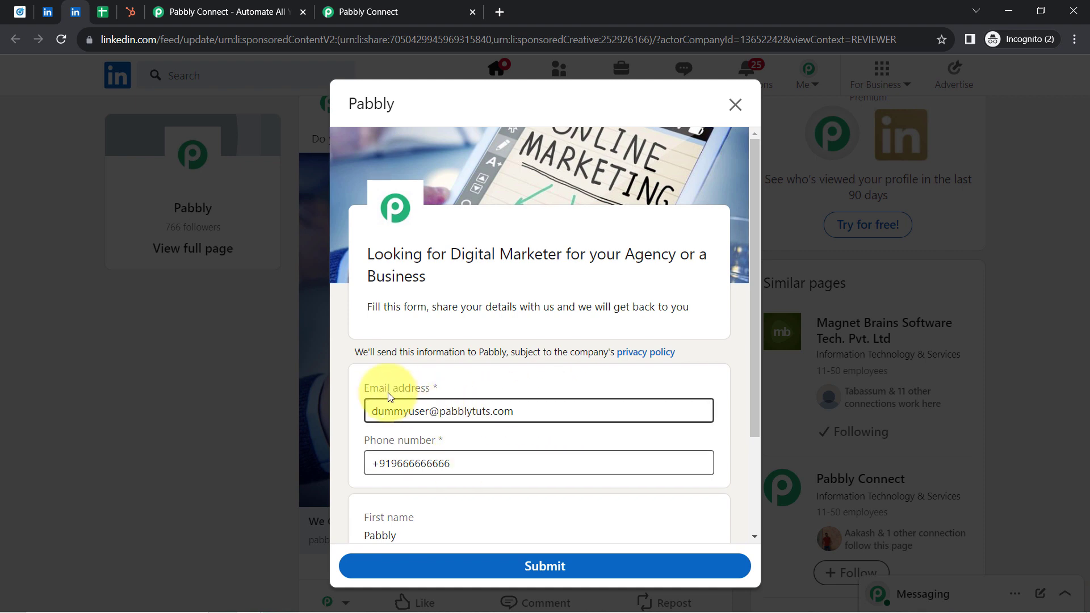
{"action": "left_click_drag", "start_coordinate": [365, 389], "coordinate": [437, 390]}
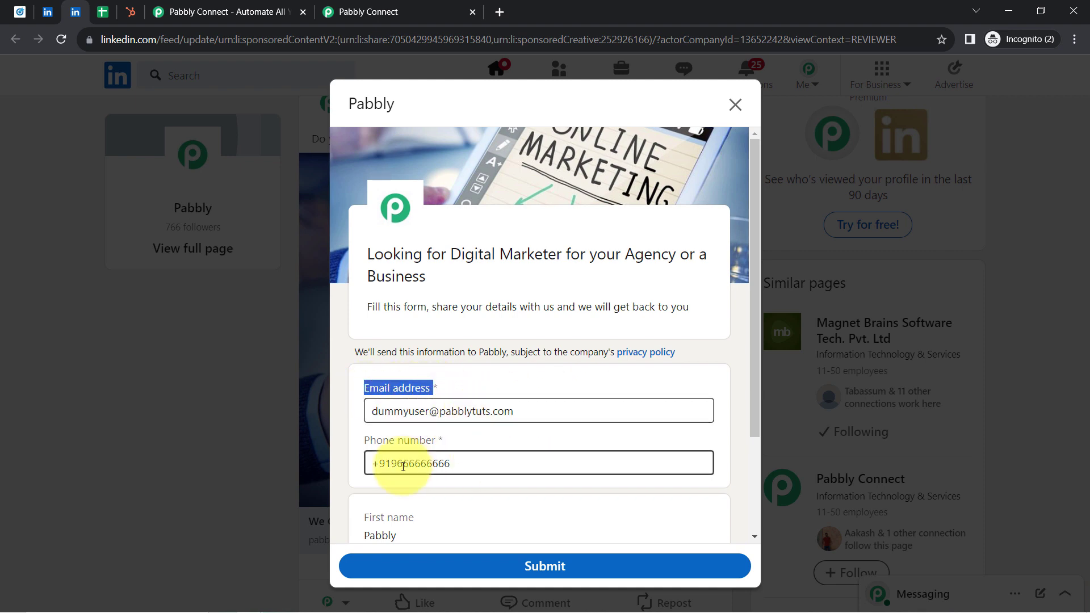
{"action": "left_click_drag", "start_coordinate": [754, 288], "coordinate": [741, 382]}
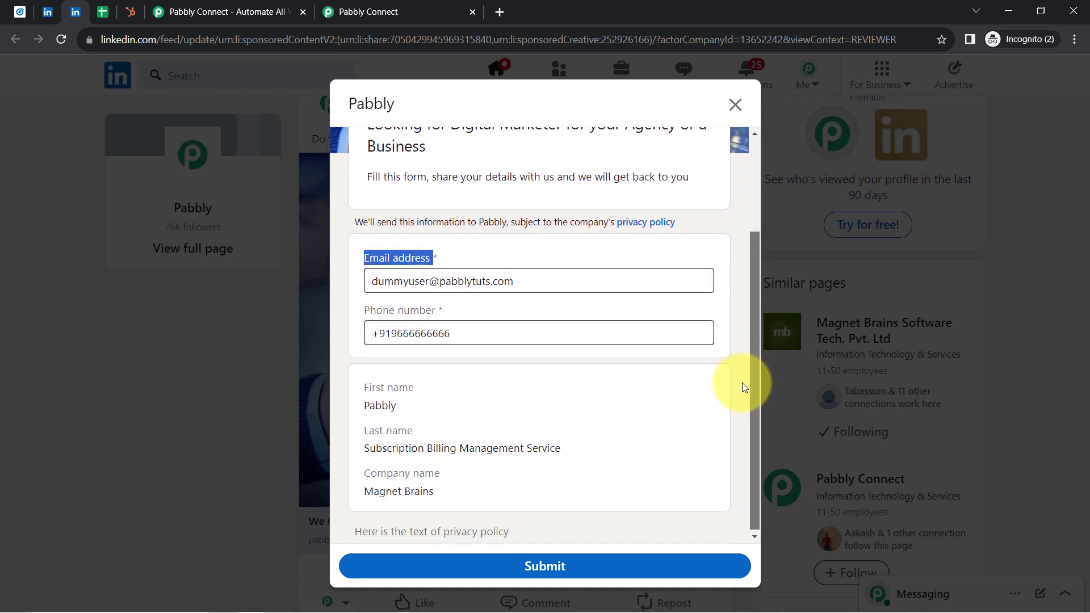
{"action": "double_click", "coordinate": [366, 405]}
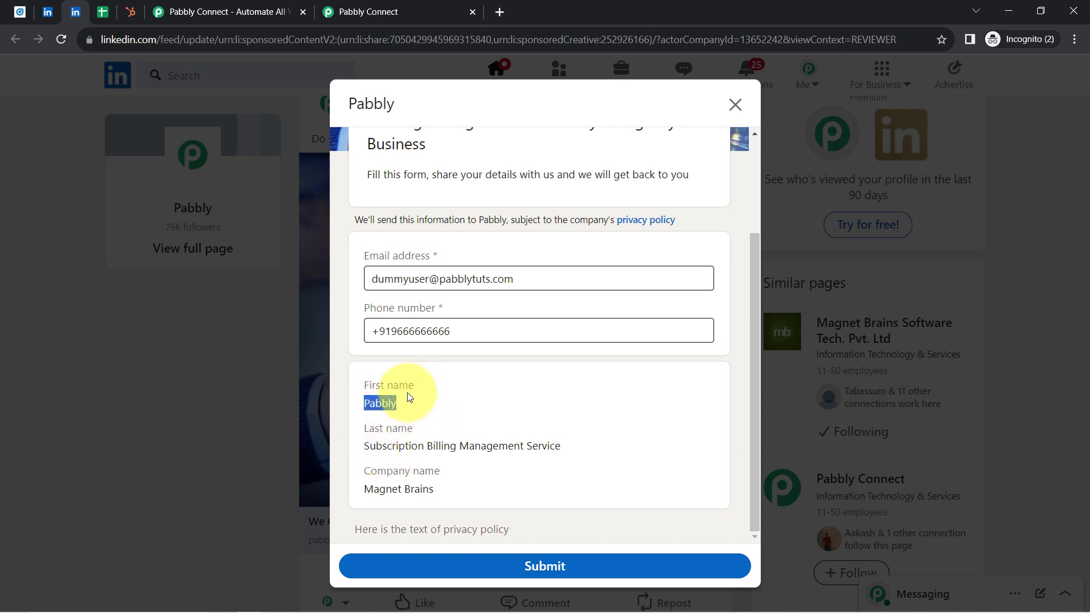
{"action": "left_click_drag", "start_coordinate": [365, 446], "coordinate": [527, 447]}
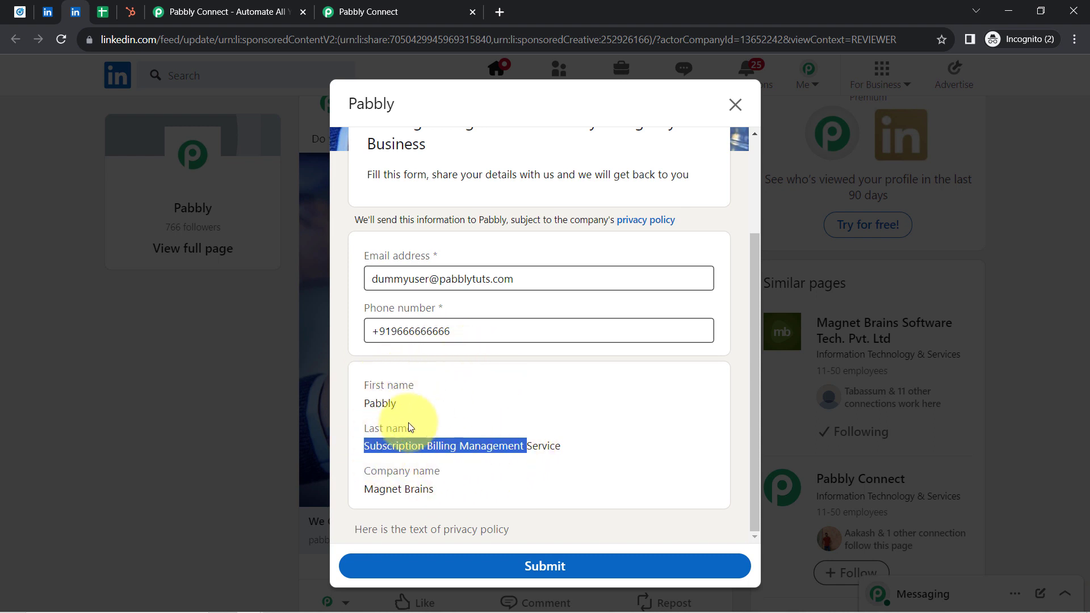
{"action": "left_click", "coordinate": [463, 430]}
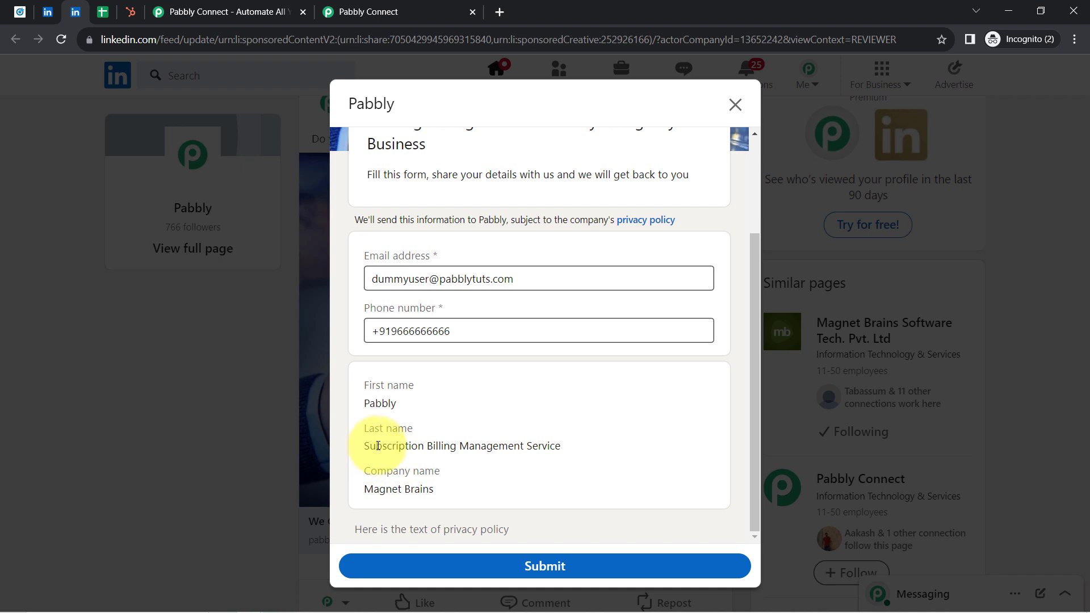
{"action": "left_click_drag", "start_coordinate": [370, 446], "coordinate": [539, 450]}
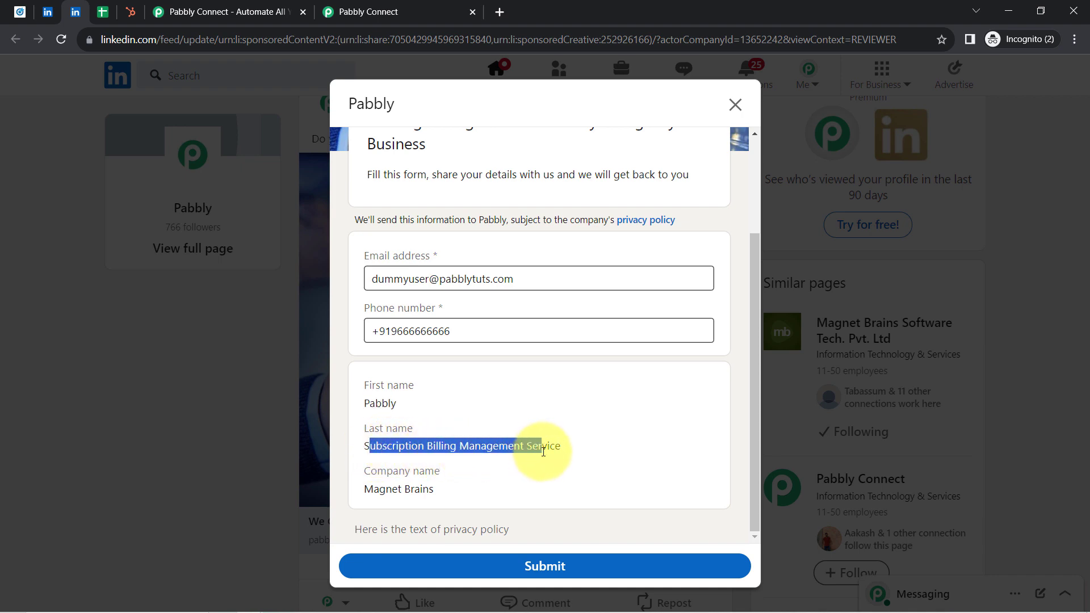
Step: Examine the first and last name fields in the LinkedIn profile's intro editor, and return to the prefilled lead form
{"action": "left_click", "coordinate": [48, 11]}
{"action": "left_click", "coordinate": [299, 265]}
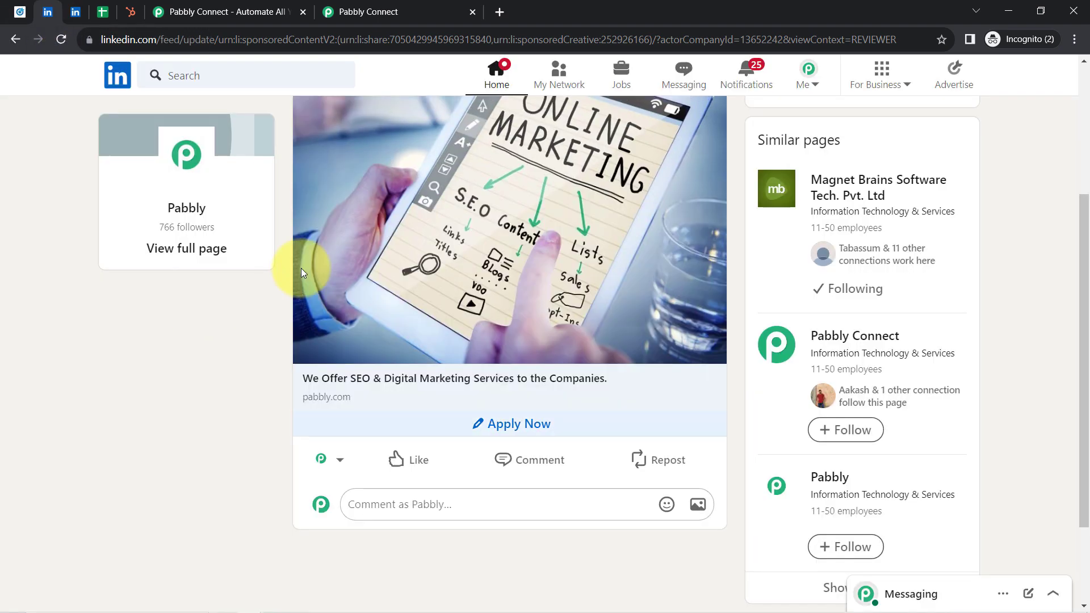
{"action": "left_click", "coordinate": [813, 82]}
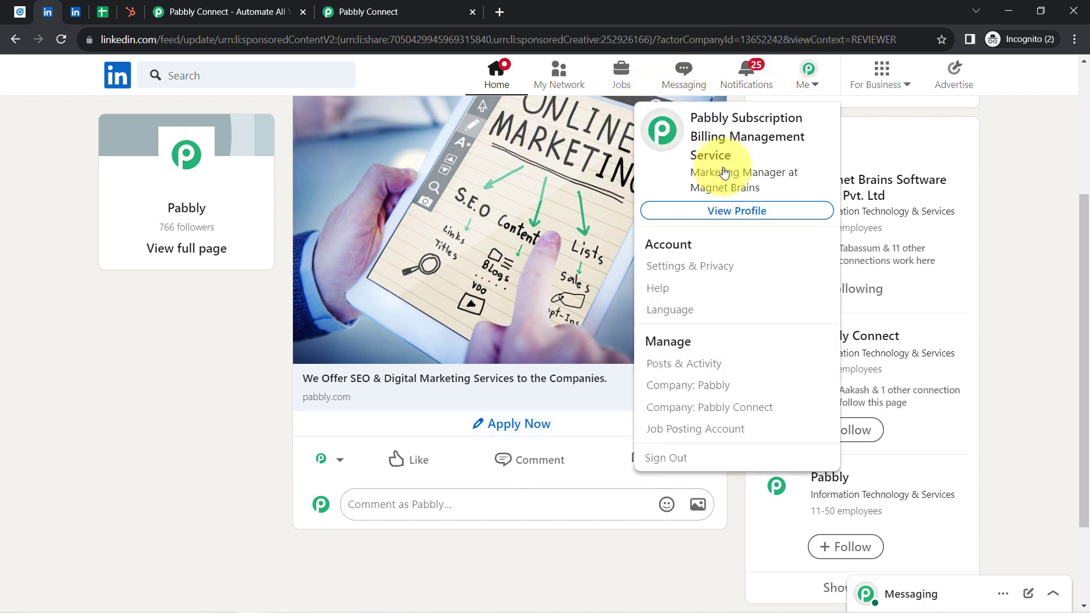
{"action": "left_click", "coordinate": [738, 212]}
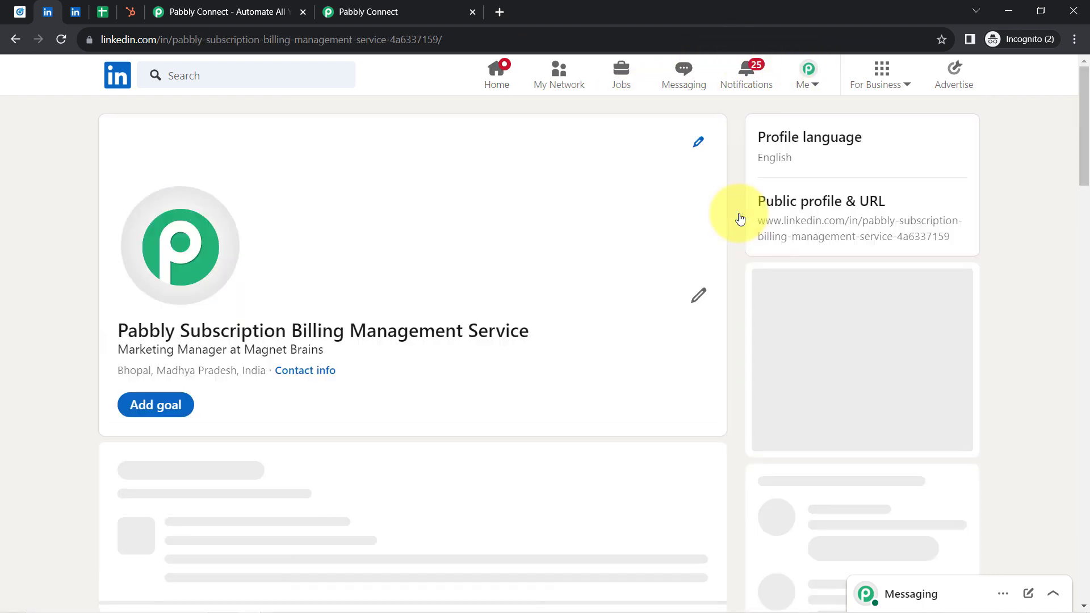
{"action": "left_click", "coordinate": [695, 297]}
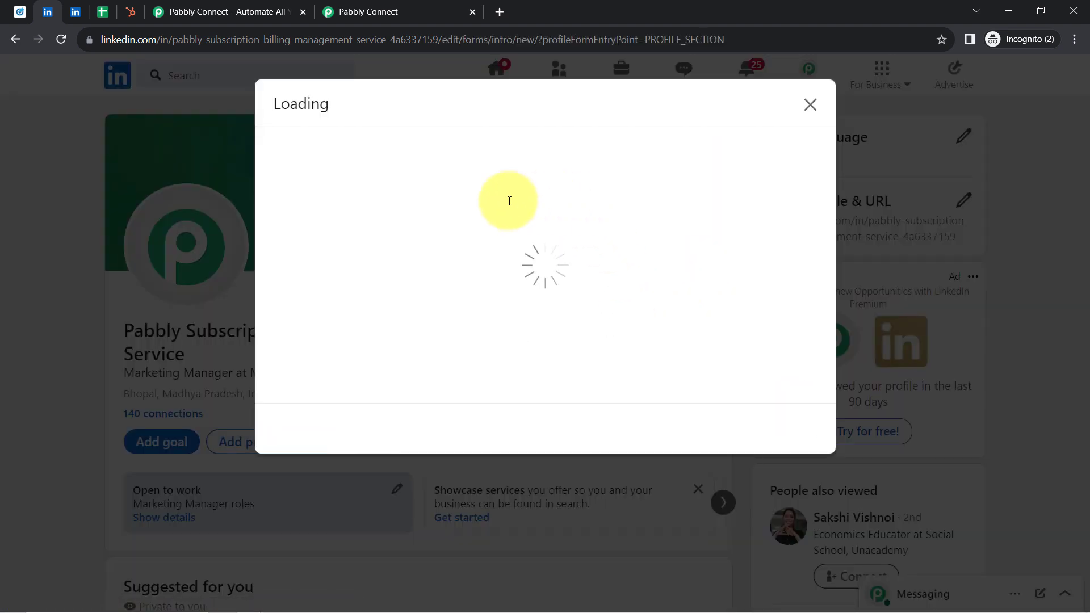
{"action": "left_click_drag", "start_coordinate": [323, 200], "coordinate": [255, 211]}
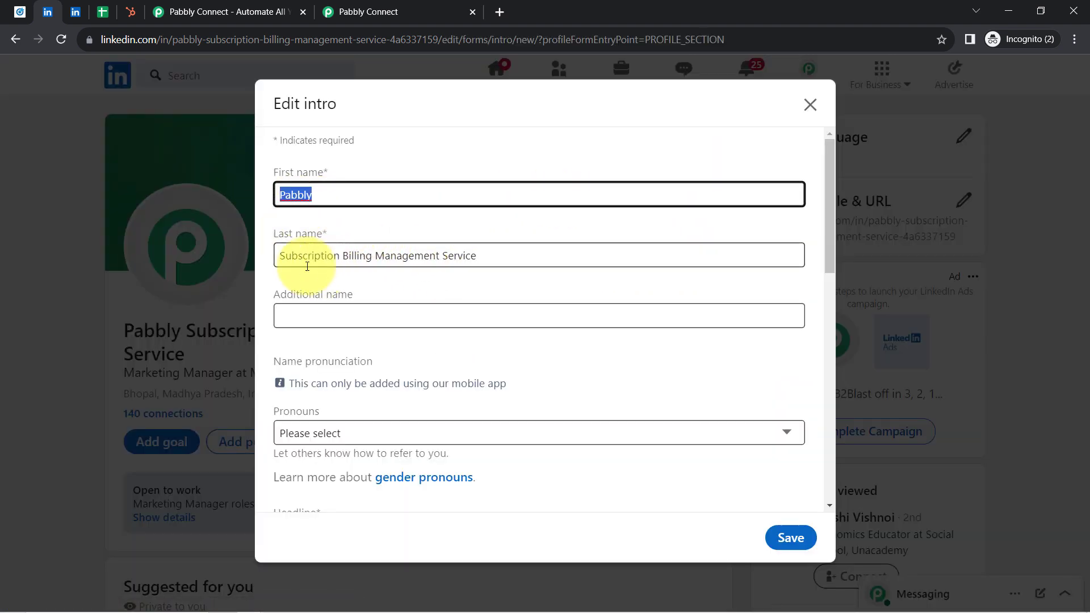
{"action": "left_click_drag", "start_coordinate": [298, 258], "coordinate": [493, 257]}
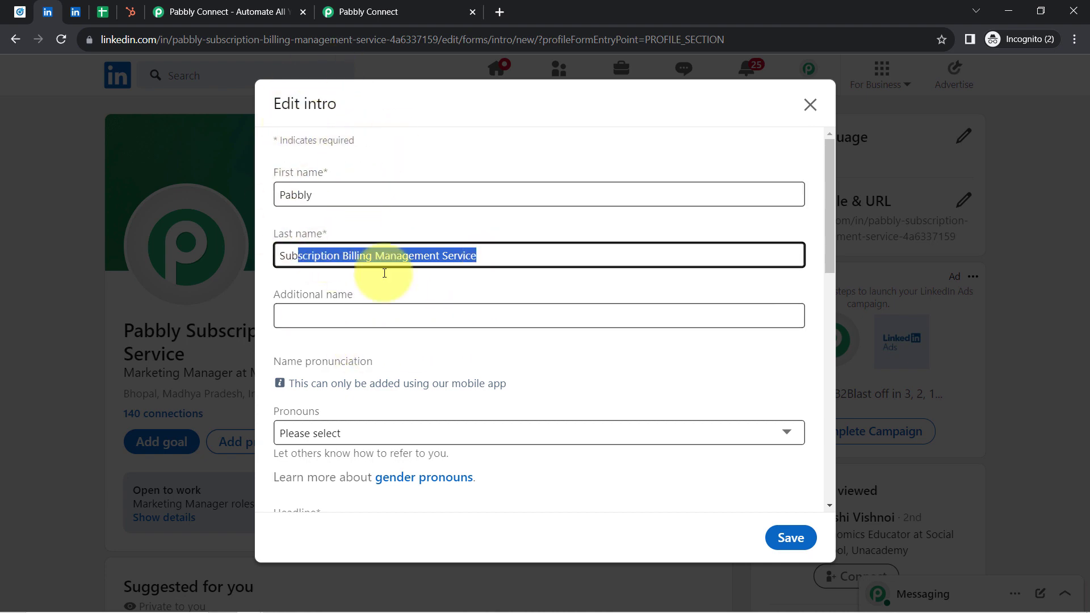
{"action": "left_click", "coordinate": [75, 11]}
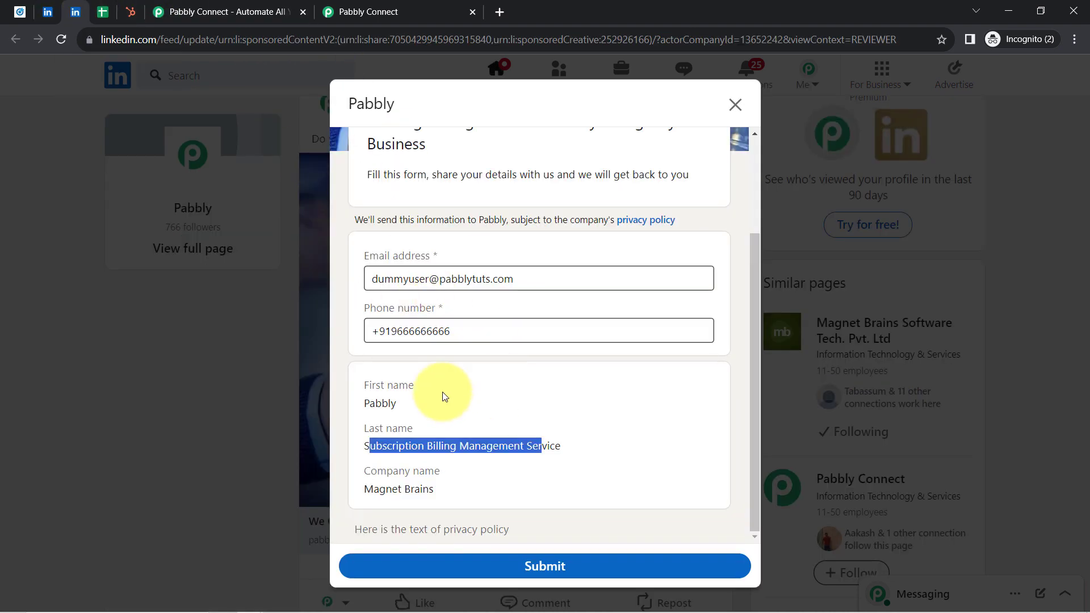
Step: Submit the prefilled LinkedIn lead form, and save the Pabbly Connect trigger with another test request to capture the lead
{"action": "left_click", "coordinate": [523, 572]}
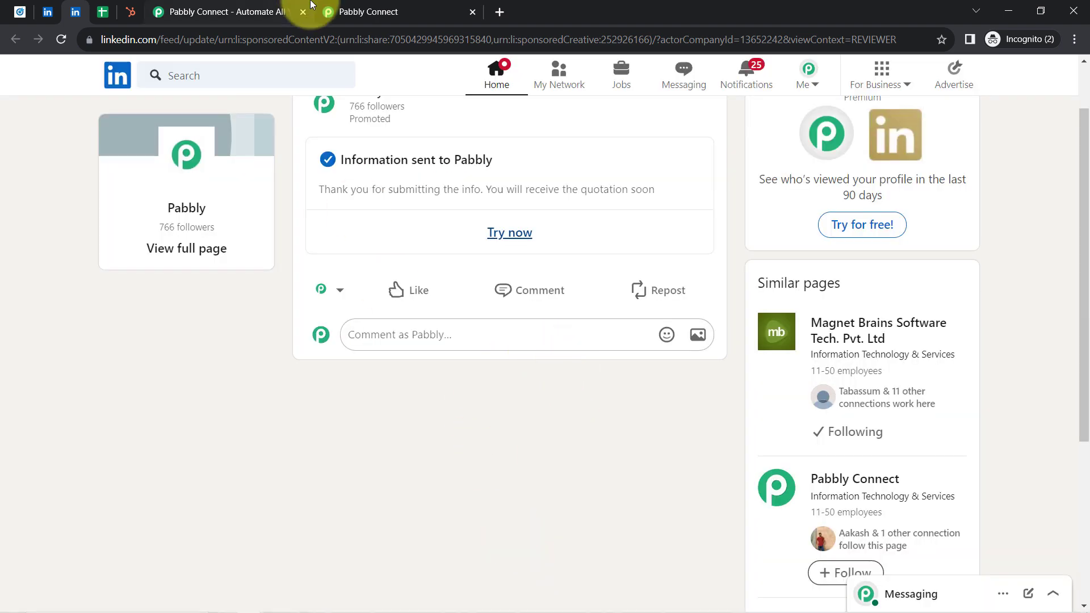
{"action": "left_click", "coordinate": [418, 12]}
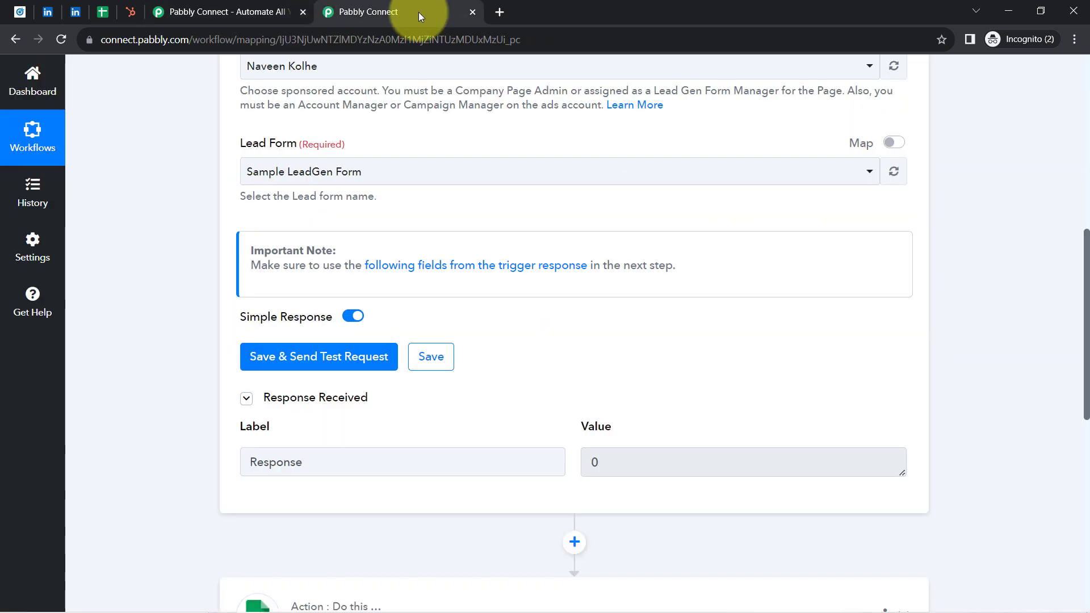
{"action": "left_click", "coordinate": [279, 357]}
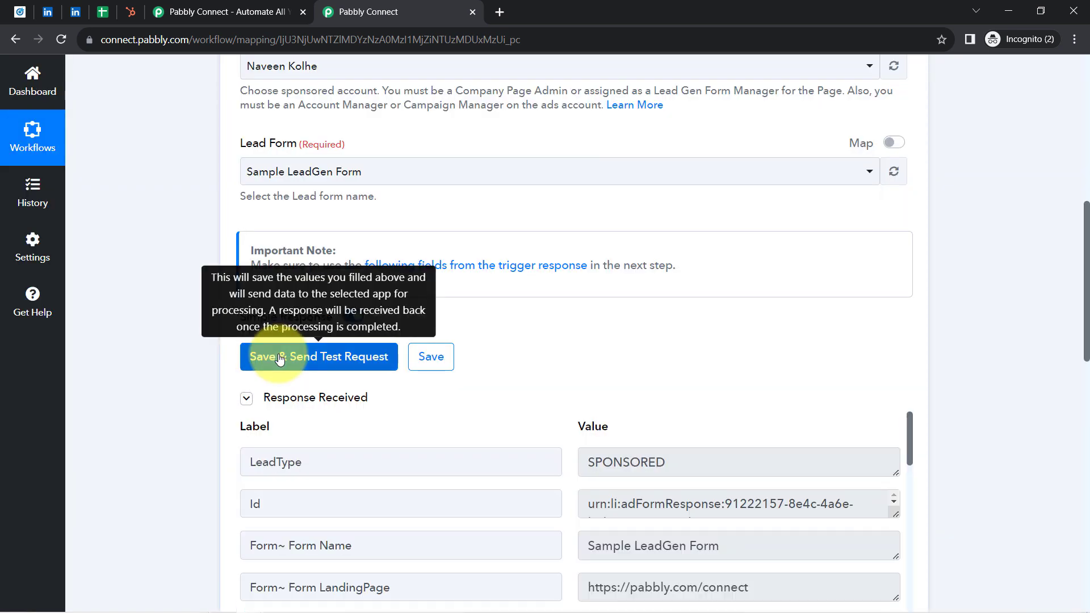
Step: Review the form name and submission time in the LinkedIn trigger's received response
{"action": "left_click", "coordinate": [310, 398]}
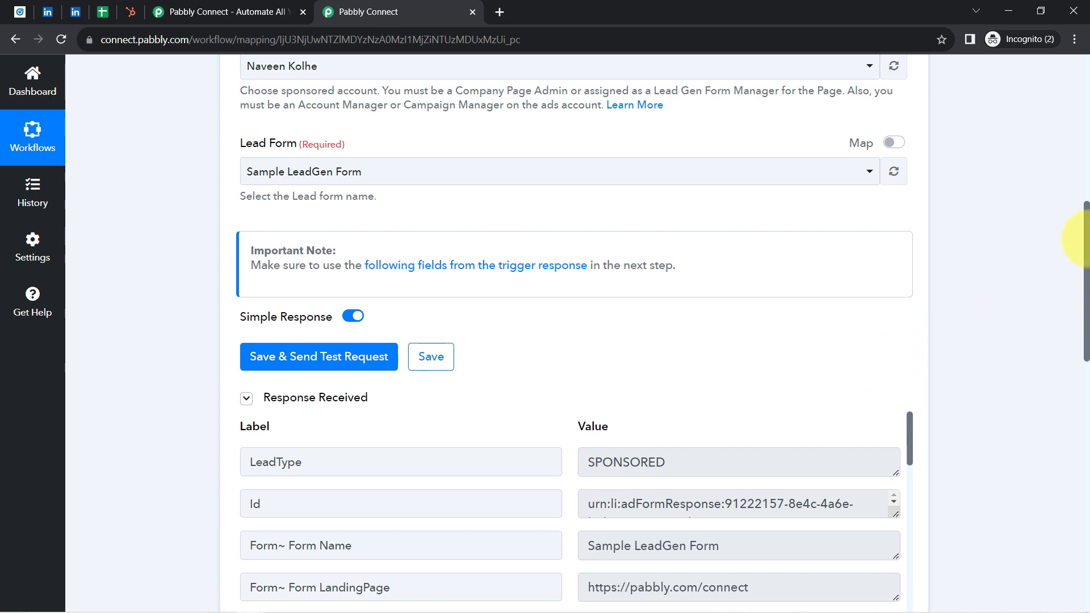
{"action": "left_click_drag", "start_coordinate": [1087, 219], "coordinate": [1084, 301]}
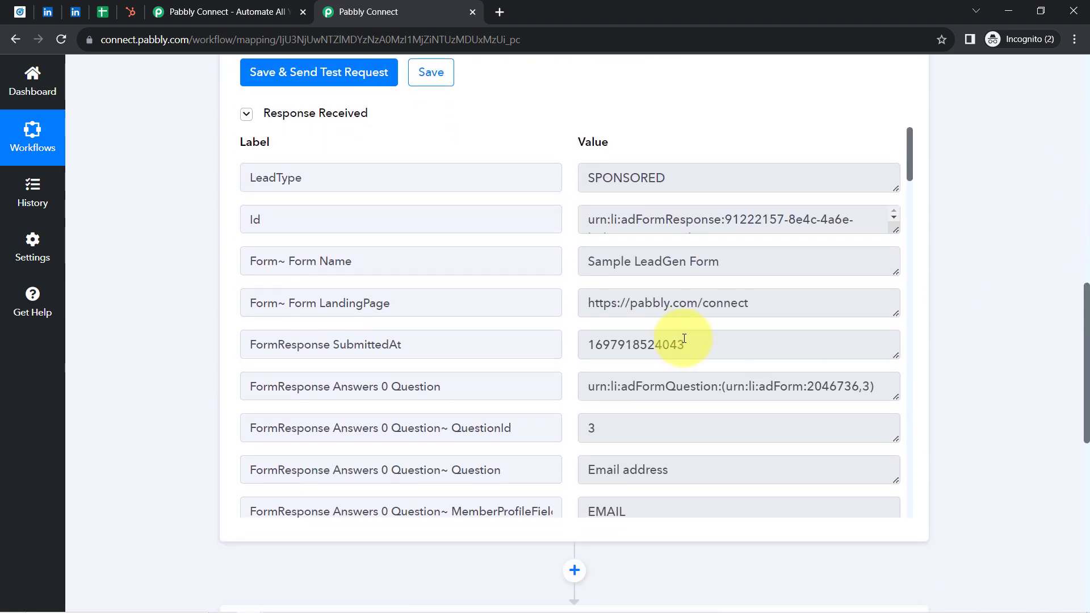
{"action": "left_click_drag", "start_coordinate": [600, 267], "coordinate": [707, 268]}
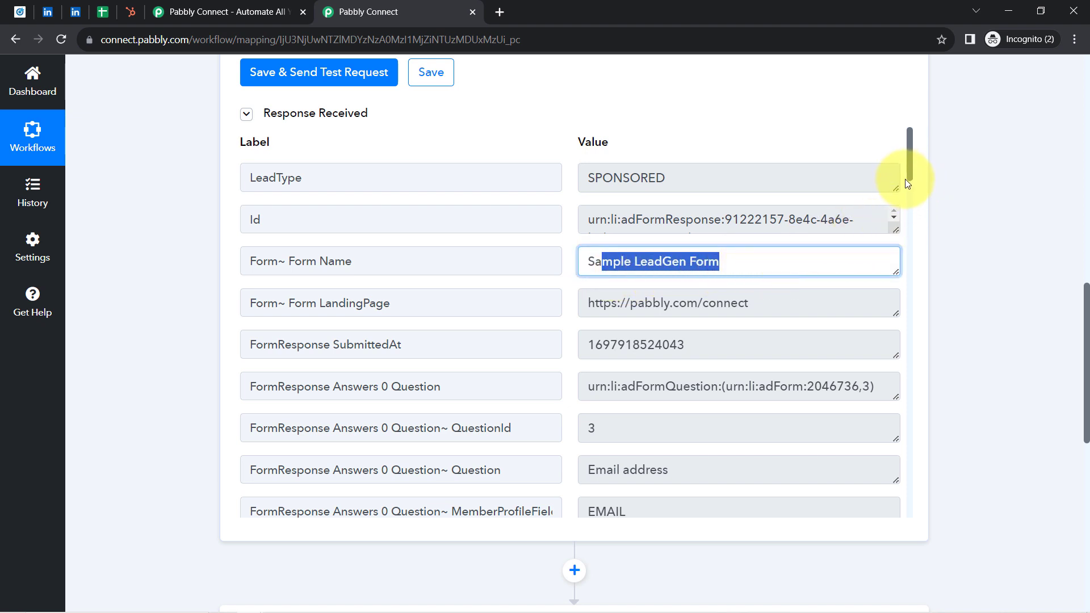
{"action": "scroll", "coordinate": [909, 178], "scroll_direction": "down", "scroll_amount": 1}
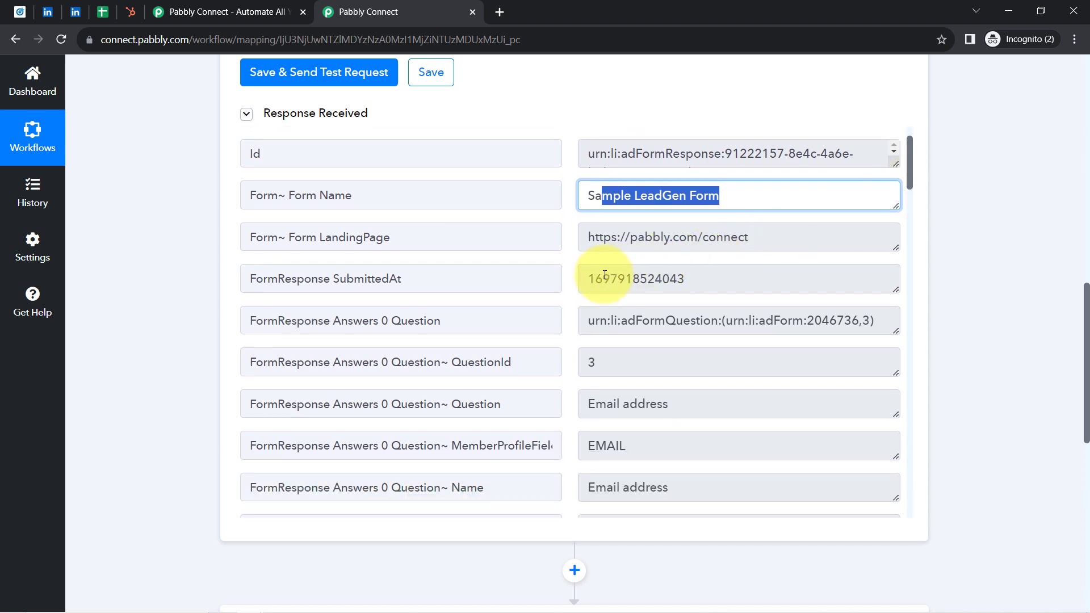
{"action": "left_click_drag", "start_coordinate": [605, 275], "coordinate": [691, 278]}
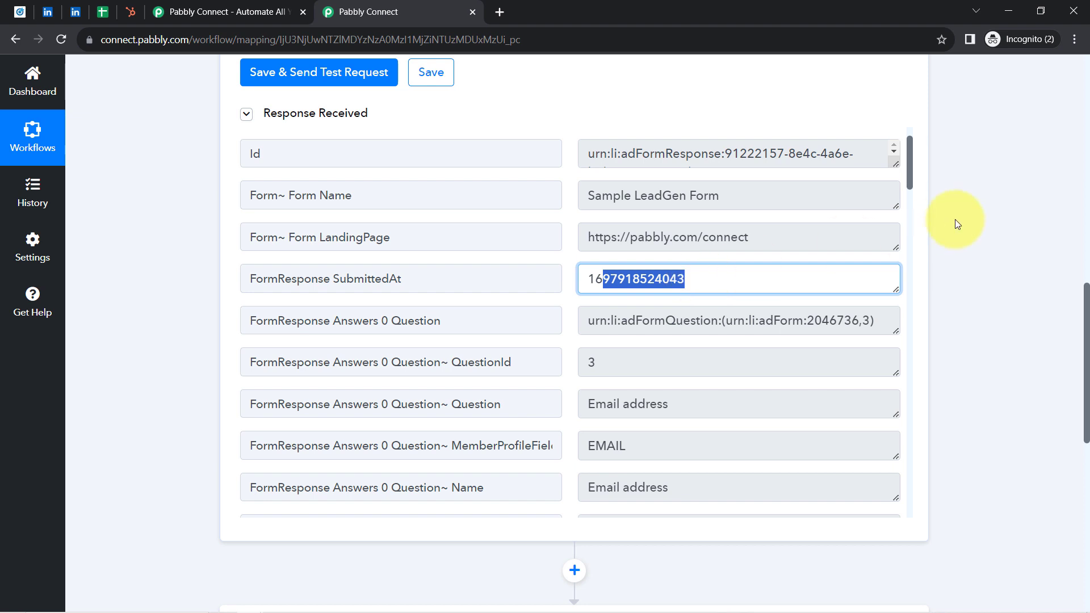
Step: Examine the last name and company name answers further down the trigger's received response
{"action": "left_click_drag", "start_coordinate": [909, 172], "coordinate": [833, 339]}
{"action": "left_click", "coordinate": [625, 309]}
{"action": "key", "text": "ctrl+a"}
{"action": "left_click", "coordinate": [755, 312]}
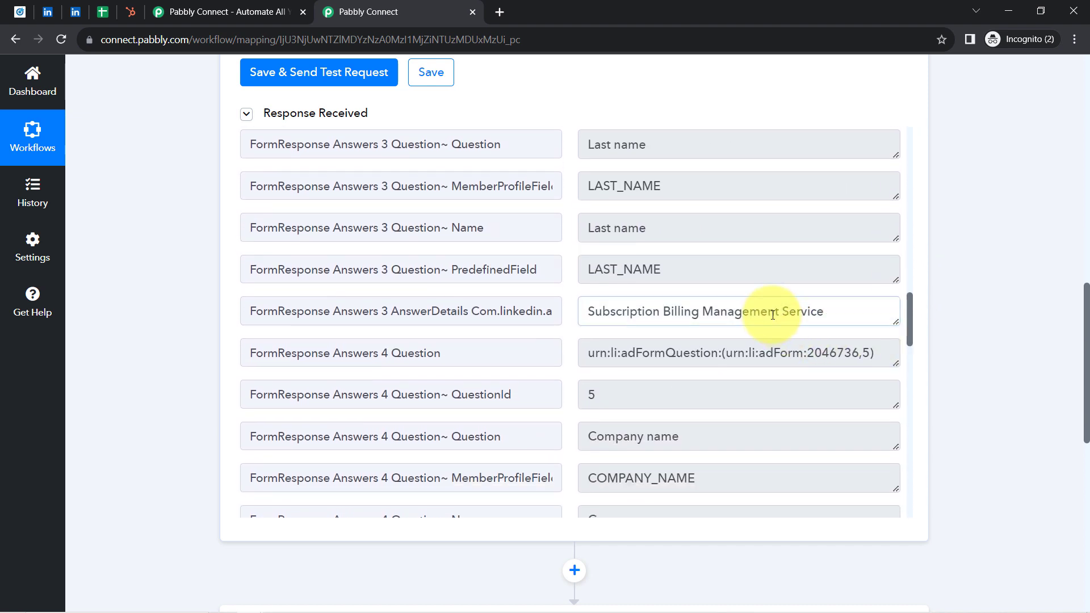
{"action": "key", "text": "ctrl+a"}
{"action": "left_click_drag", "start_coordinate": [907, 328], "coordinate": [908, 349]}
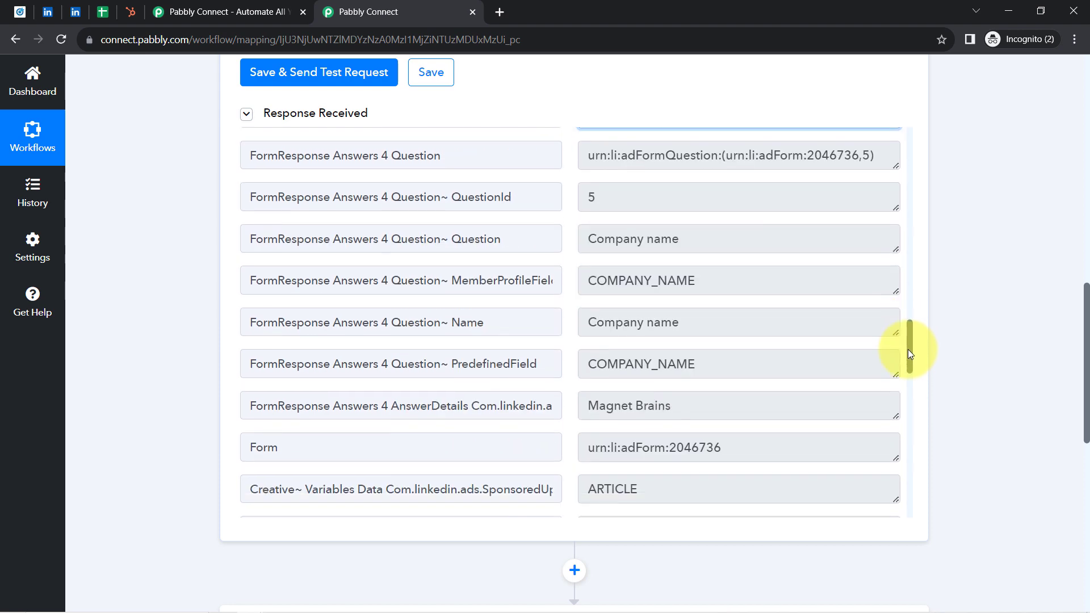
{"action": "left_click", "coordinate": [647, 407]}
{"action": "key", "text": "ctrl+a"}
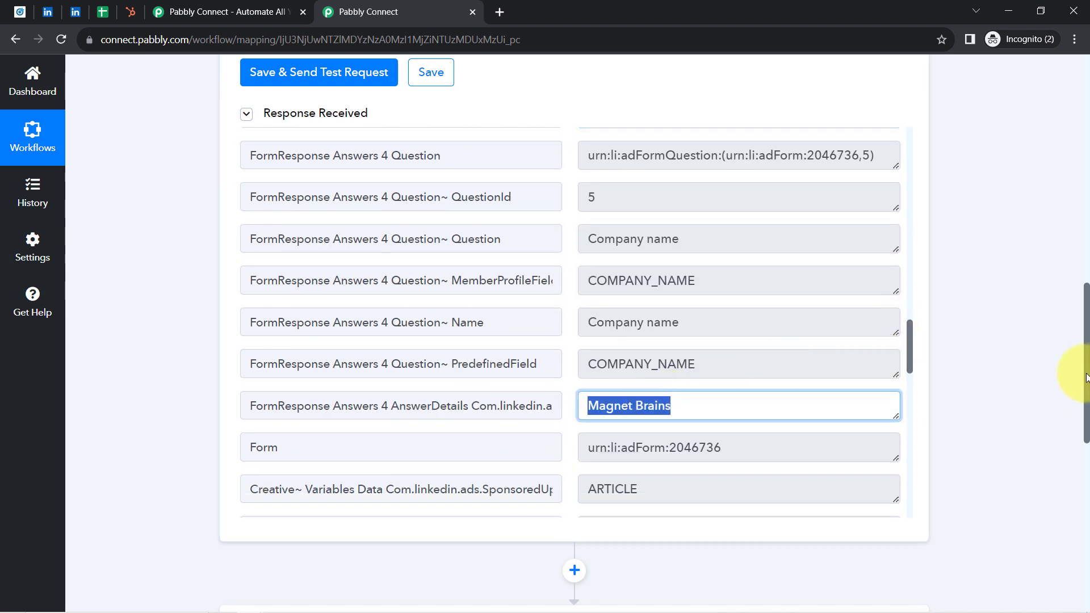
Step: Collapse the LinkedIn Lead Gen Forms trigger step and check its checking interval
{"action": "left_click_drag", "start_coordinate": [1086, 376], "coordinate": [1086, 102]}
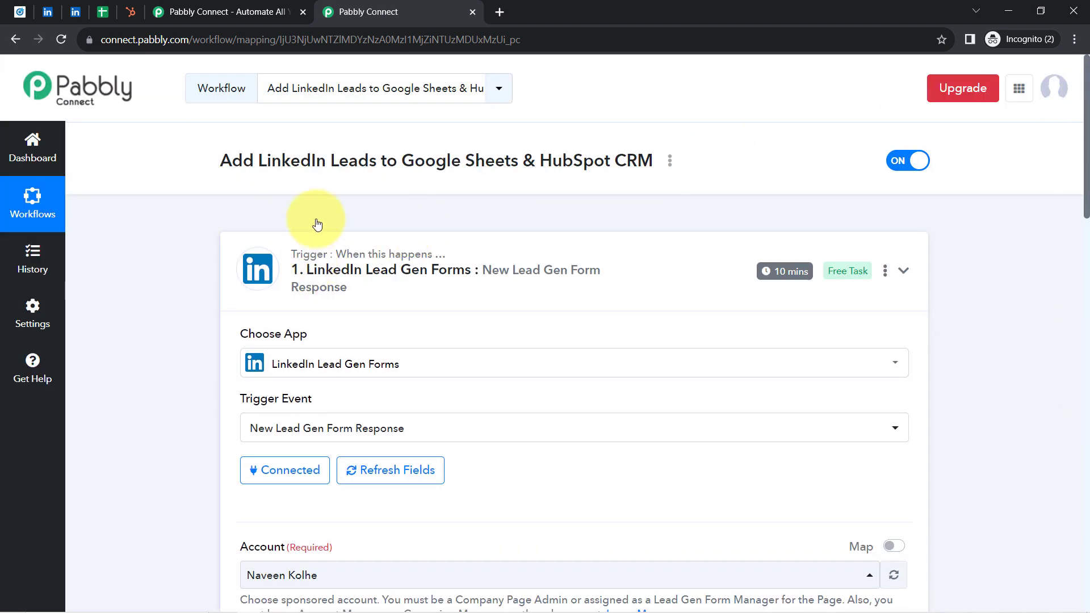
{"action": "left_click", "coordinate": [409, 287]}
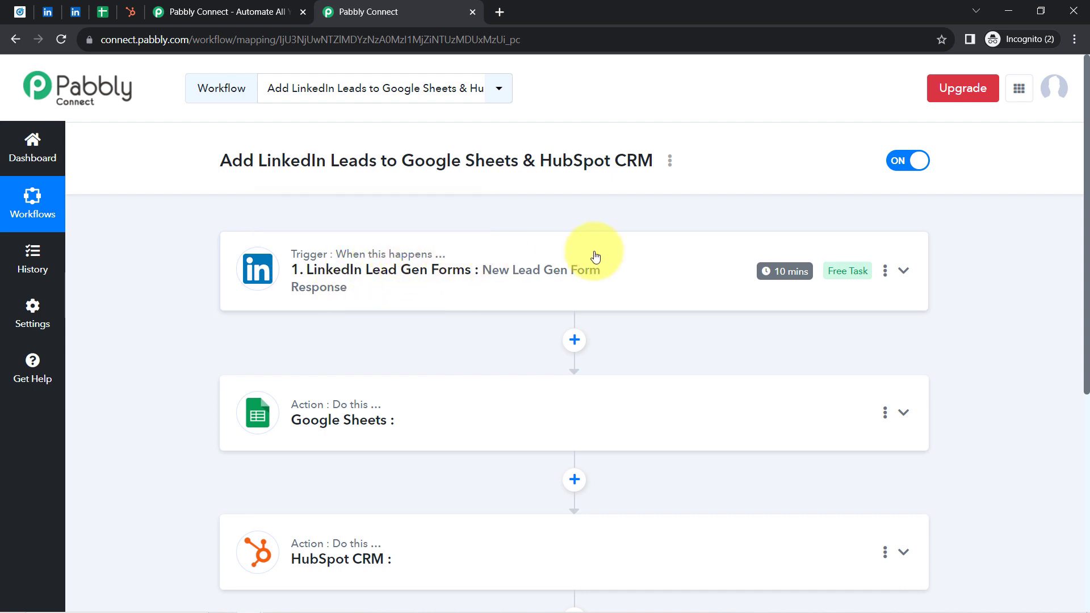
{"action": "mouse_move", "coordinate": [770, 275]}
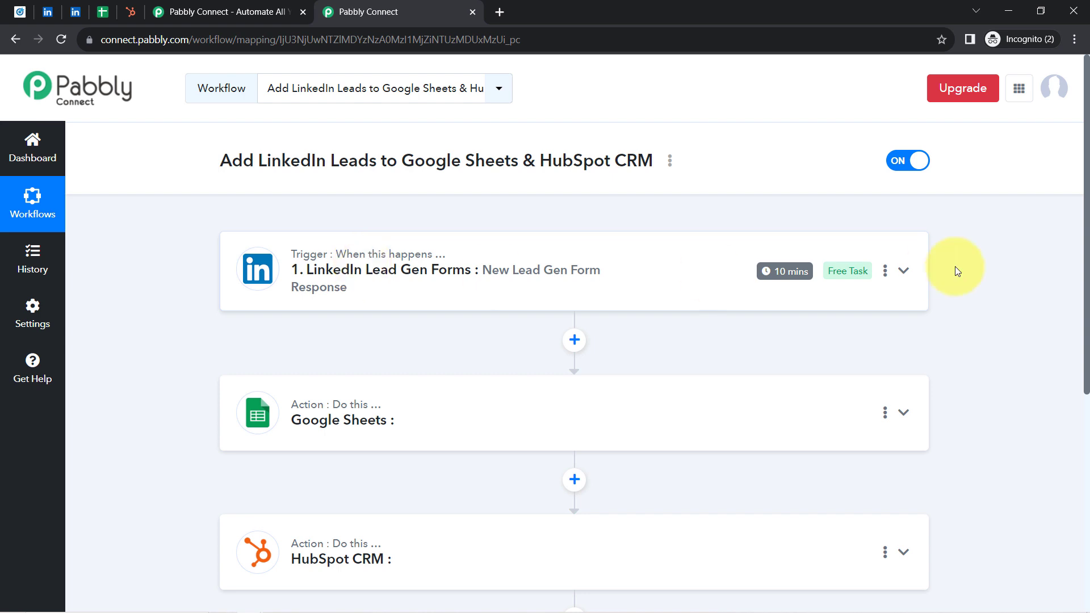
Step: Set the Google Sheets action event to Add New Row and open its account connection settings
{"action": "left_click_drag", "start_coordinate": [1087, 204], "coordinate": [1066, 337]}
{"action": "left_click", "coordinate": [335, 196]}
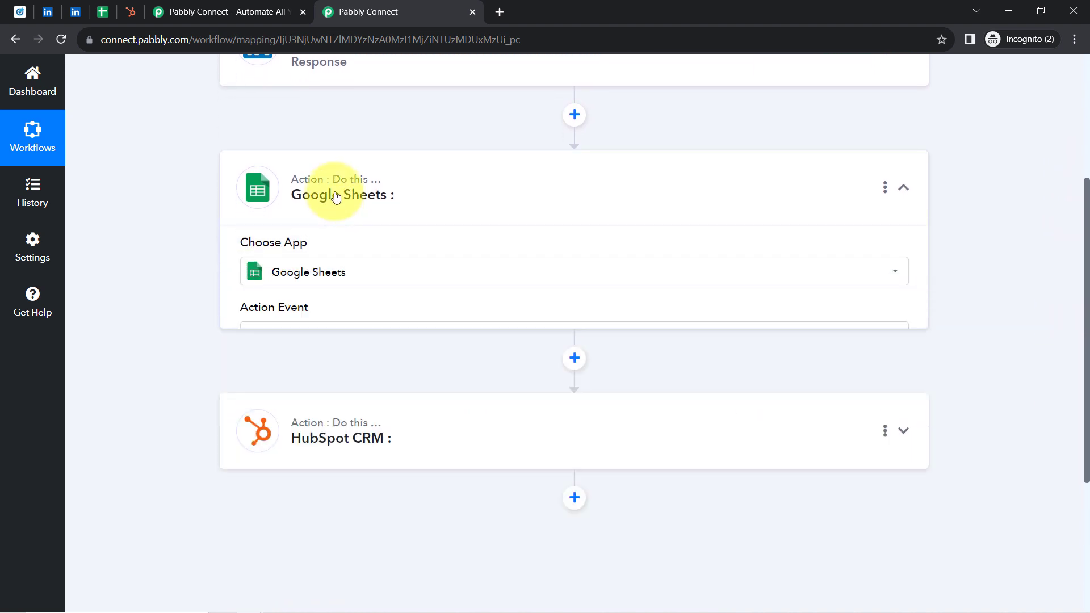
{"action": "left_click_drag", "start_coordinate": [1087, 271], "coordinate": [1073, 304]}
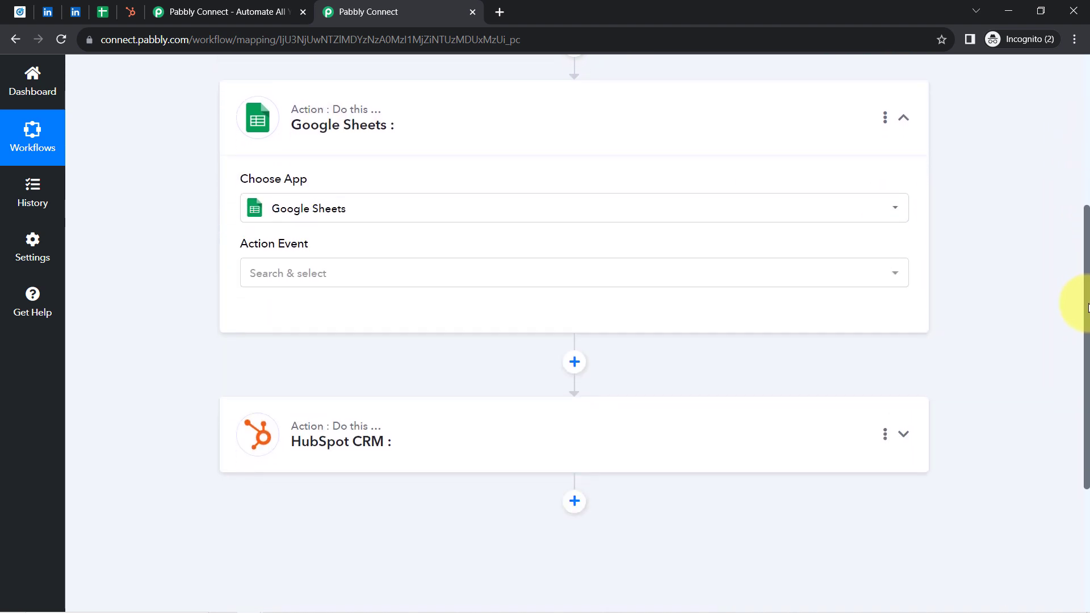
{"action": "left_click", "coordinate": [291, 274]}
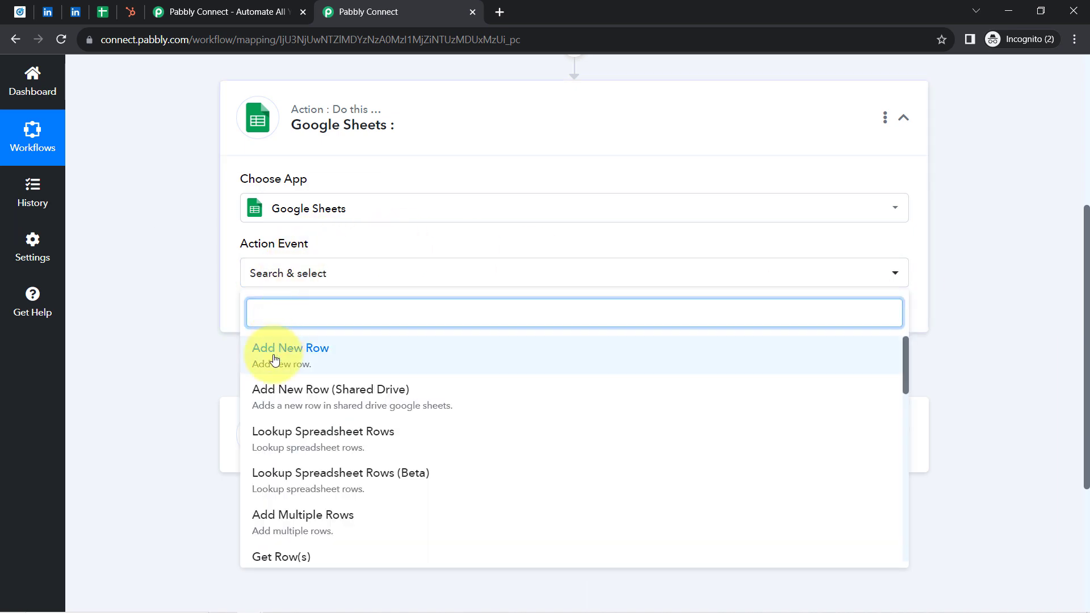
{"action": "left_click", "coordinate": [275, 351]}
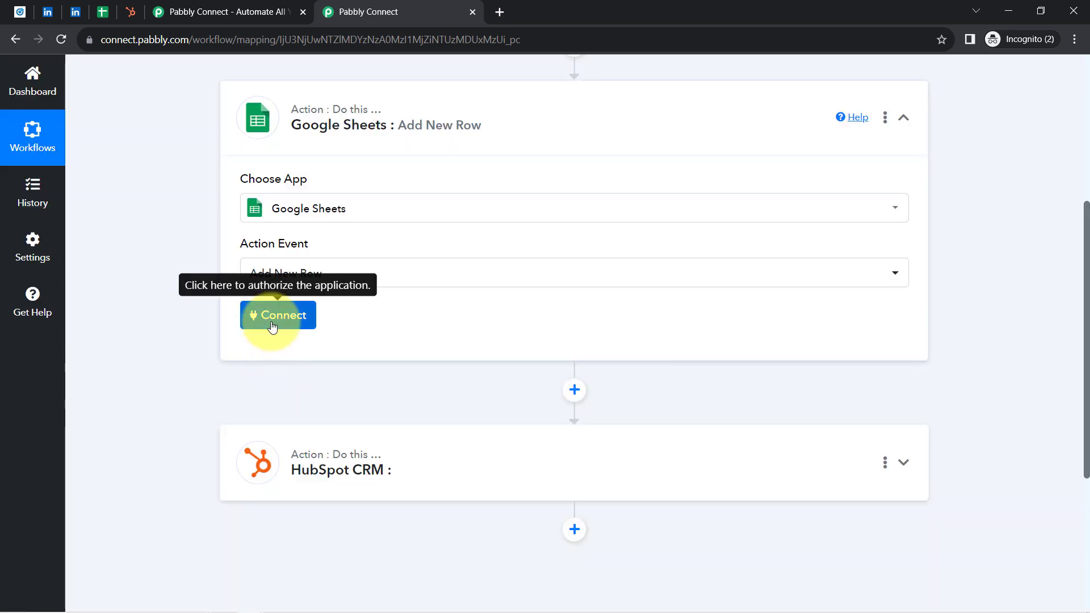
{"action": "left_click", "coordinate": [275, 316]}
{"action": "left_click", "coordinate": [611, 205]}
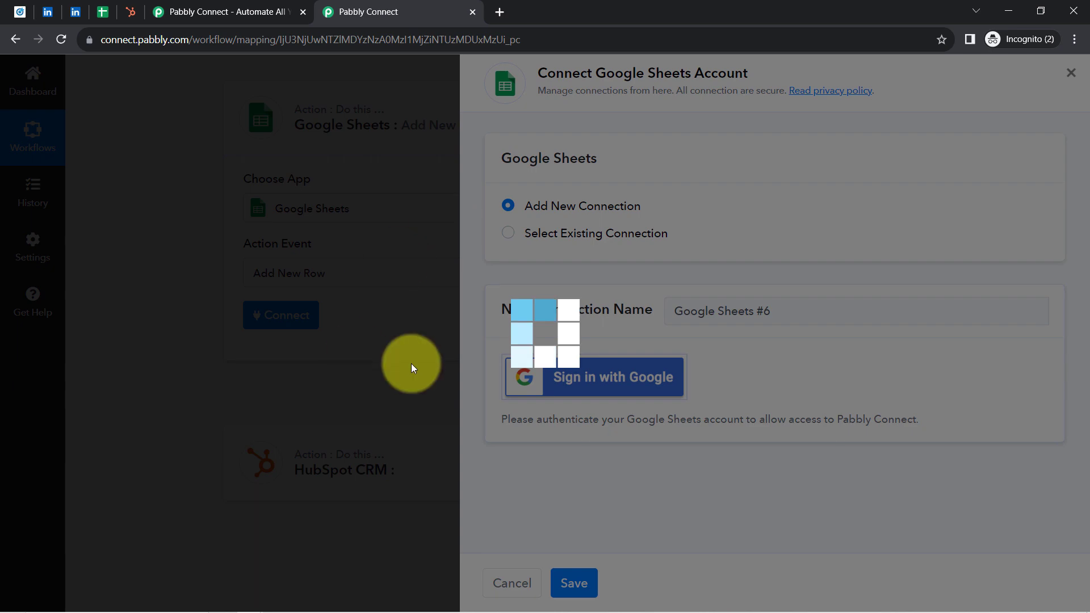
{"action": "left_click", "coordinate": [630, 377]}
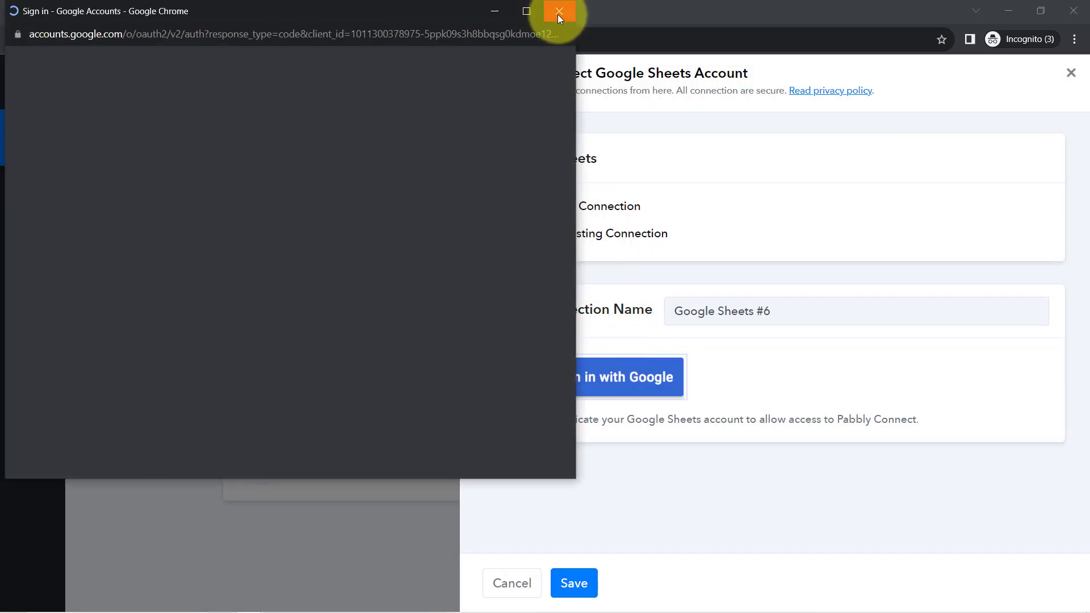
{"action": "left_click", "coordinate": [558, 12]}
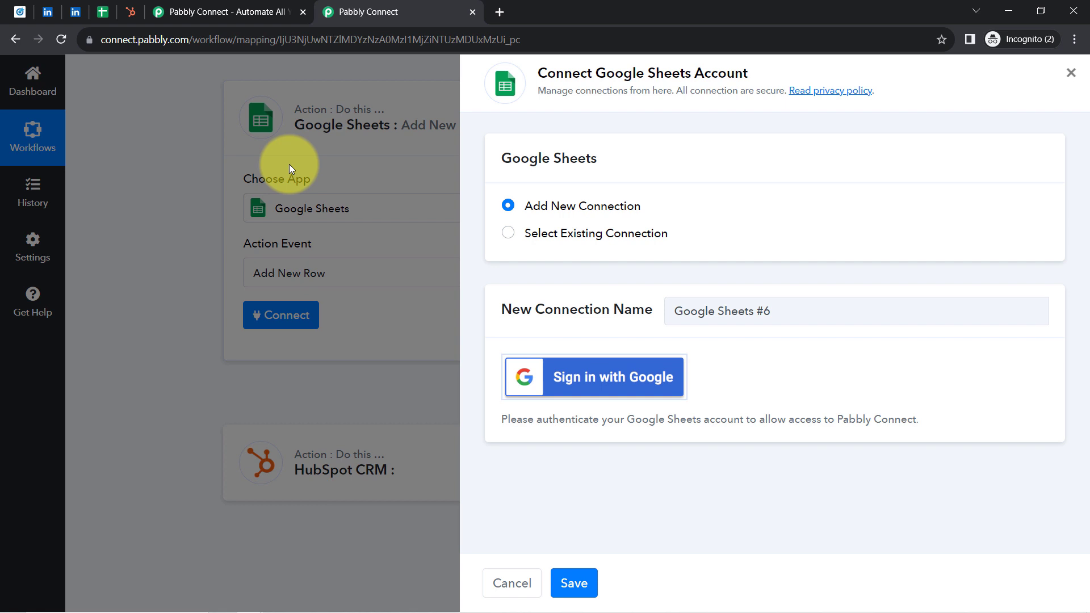
Step: Connect the Google Sheets action through the existing connection Google Sheets #5 and save it
{"action": "left_click", "coordinate": [578, 241]}
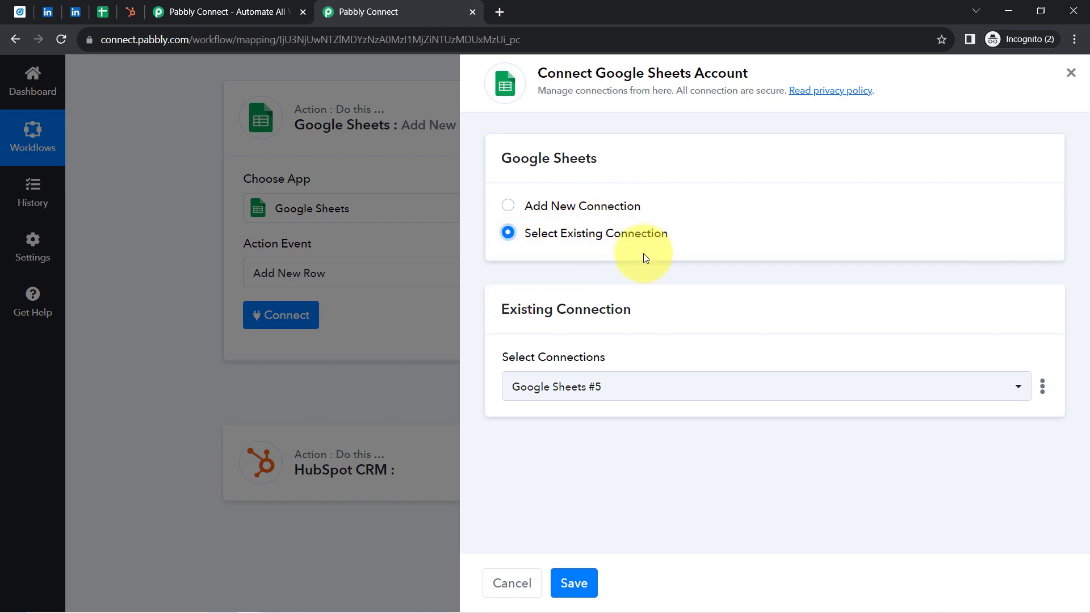
{"action": "left_click", "coordinate": [578, 583]}
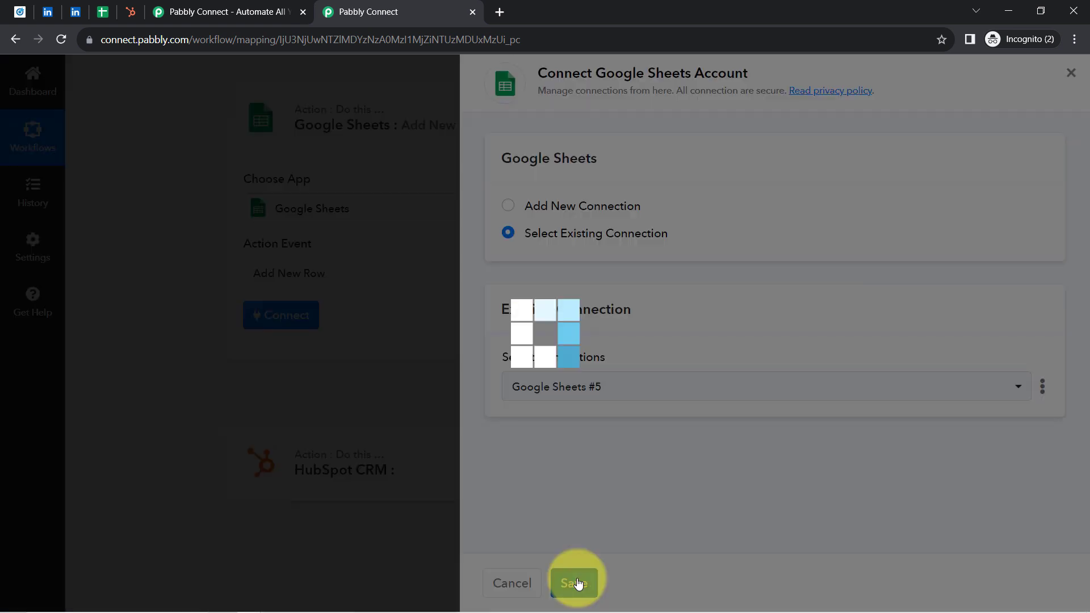
{"action": "right_click", "coordinate": [577, 578]}
{"action": "left_click", "coordinate": [574, 582]}
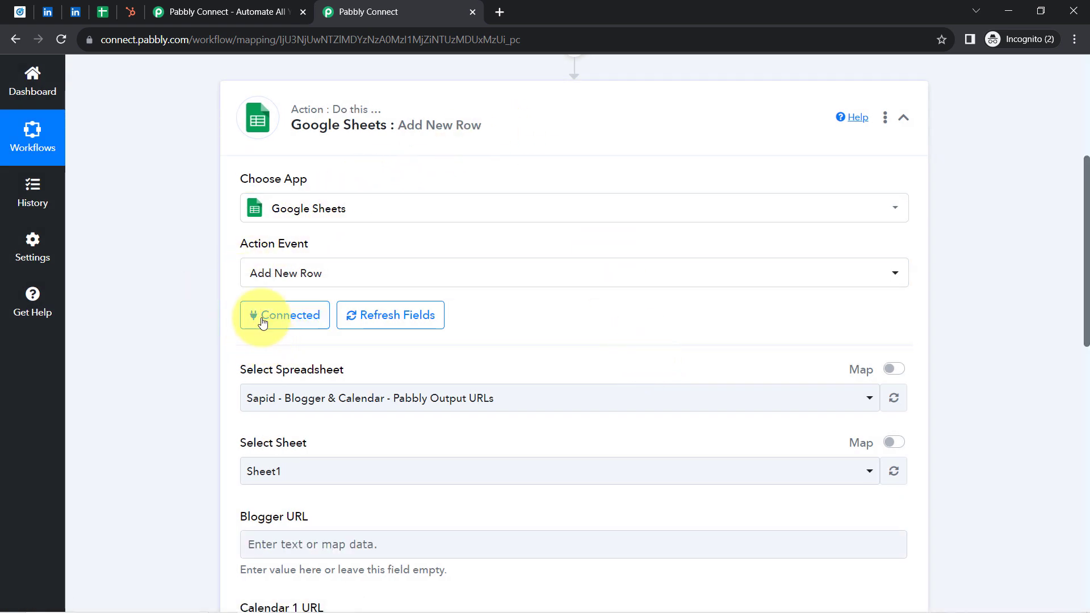
Step: Check the lead spreadsheet's title in Google Sheets and select Leads (via LinkedIn Lead Form) as the action's spreadsheet
{"action": "left_click_drag", "start_coordinate": [256, 370], "coordinate": [301, 372]}
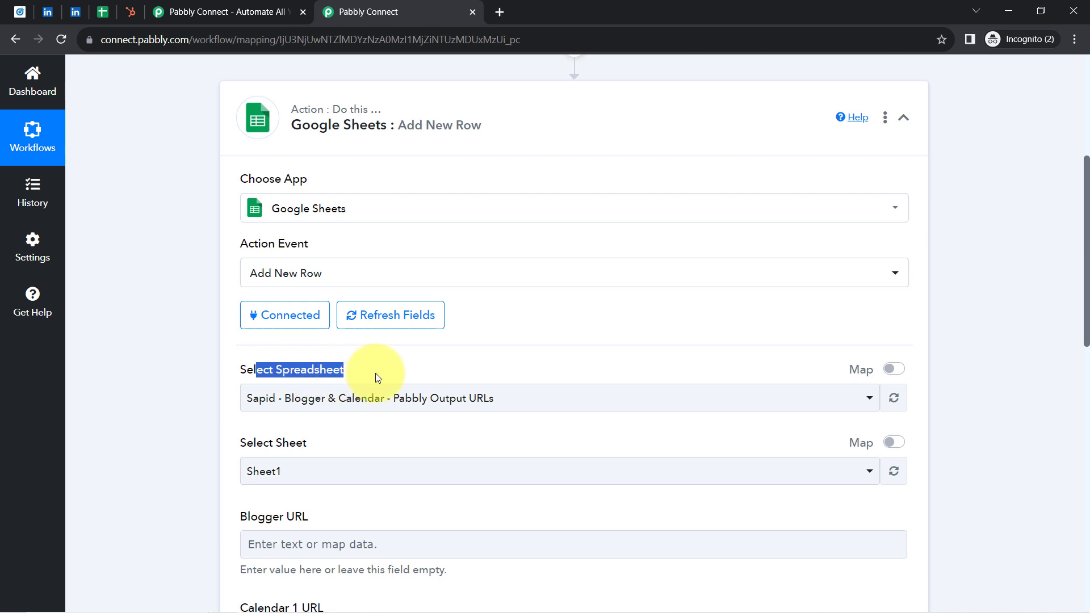
{"action": "left_click_drag", "start_coordinate": [1086, 260], "coordinate": [1066, 315]}
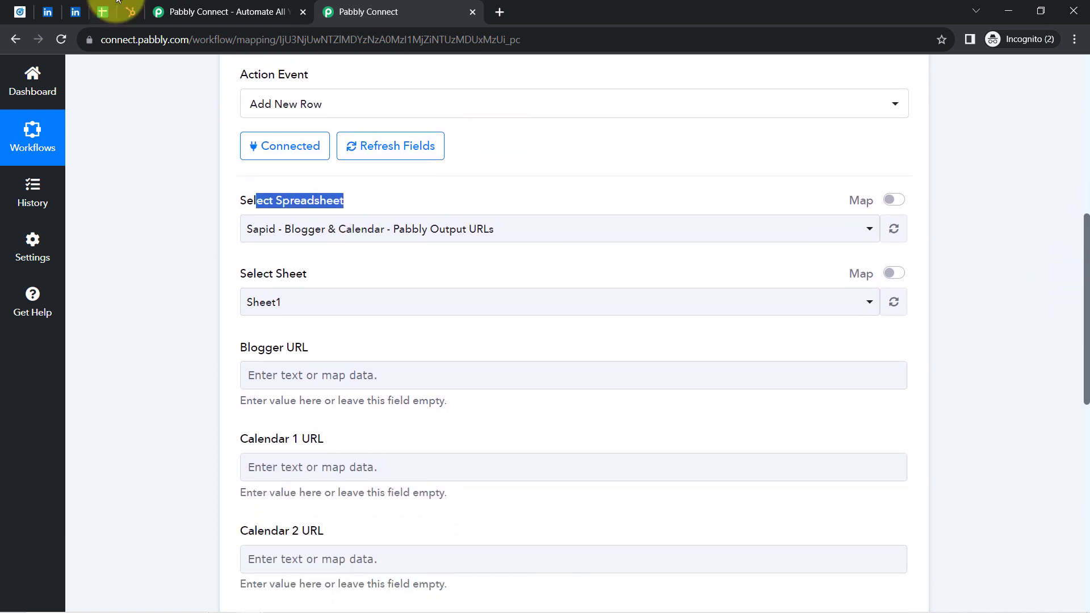
{"action": "left_click", "coordinate": [290, 232]}
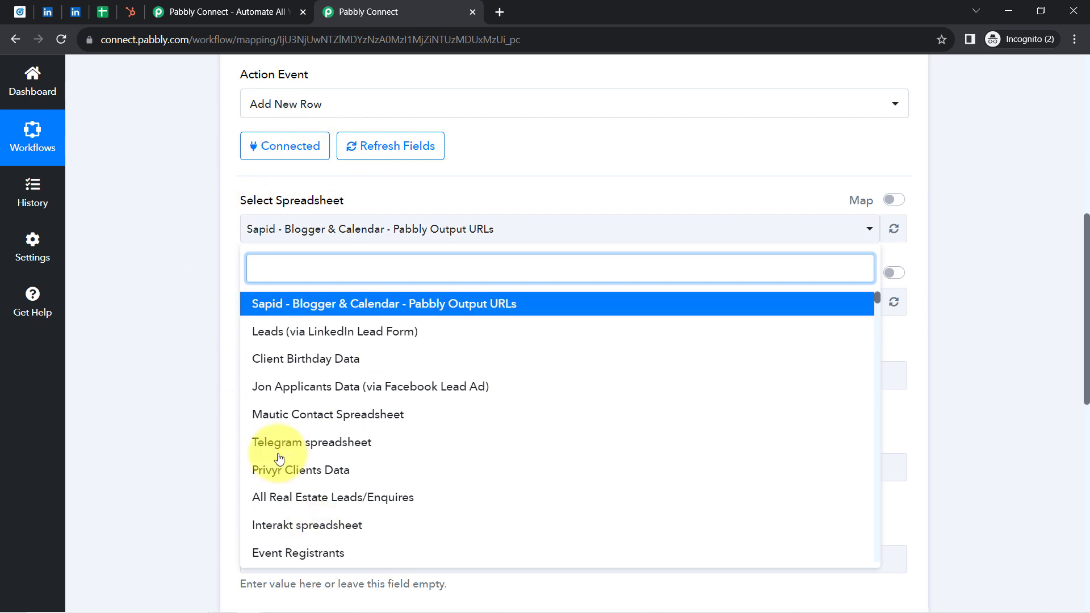
{"action": "left_click", "coordinate": [97, 17]}
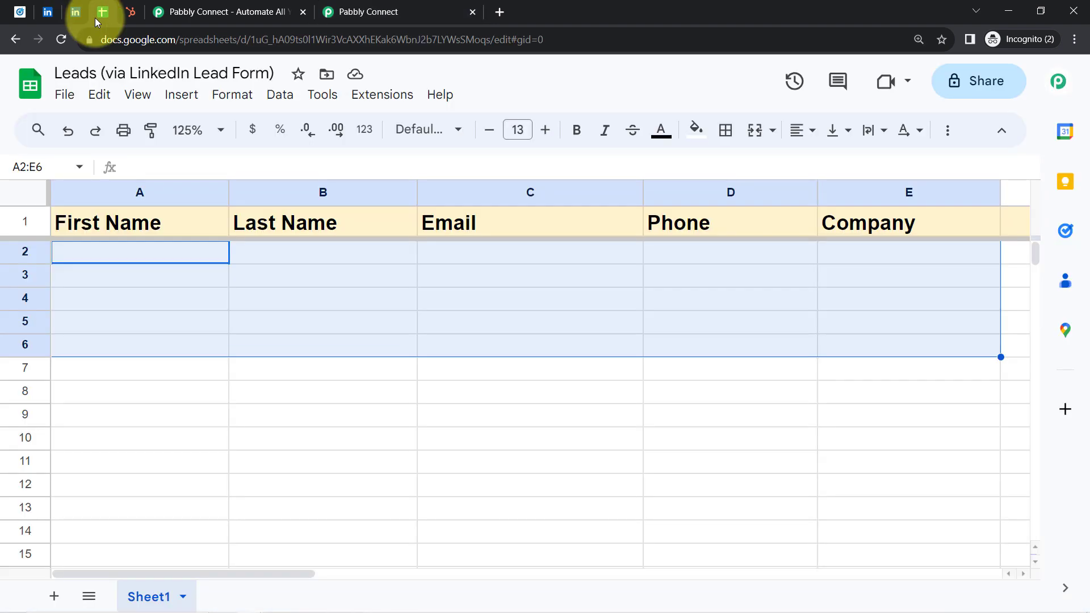
{"action": "left_click", "coordinate": [363, 12]}
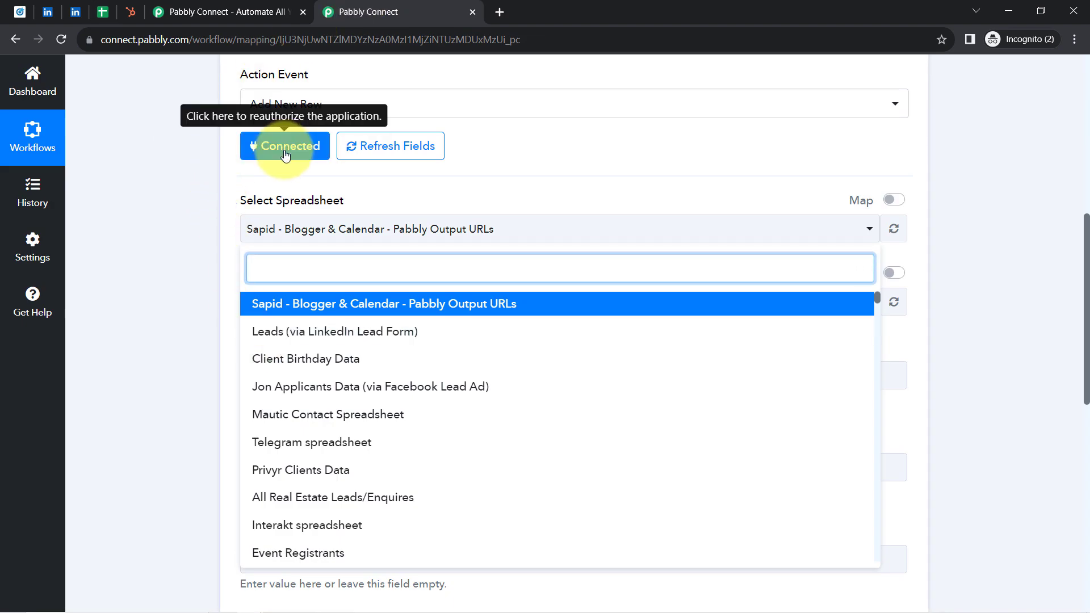
{"action": "left_click", "coordinate": [102, 13]}
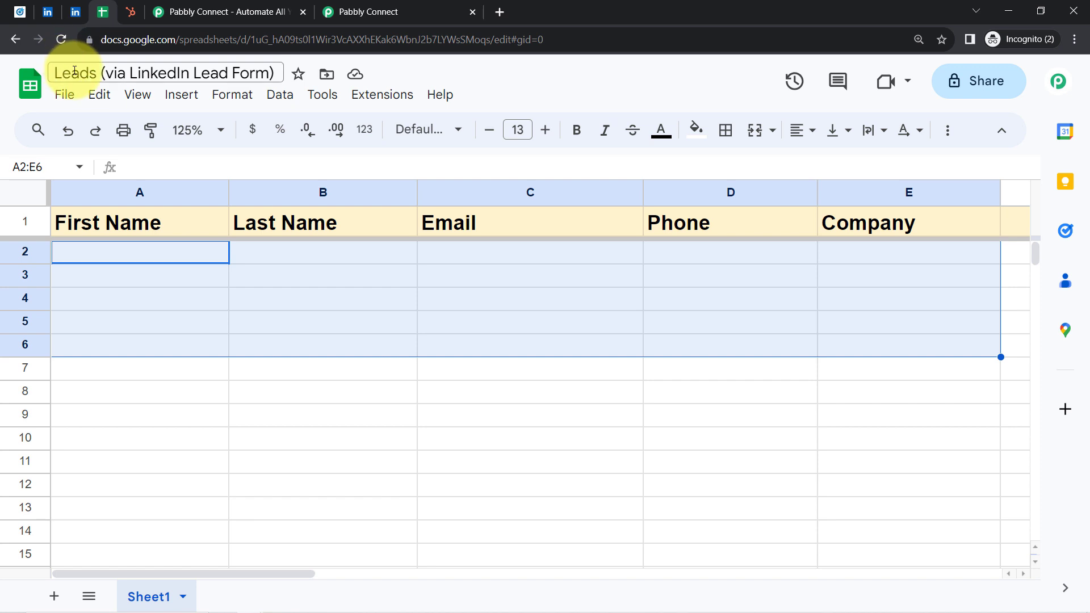
{"action": "left_click_drag", "start_coordinate": [74, 70], "coordinate": [241, 77]}
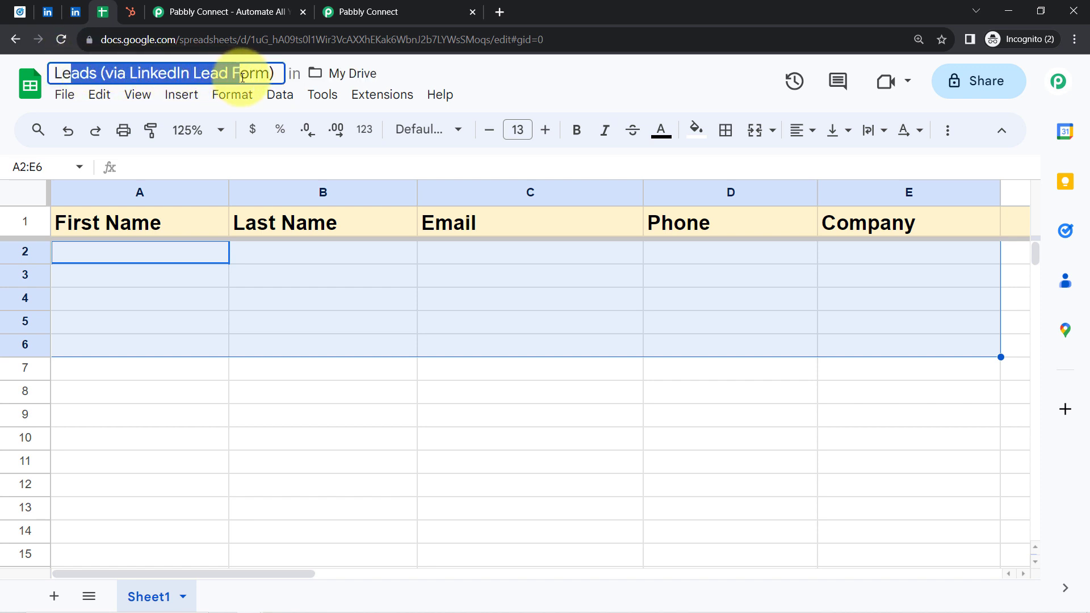
{"action": "left_click", "coordinate": [363, 12]}
{"action": "left_click", "coordinate": [259, 332]}
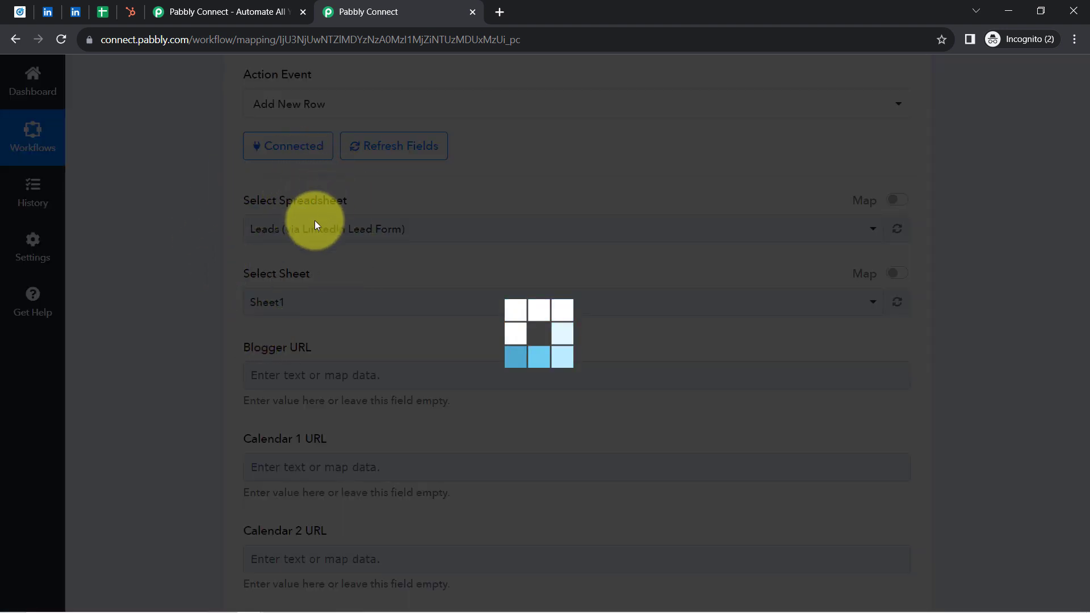
Step: Review the First Name, Last Name, Email, Phone and Company columns in the lead spreadsheet, and return to the Pabbly Connect workflow
{"action": "left_click", "coordinate": [103, 13]}
{"action": "left_click", "coordinate": [104, 194]}
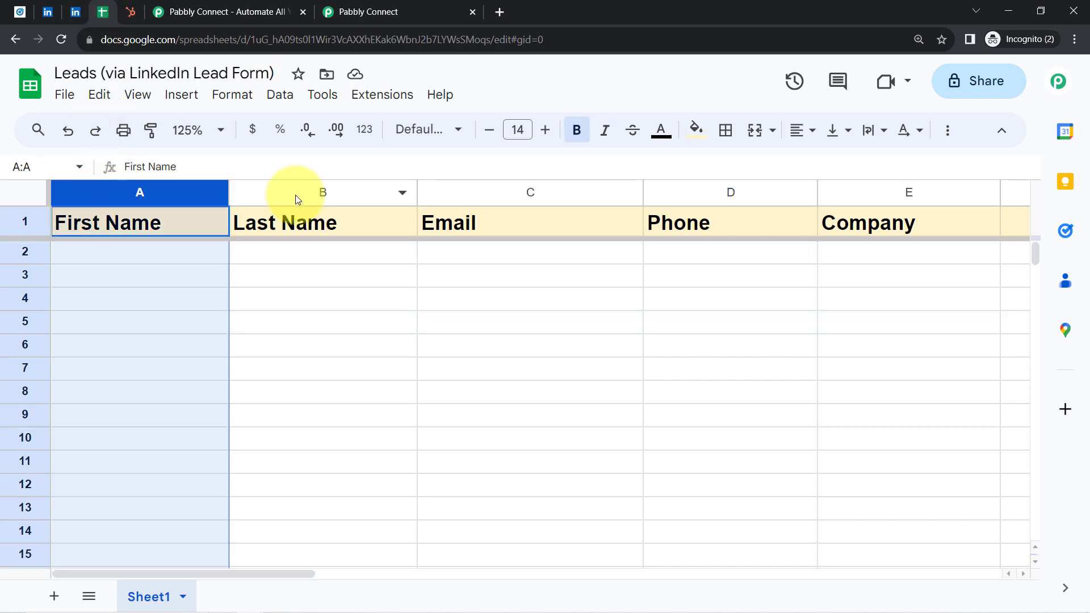
{"action": "left_click", "coordinate": [363, 194]}
{"action": "left_click", "coordinate": [457, 195]}
{"action": "left_click", "coordinate": [730, 192]}
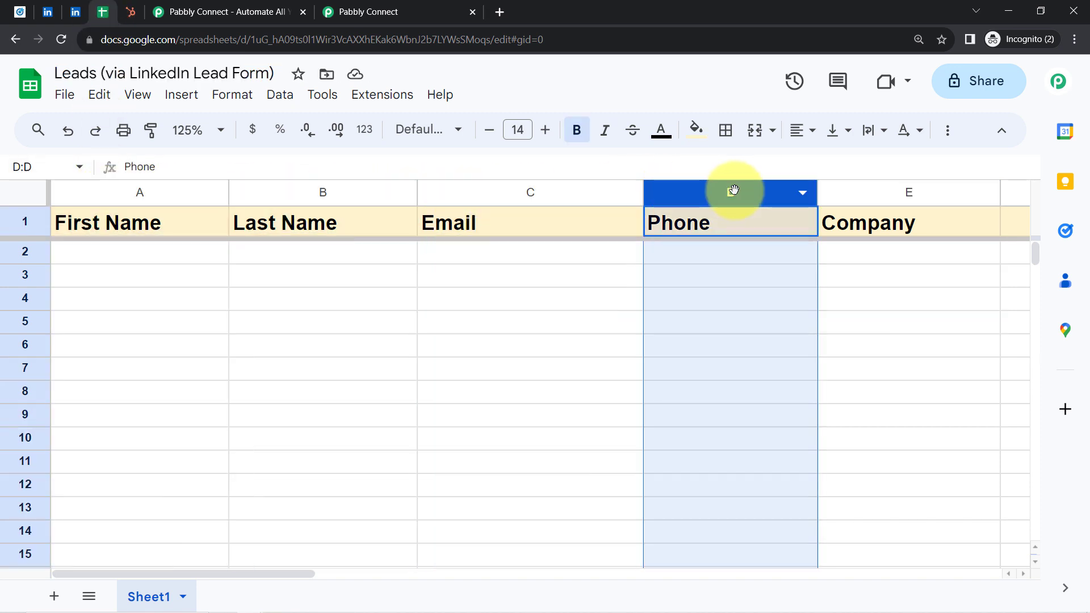
{"action": "left_click", "coordinate": [856, 192]}
{"action": "left_click", "coordinate": [315, 6]}
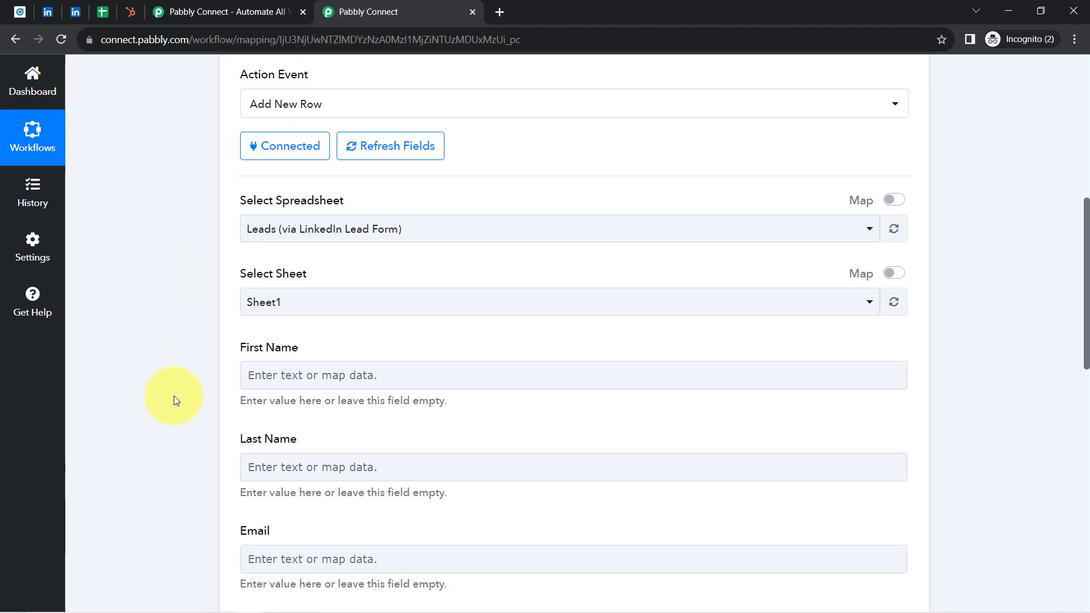
Step: Compare the lead spreadsheet's tab name and column headings with the selected sheet and fields in the Google Sheets action
{"action": "left_click", "coordinate": [103, 13]}
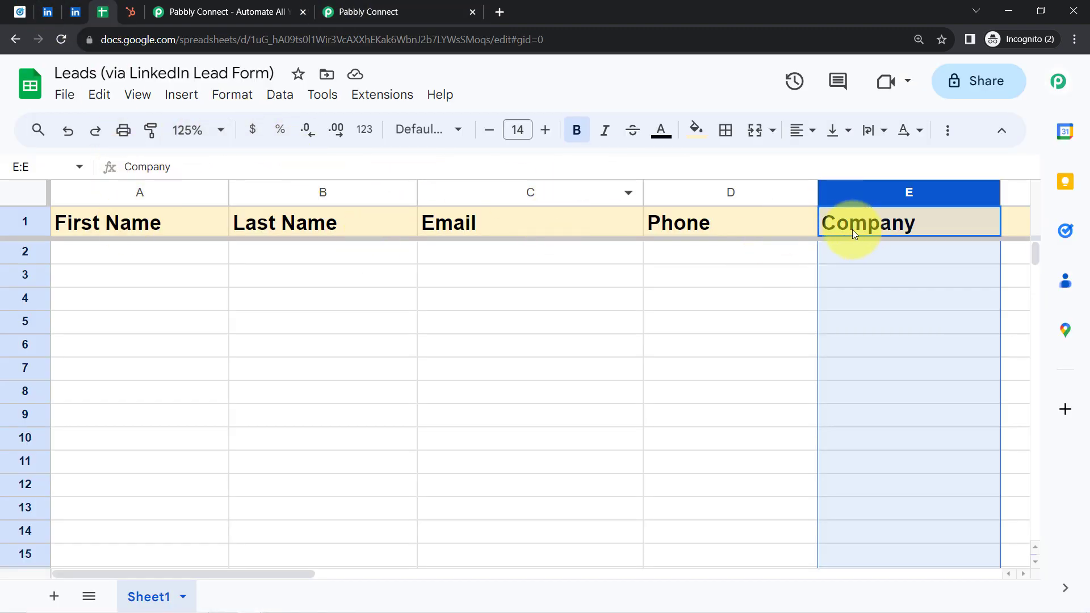
{"action": "left_click", "coordinate": [321, 6]}
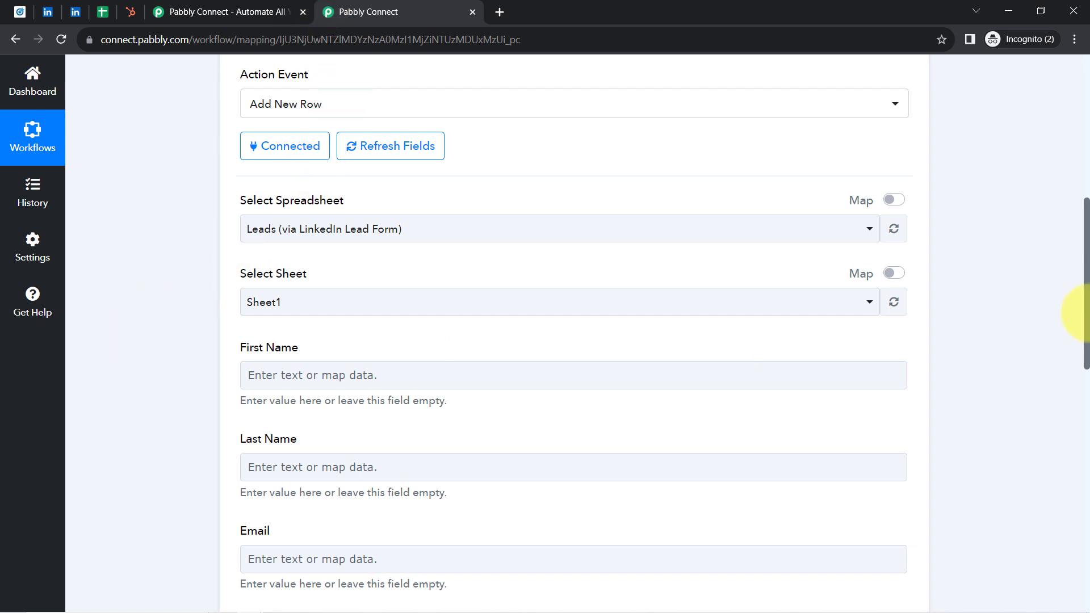
{"action": "left_click_drag", "start_coordinate": [1087, 282], "coordinate": [1063, 290]}
{"action": "triple_click", "coordinate": [273, 245]}
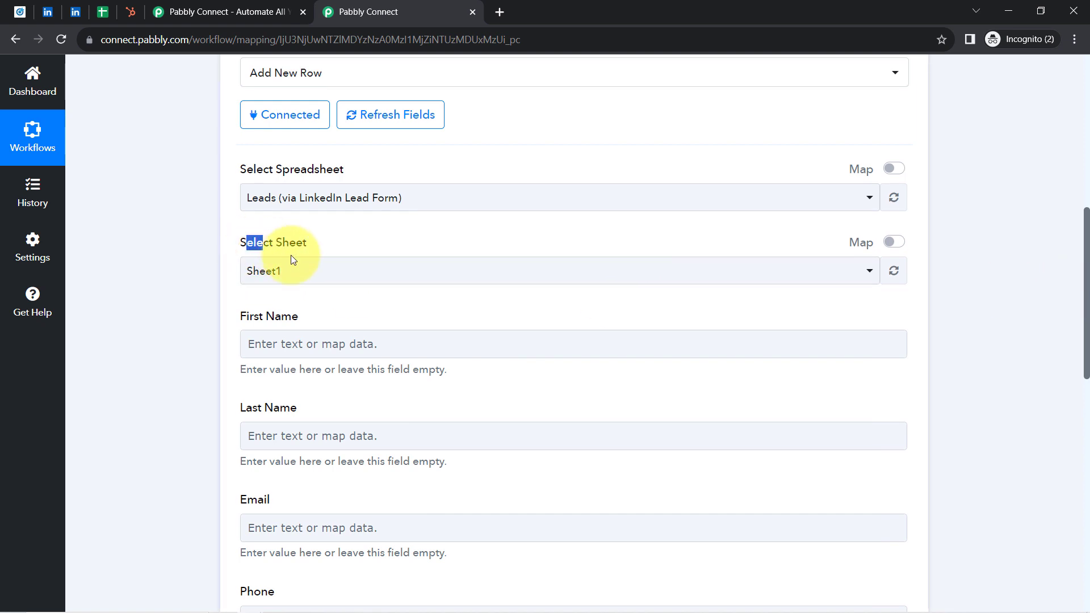
{"action": "left_click", "coordinate": [102, 12]}
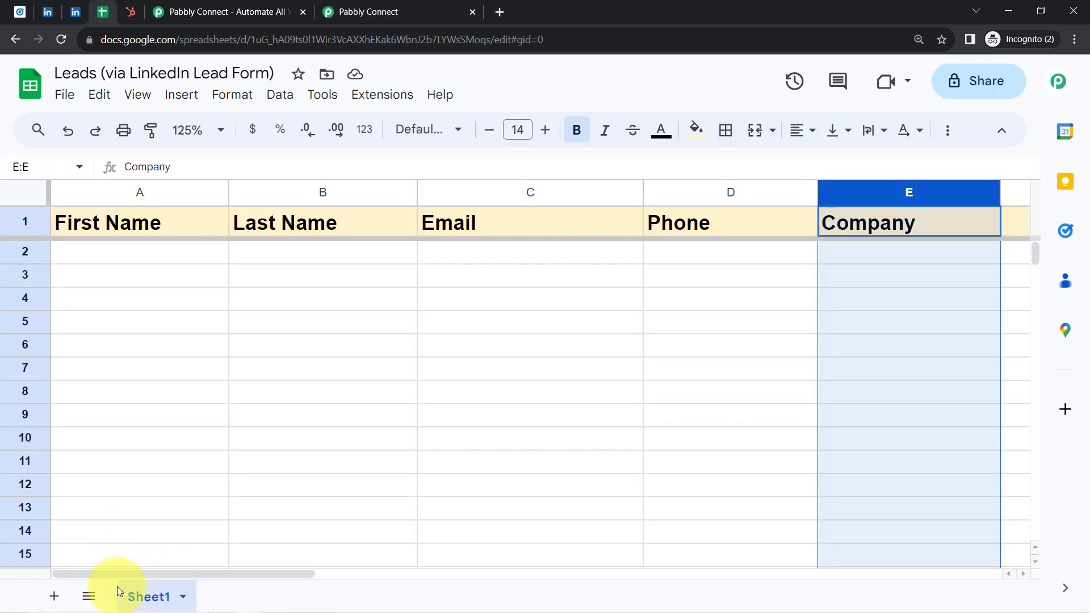
{"action": "left_click", "coordinate": [422, 8]}
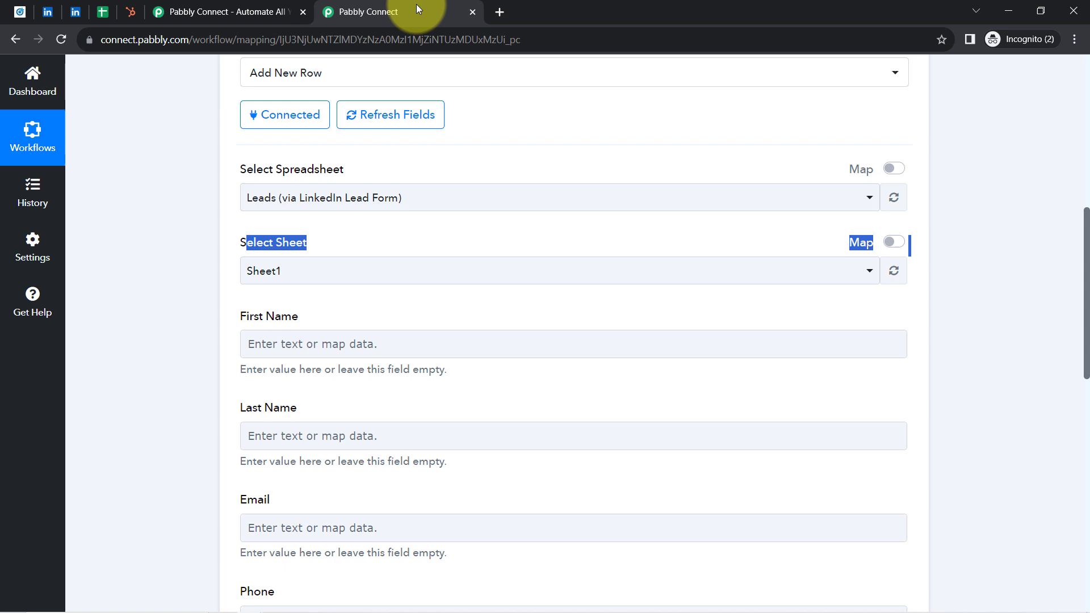
{"action": "left_click", "coordinate": [267, 278]}
{"action": "left_click", "coordinate": [216, 295]}
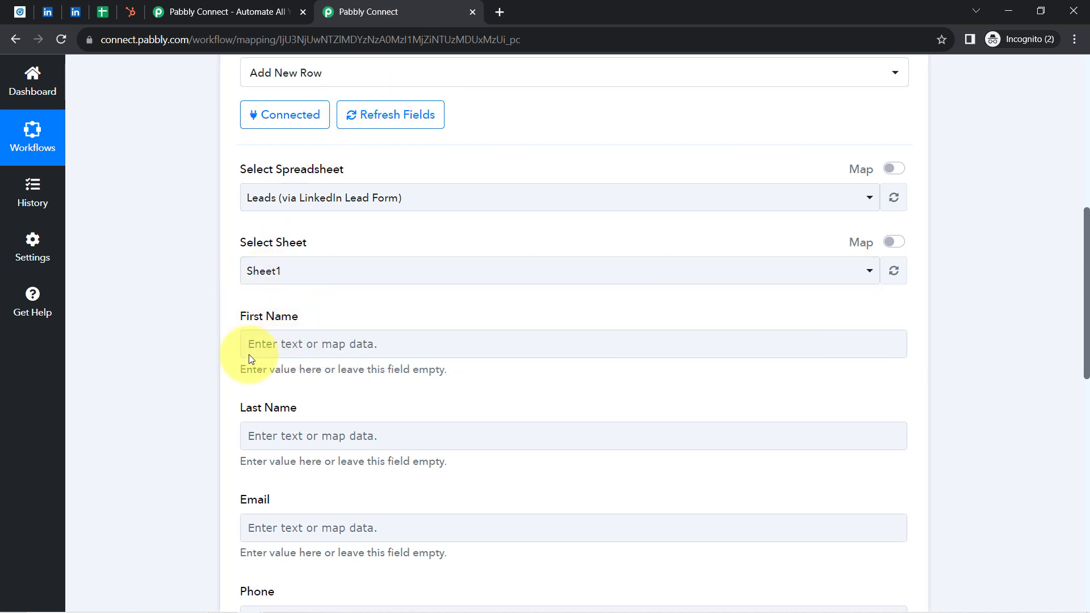
{"action": "left_click", "coordinate": [286, 528]}
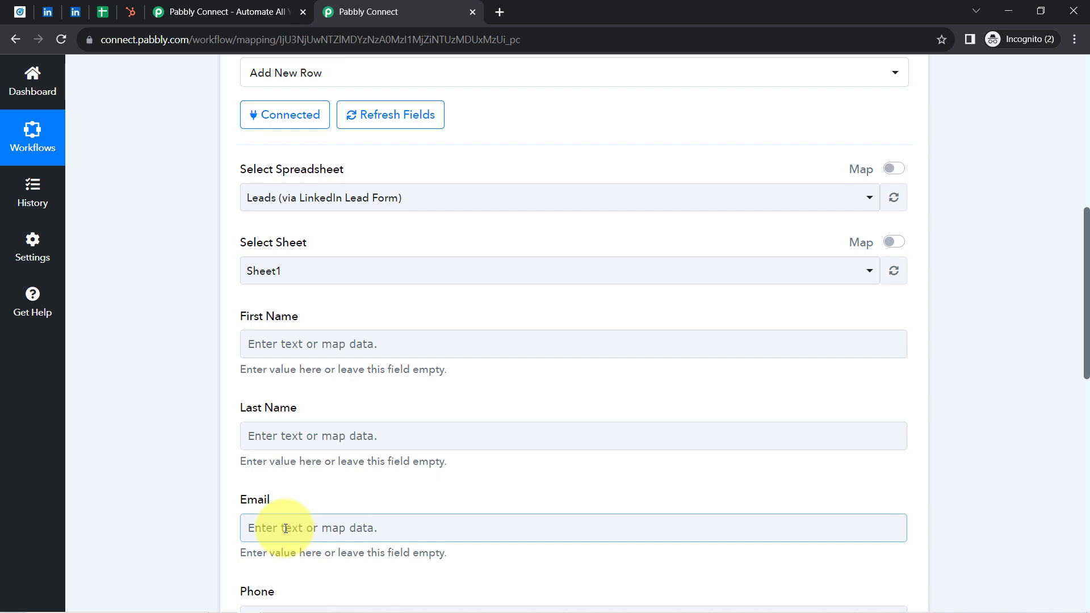
{"action": "left_click", "coordinate": [102, 11]}
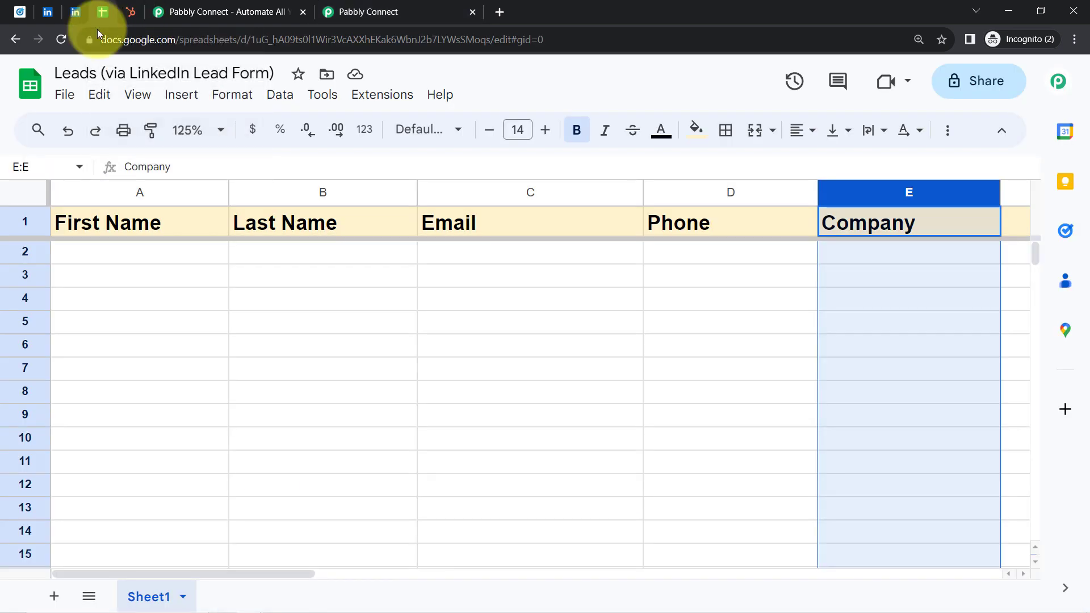
{"action": "left_click", "coordinate": [406, 7]}
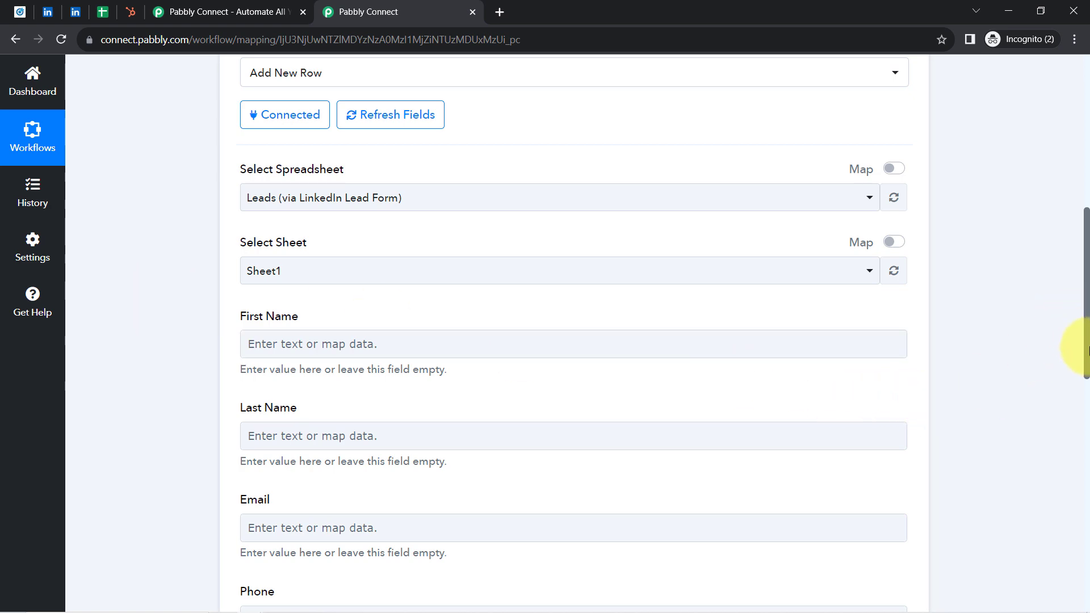
Step: Review the lead details in the LinkedIn Lead Gen Forms trigger's received response and return to the Google Sheets action's fields
{"action": "left_click_drag", "start_coordinate": [1087, 349], "coordinate": [1067, 234]}
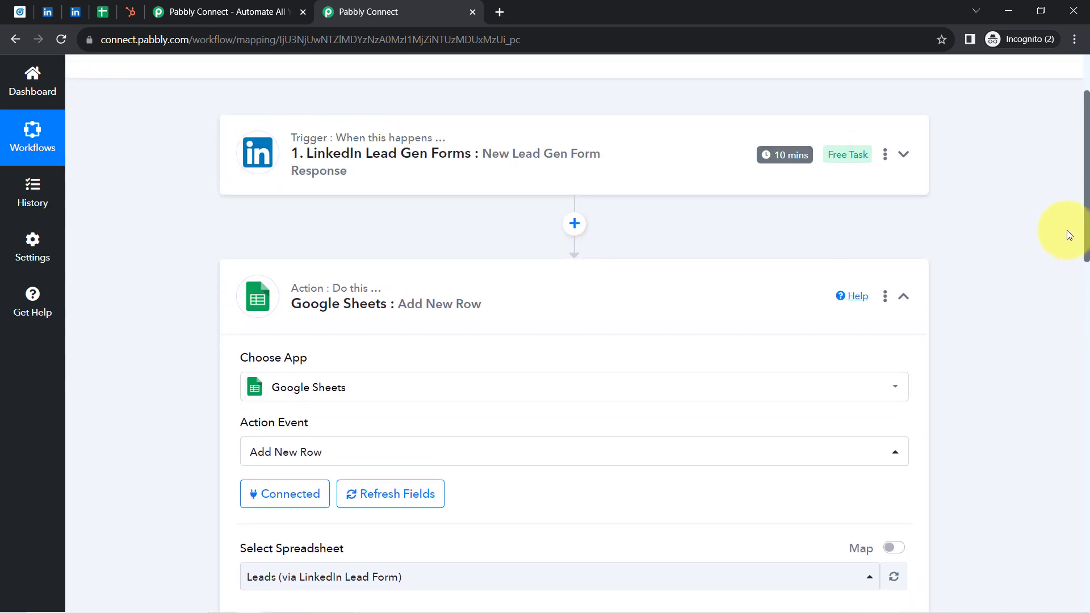
{"action": "left_click", "coordinate": [471, 165]}
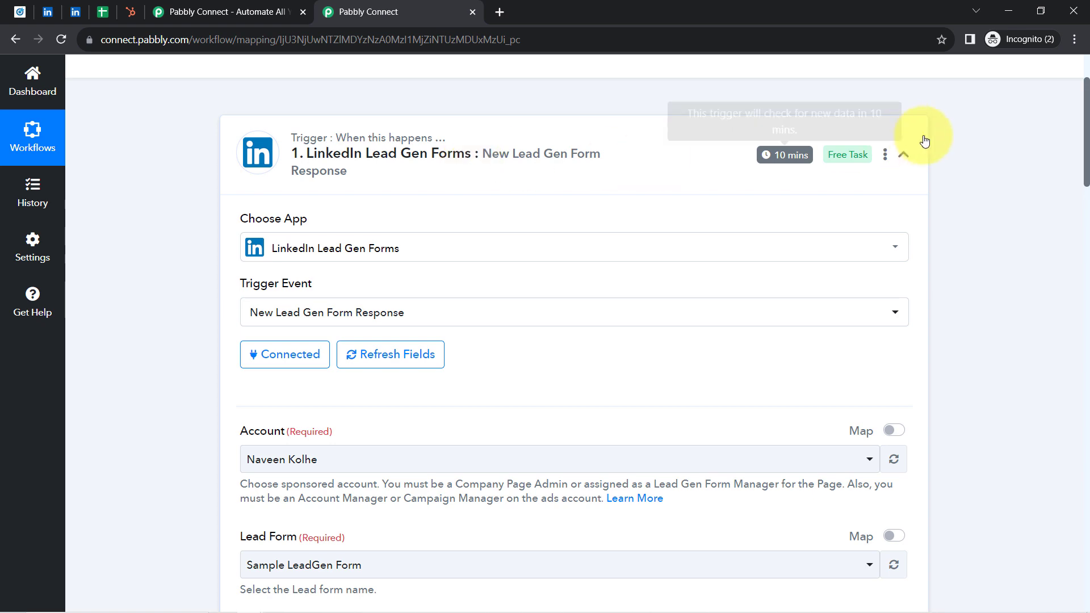
{"action": "left_click_drag", "start_coordinate": [1087, 131], "coordinate": [1086, 274]}
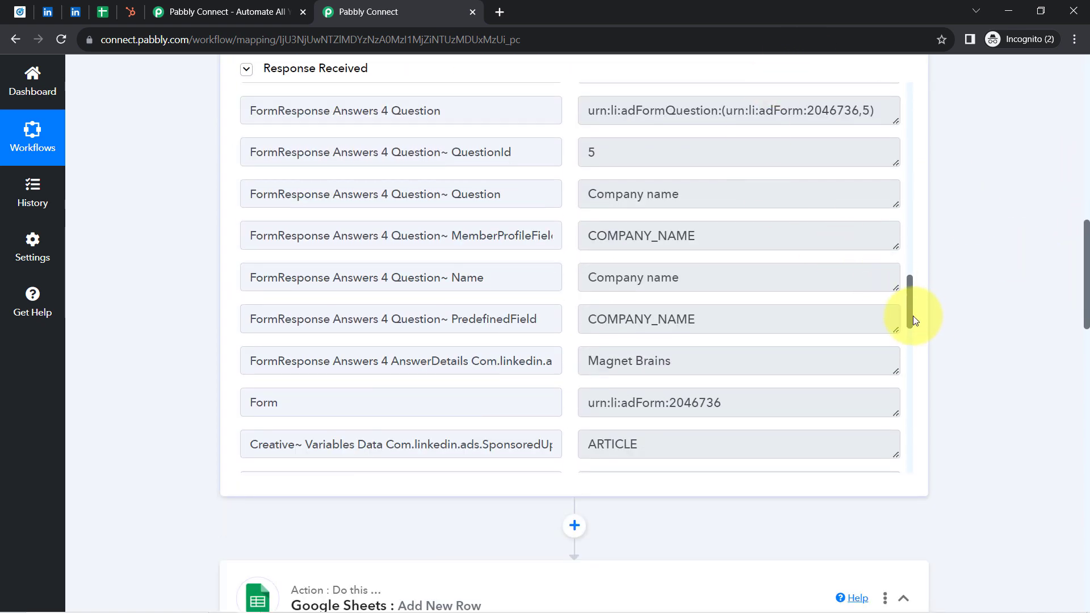
{"action": "left_click_drag", "start_coordinate": [912, 316], "coordinate": [895, 211]}
{"action": "double_click", "coordinate": [682, 243]}
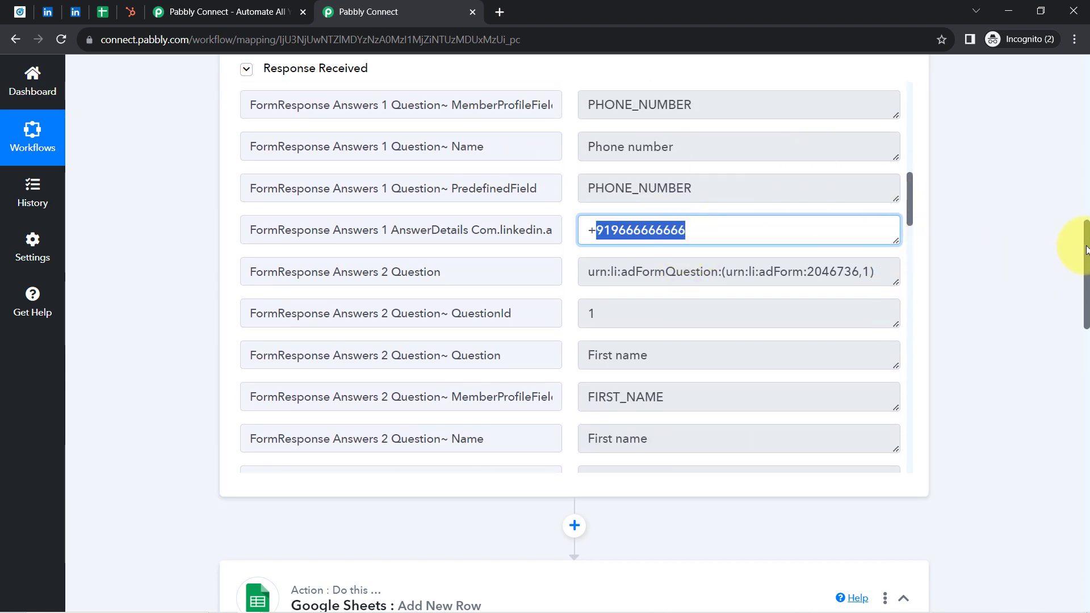
{"action": "left_click_drag", "start_coordinate": [1085, 253], "coordinate": [1078, 397]}
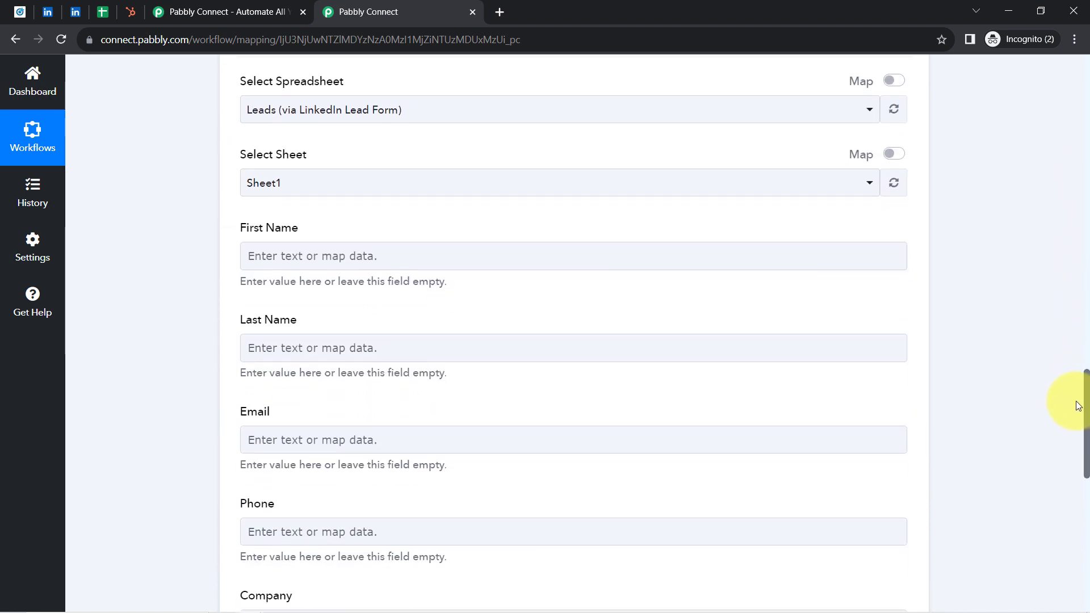
Step: Map the Google Sheets action's First Name field to Question Answers First Name from the LinkedIn Lead Gen Forms response
{"action": "left_click", "coordinate": [265, 227]}
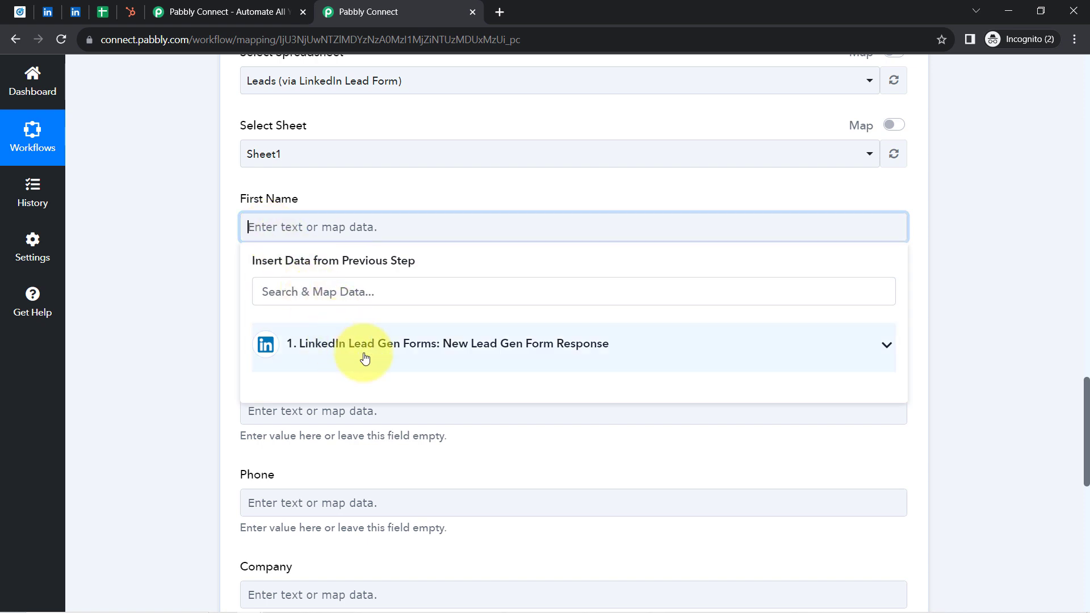
{"action": "left_click", "coordinate": [338, 356]}
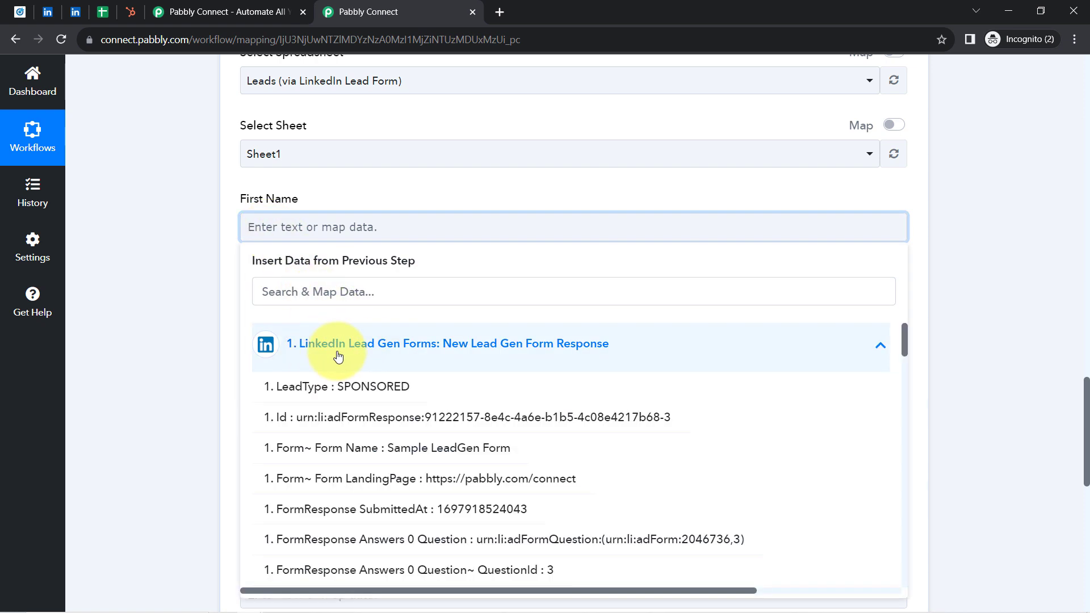
{"action": "left_click", "coordinate": [320, 295]}
{"action": "type", "text": "first"}
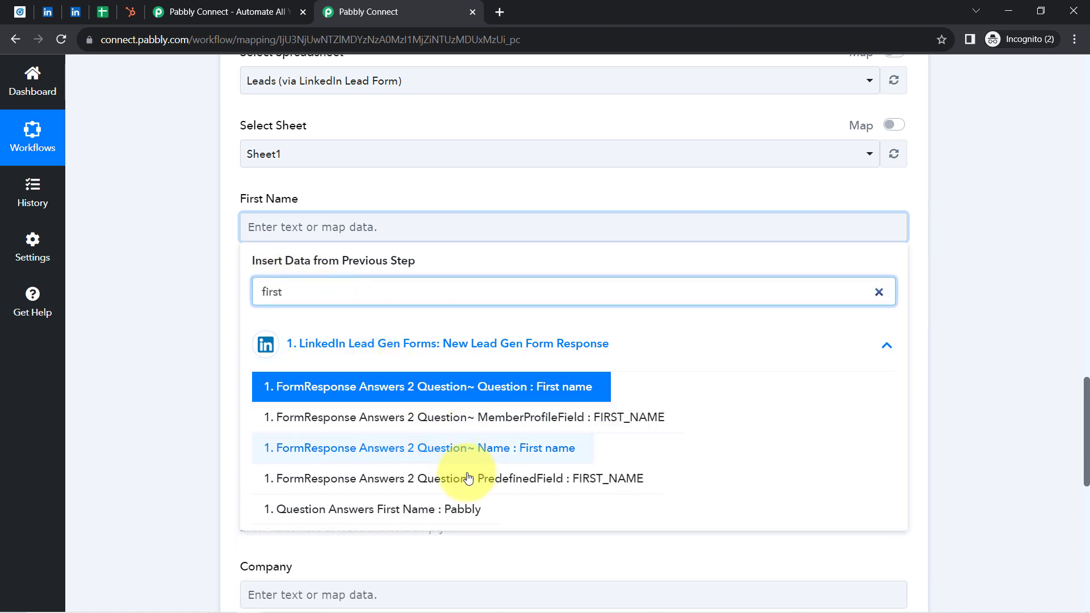
{"action": "left_click", "coordinate": [413, 515]}
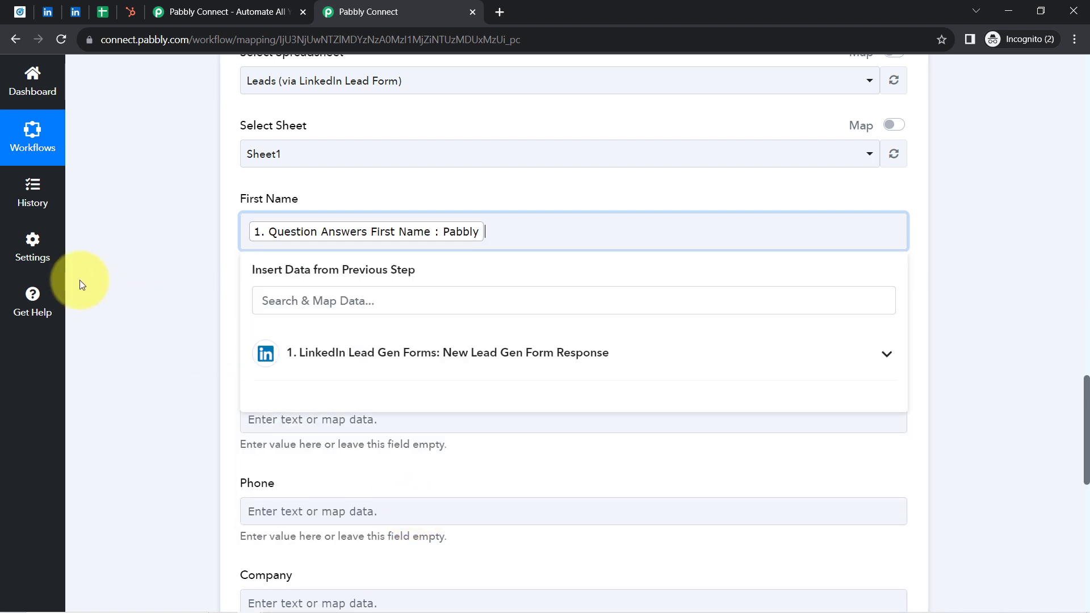
{"action": "left_click", "coordinate": [198, 281]}
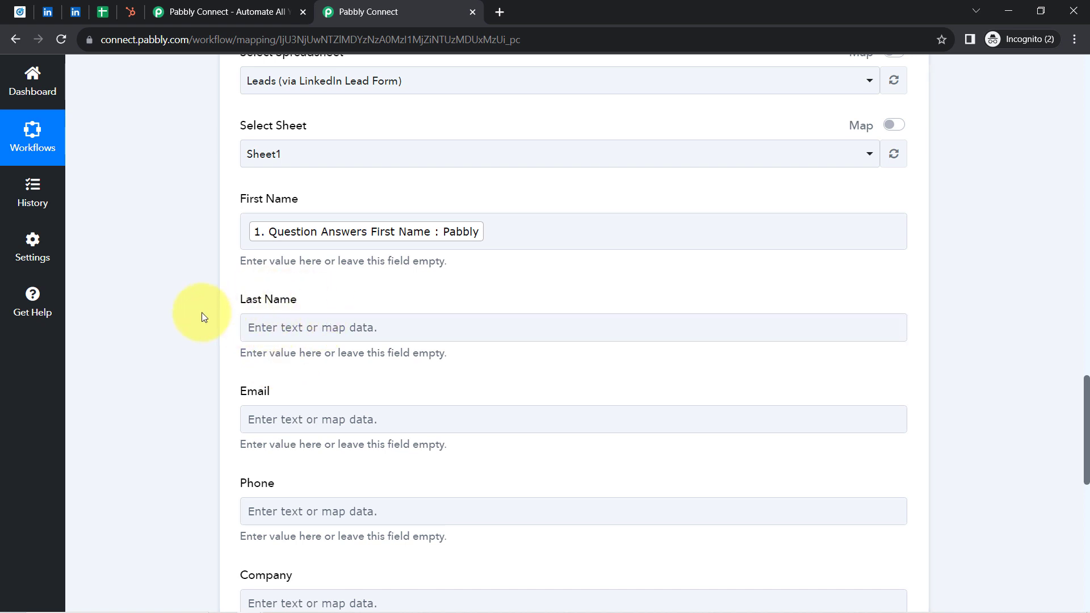
Step: Map the Last Name field to Question Answers Last Name from the LinkedIn response, searching the data for "subs"
{"action": "scroll", "coordinate": [202, 312], "scroll_direction": "down", "scroll_amount": 3}
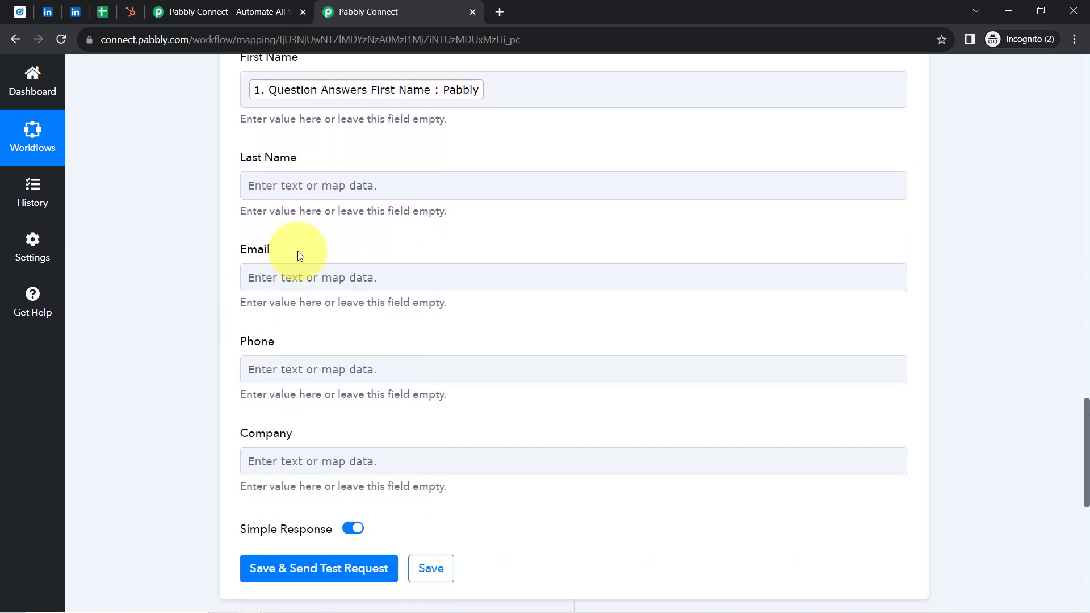
{"action": "left_click", "coordinate": [313, 184]}
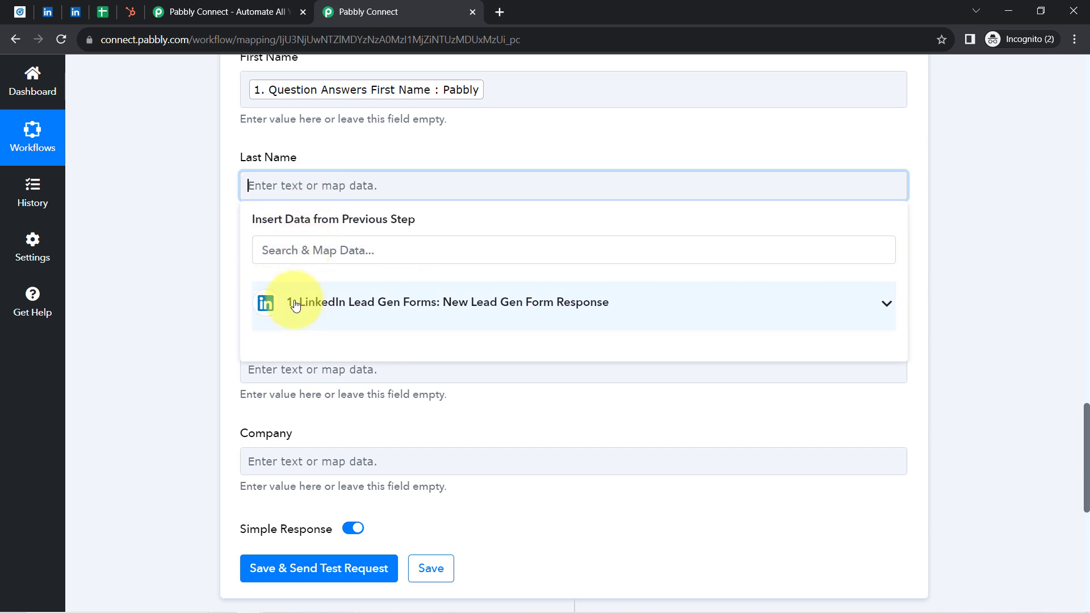
{"action": "left_click", "coordinate": [295, 304]}
{"action": "left_click", "coordinate": [280, 240]}
{"action": "type", "text": "subs"}
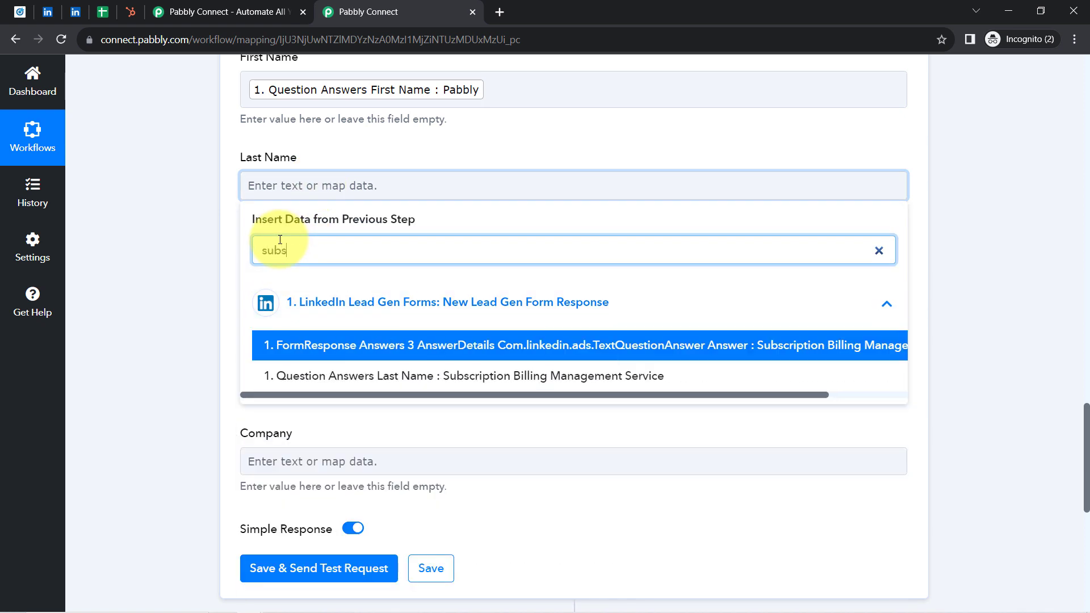
{"action": "left_click", "coordinate": [381, 376]}
{"action": "left_click", "coordinate": [207, 285]}
Step: Map the Email field to Question Answers Email Address from the LinkedIn response, searching the data for "@"
{"action": "left_click", "coordinate": [316, 286]}
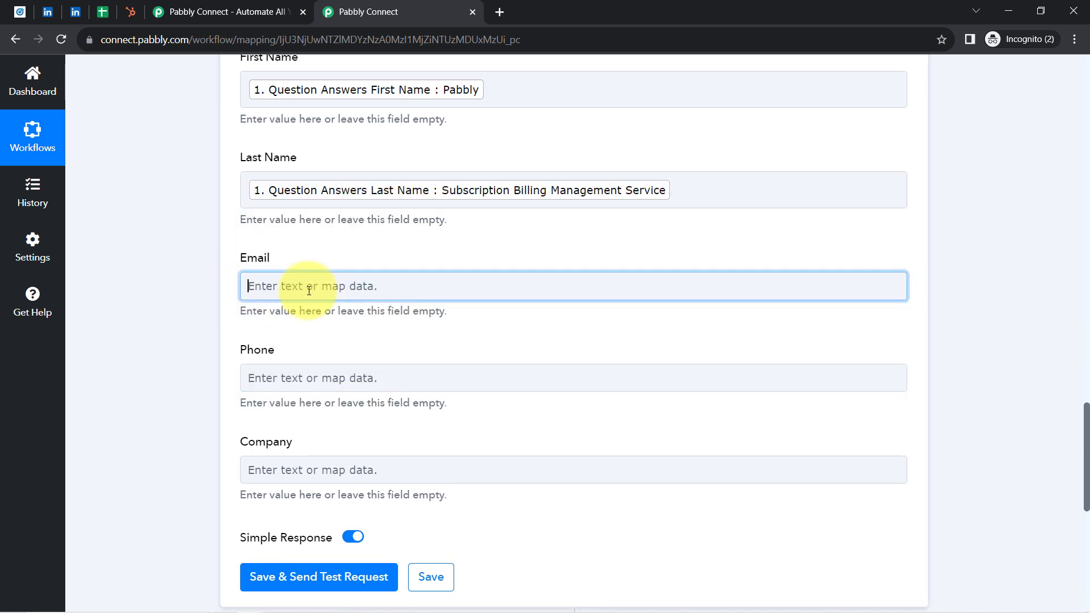
{"action": "left_click", "coordinate": [291, 352]}
{"action": "type", "text": "@"}
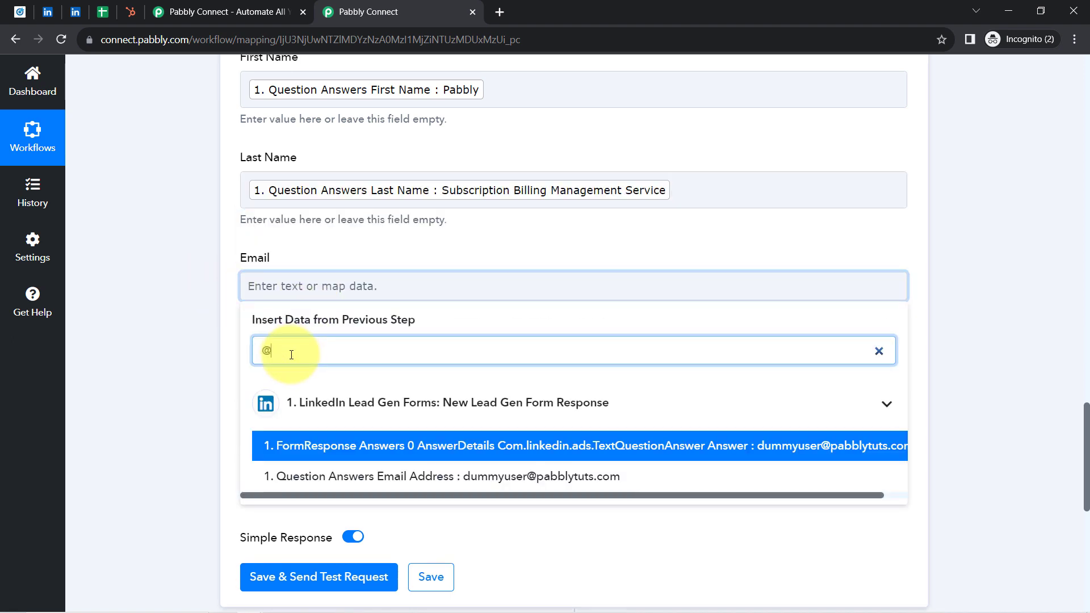
{"action": "left_click", "coordinate": [380, 469]}
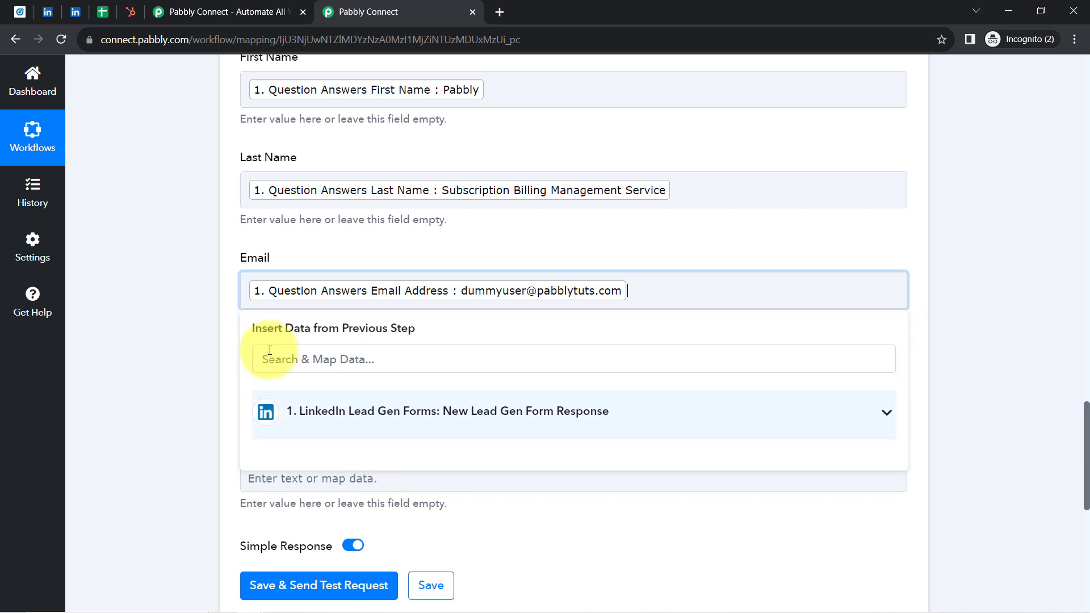
{"action": "left_click", "coordinate": [188, 327]}
Step: Map the Phone field to Question Answers Phone Number from the LinkedIn Lead Gen Forms response
{"action": "scroll", "coordinate": [185, 323], "scroll_direction": "down", "scroll_amount": 2}
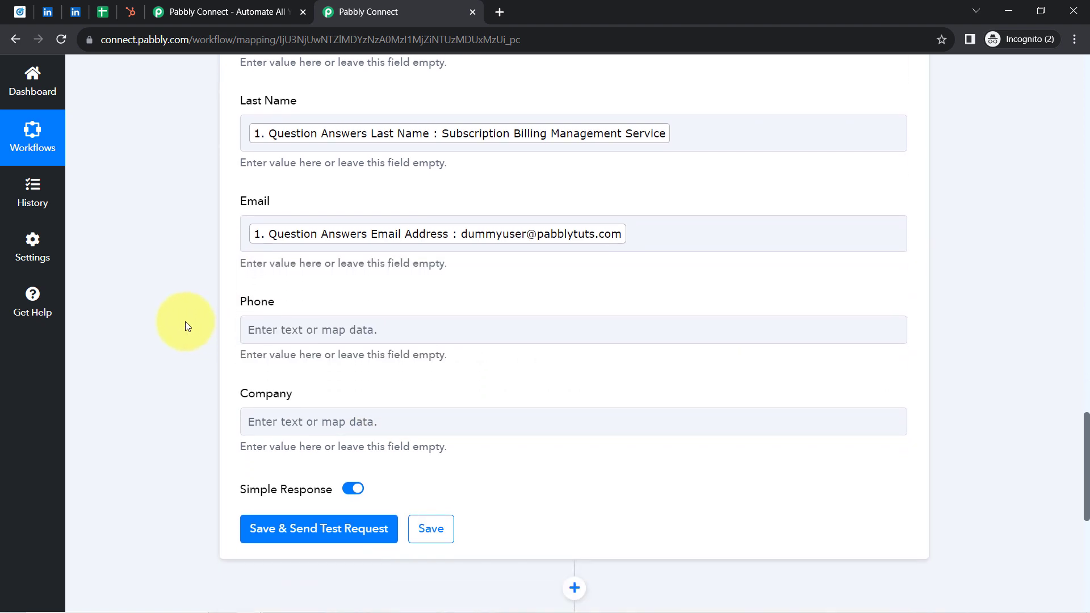
{"action": "left_click", "coordinate": [328, 274]}
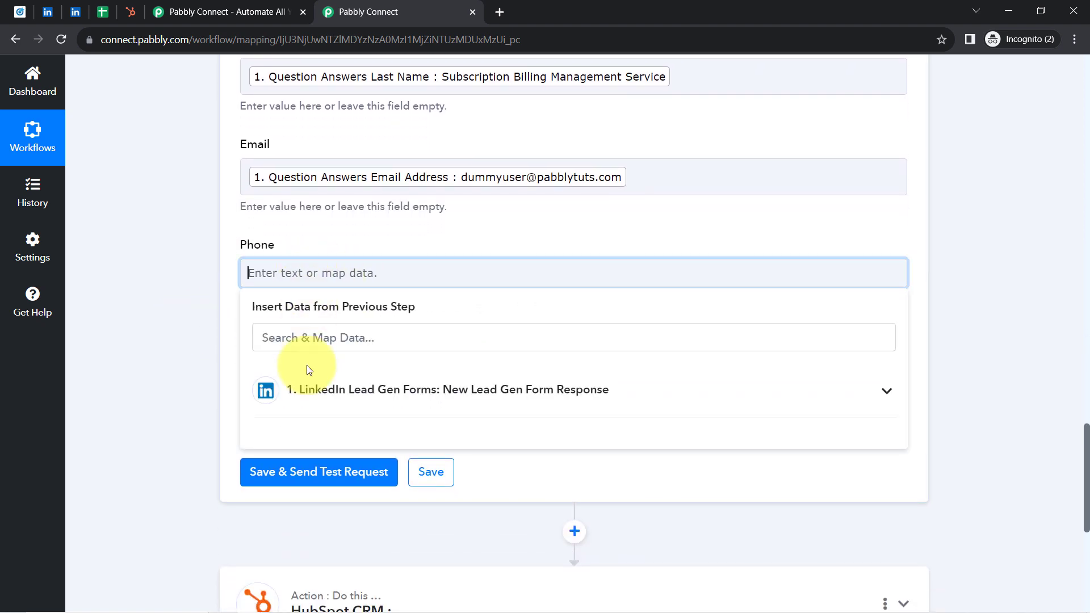
{"action": "left_click", "coordinate": [279, 338]}
{"action": "type", "text": "96"}
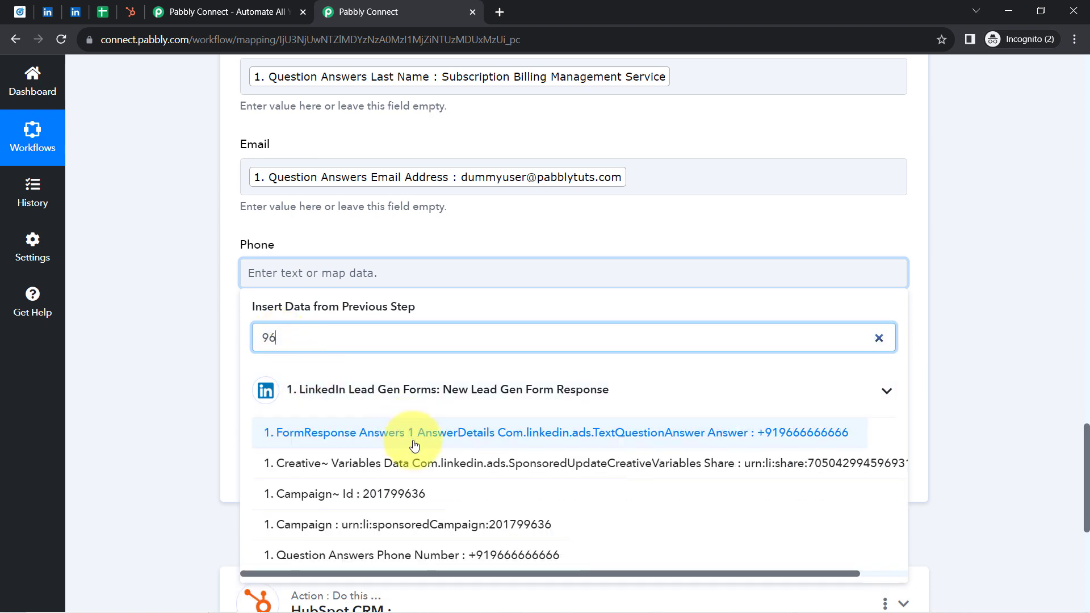
{"action": "left_click", "coordinate": [420, 555]}
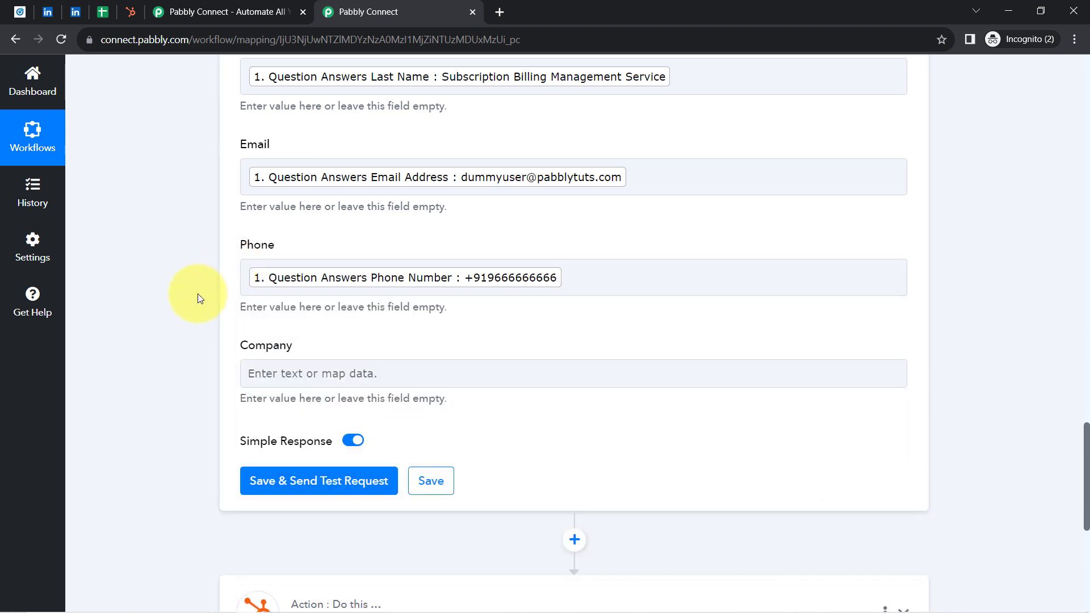
Step: Enter the trial text sdfdfgfg in Company, clear it, and map the field to the FormResponse Answers 4 TextQuestionAnswer answer from the LinkedIn response
{"action": "scroll", "coordinate": [200, 298], "scroll_direction": "down", "scroll_amount": 2}
{"action": "left_click", "coordinate": [272, 287]}
{"action": "type", "text": "sdfdfgfg"}
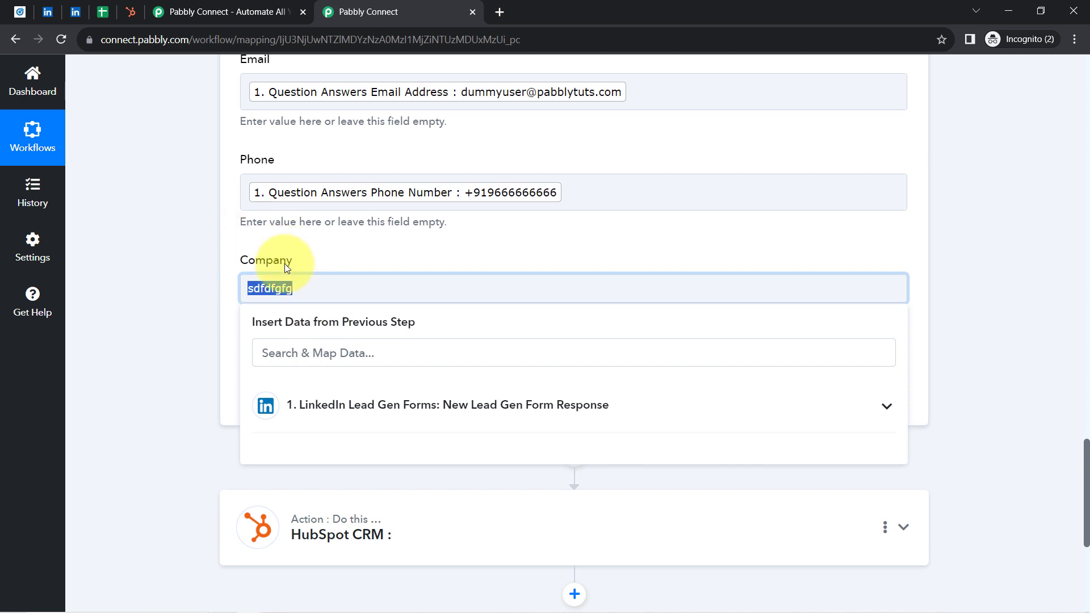
{"action": "key", "text": "BackSpace"}
{"action": "left_click", "coordinate": [357, 417]}
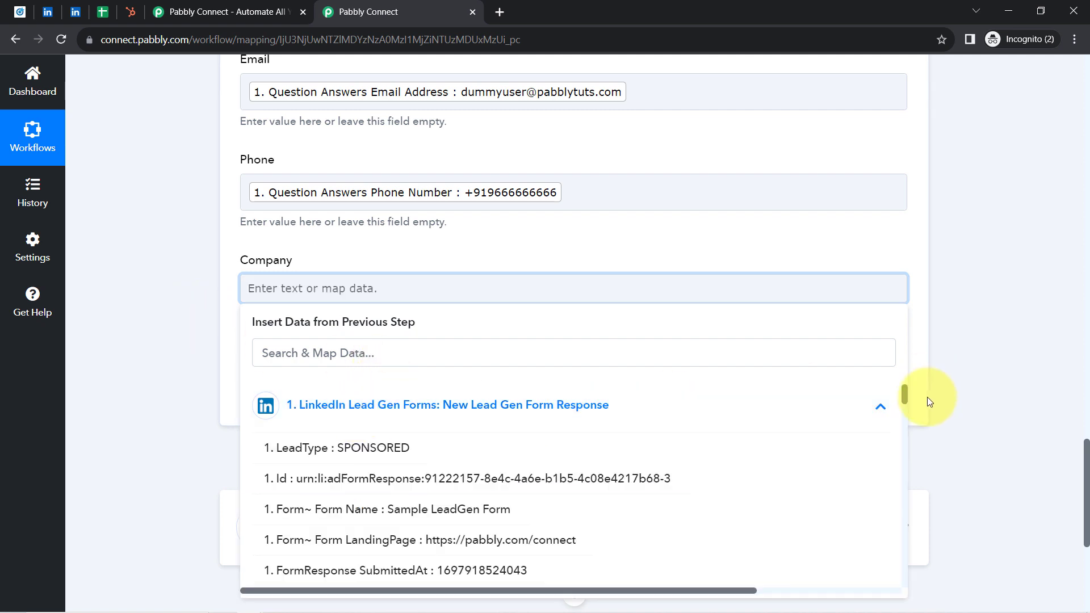
{"action": "left_click_drag", "start_coordinate": [905, 392], "coordinate": [901, 505]}
{"action": "left_click", "coordinate": [773, 513]}
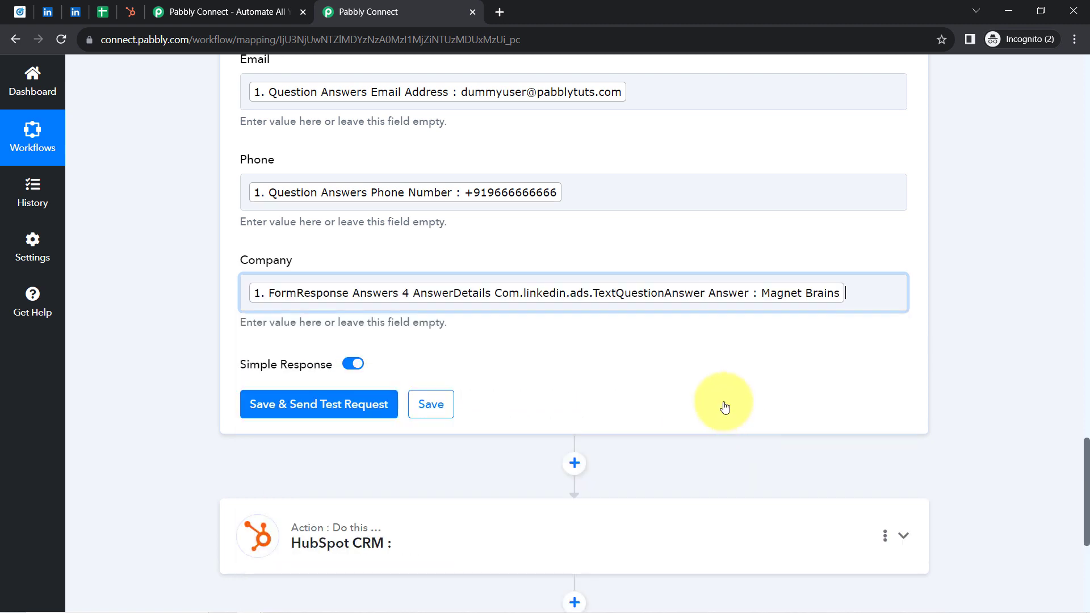
{"action": "left_click", "coordinate": [138, 304]}
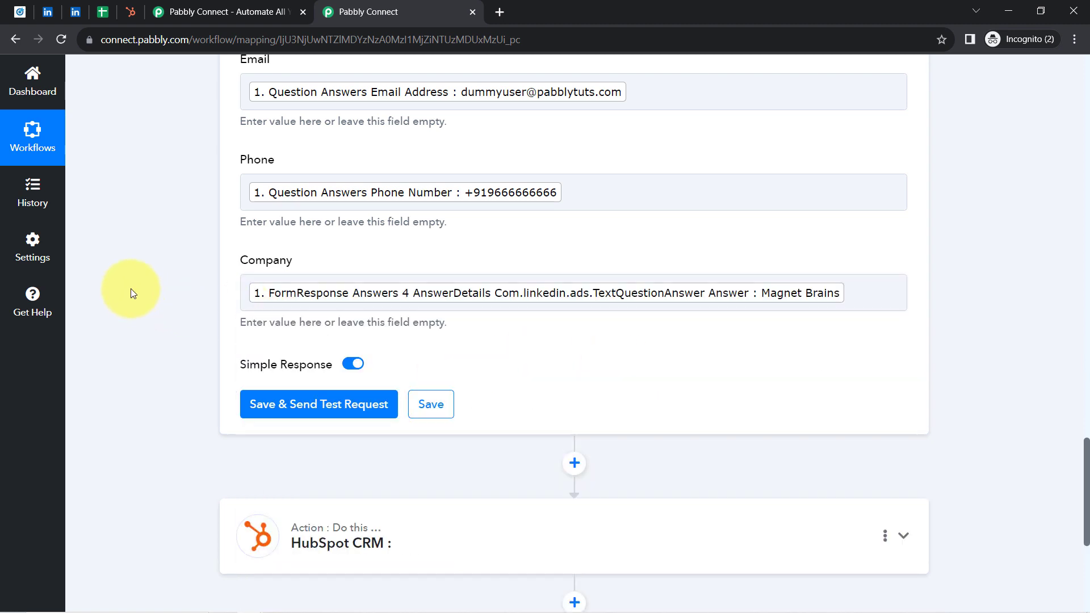
Step: Save the Google Sheets action and send a test request to add the sample lead as a row
{"action": "mouse_move", "coordinate": [1087, 501]}
{"action": "left_mouse_down"}
{"action": "mouse_move", "coordinate": [1087, 440]}
{"action": "mouse_move", "coordinate": [1086, 499]}
{"action": "left_mouse_up"}
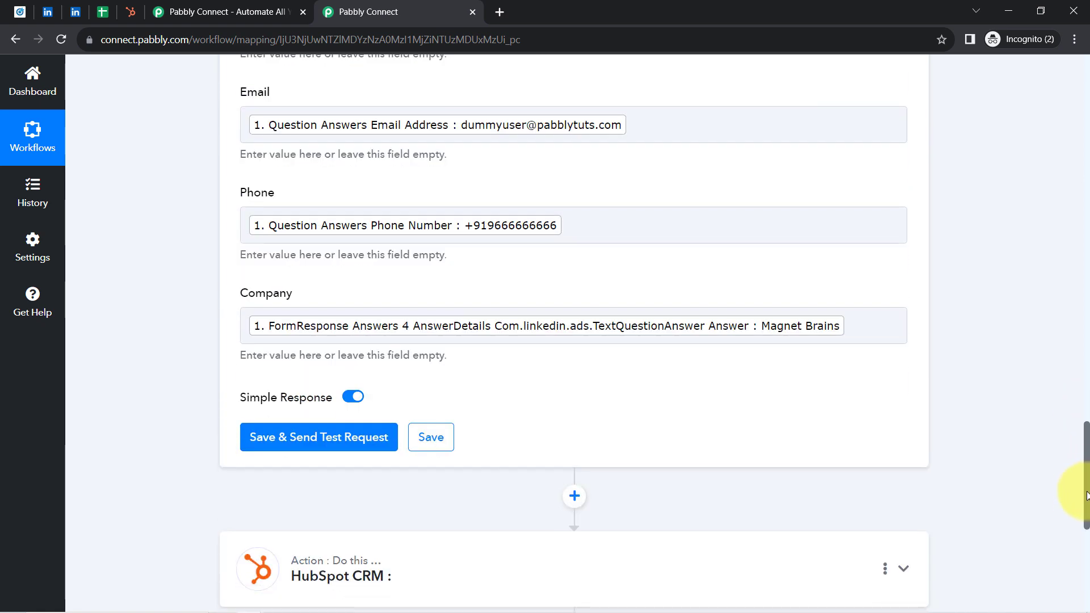
{"action": "left_click", "coordinate": [305, 443]}
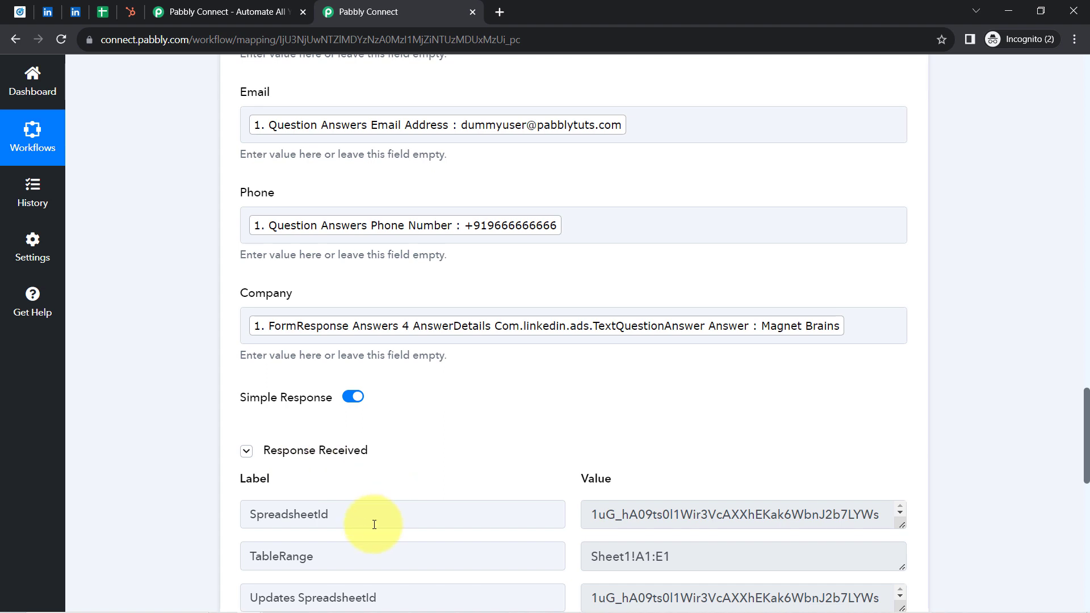
Step: In the Leads (via LinkedIn Lead Form) Google Sheet, remove the bold formatting and fill colour from row 2
{"action": "left_click", "coordinate": [108, 11]}
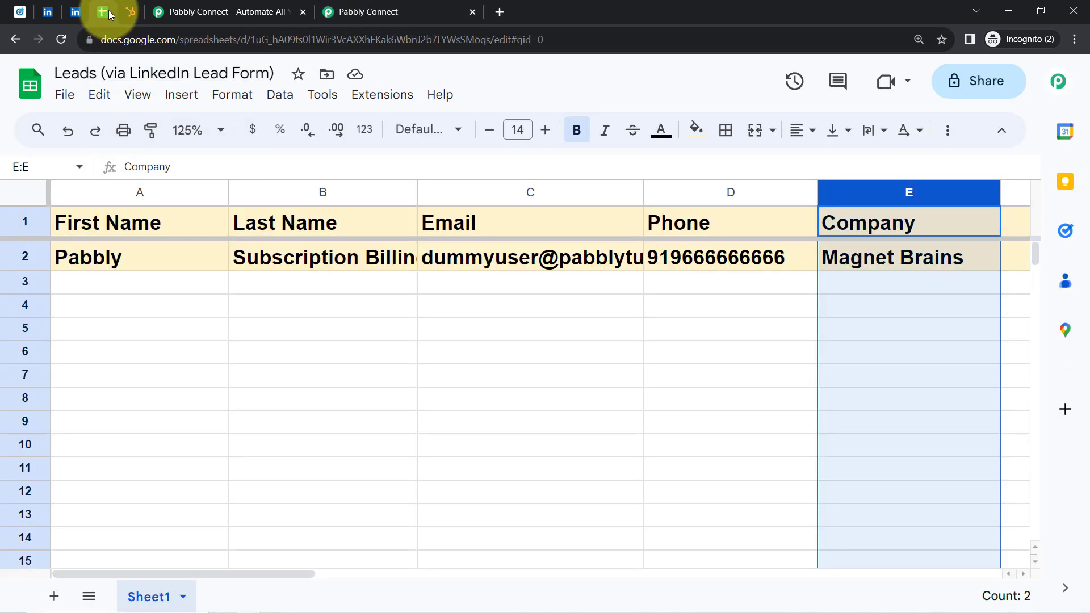
{"action": "left_click", "coordinate": [211, 294]}
{"action": "left_click", "coordinate": [22, 256]}
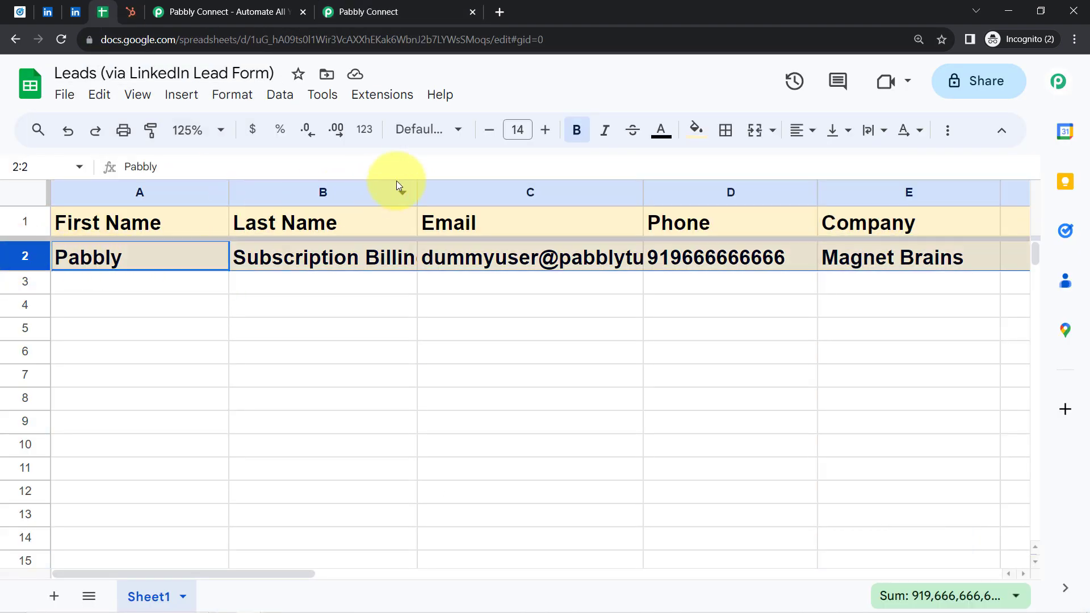
{"action": "left_click", "coordinate": [577, 132]}
{"action": "left_click", "coordinate": [696, 129]}
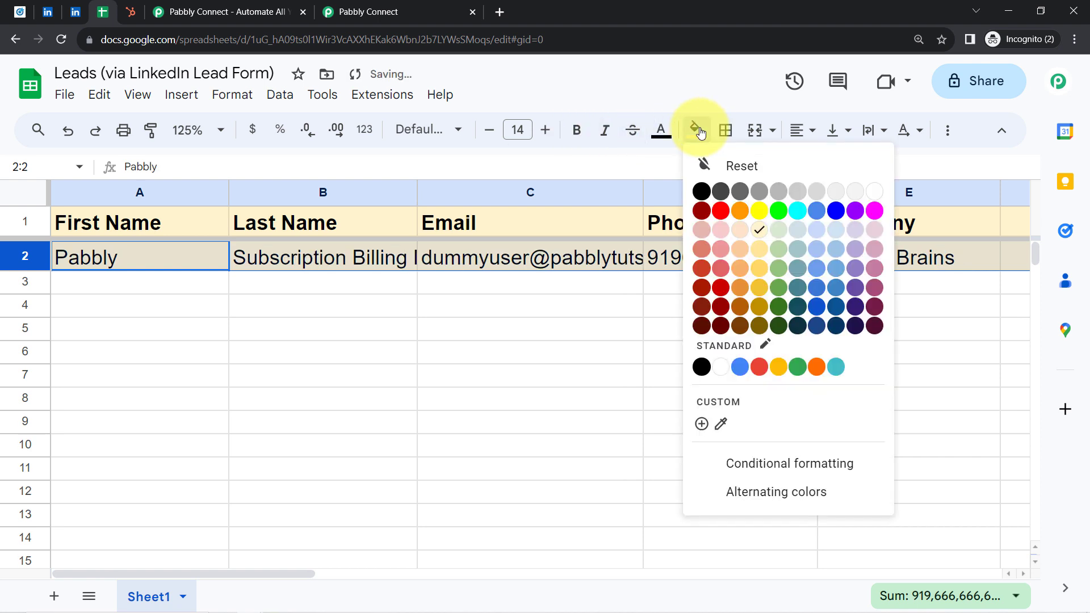
{"action": "left_click", "coordinate": [730, 165]}
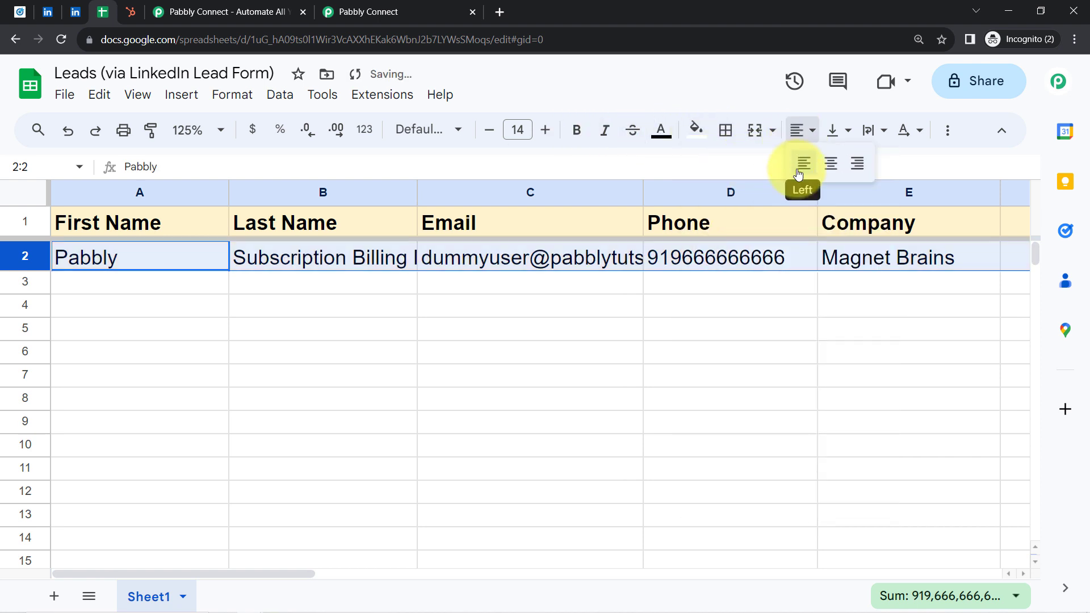
Step: Left-align the lead data in row 2 and reduce its font size to 12
{"action": "left_click", "coordinate": [799, 168]}
{"action": "left_click", "coordinate": [489, 130]}
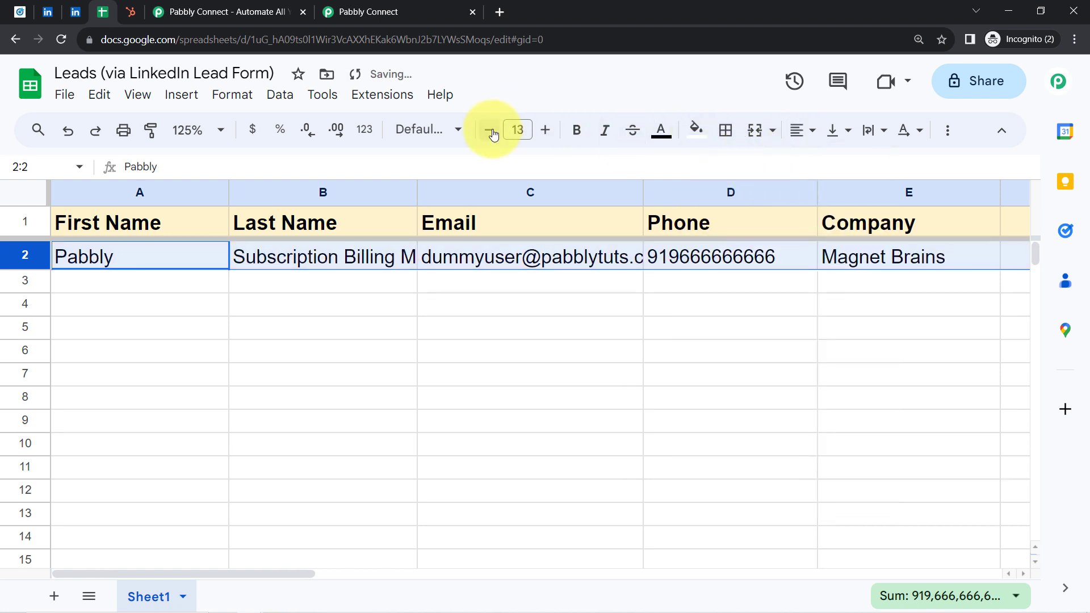
{"action": "left_click", "coordinate": [489, 130]}
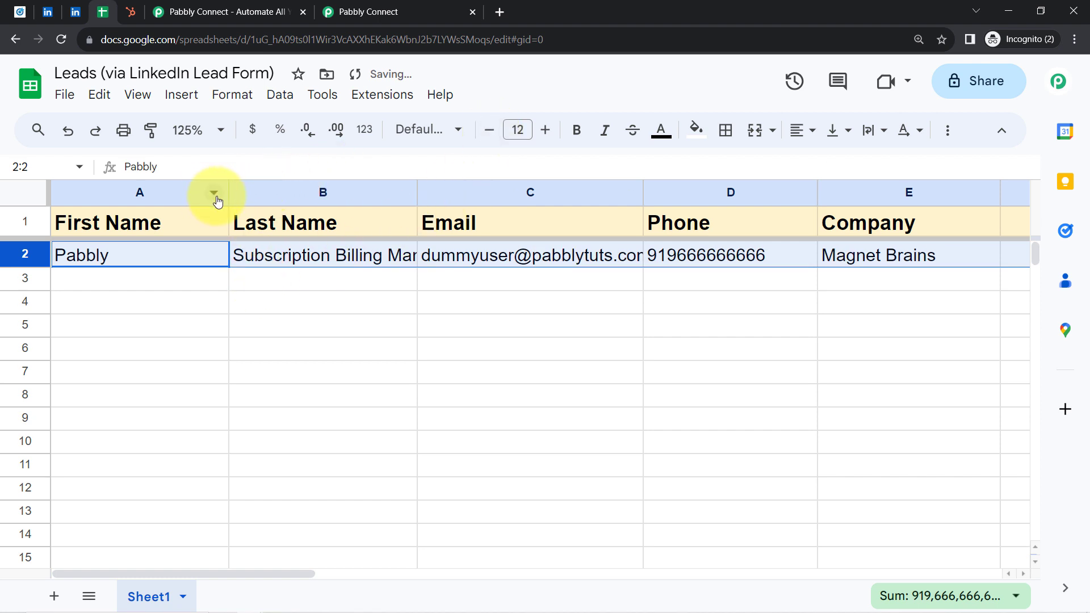
Step: Narrow the First Name column and widen the Last Name column to suit the lead's data
{"action": "left_click_drag", "start_coordinate": [226, 196], "coordinate": [180, 201]}
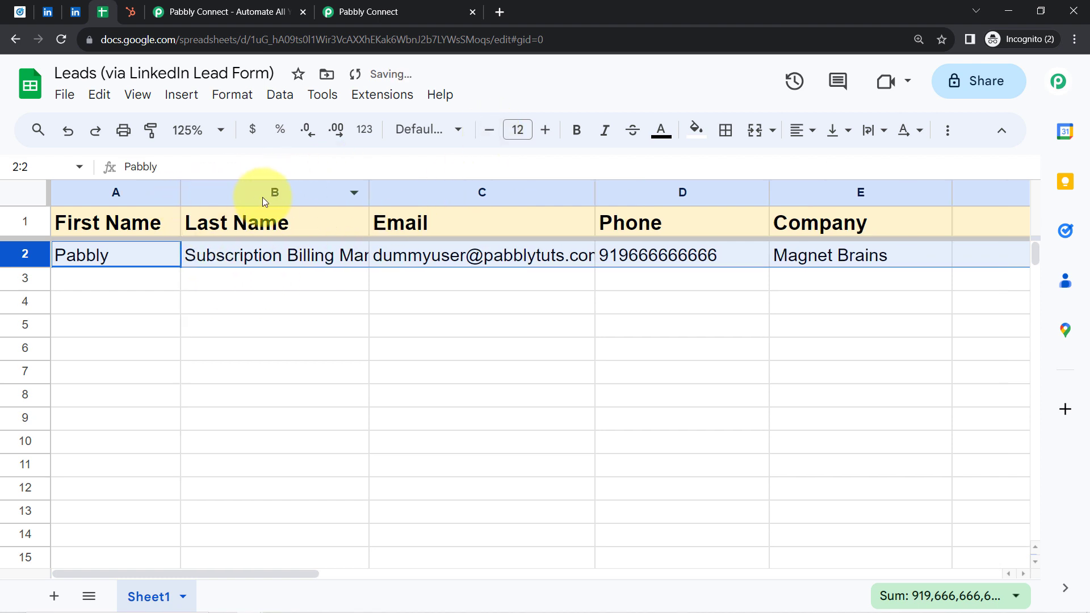
{"action": "left_click_drag", "start_coordinate": [368, 192], "coordinate": [433, 192]}
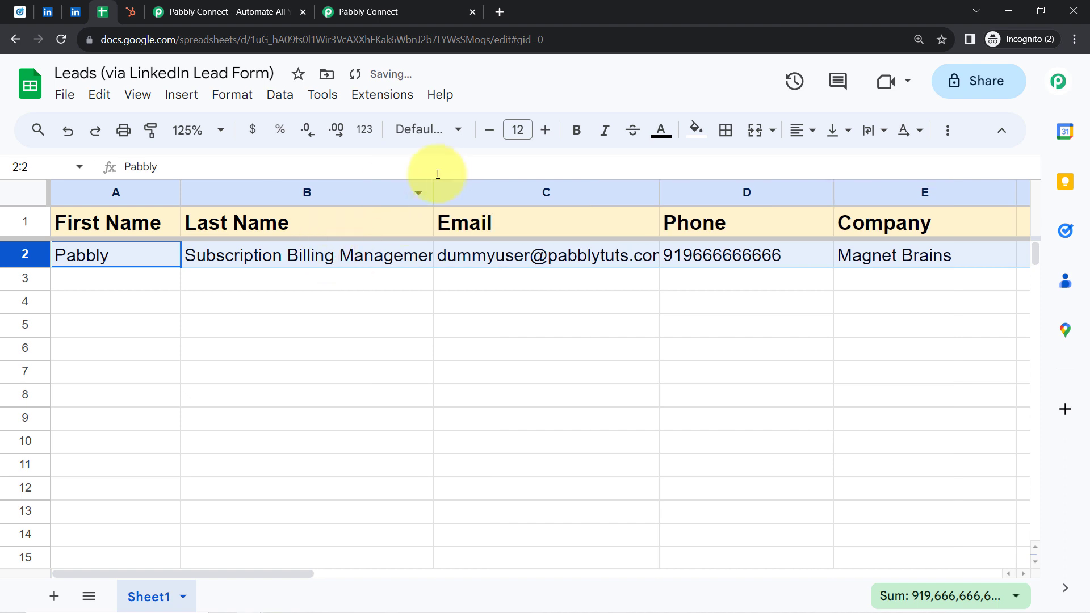
{"action": "left_click", "coordinate": [394, 281]}
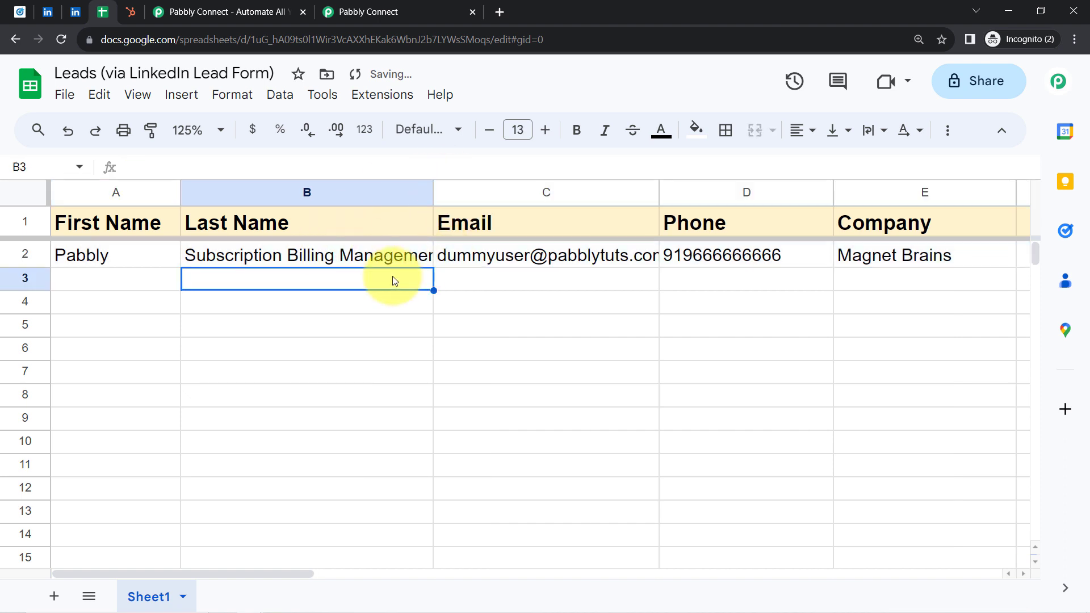
Step: Check the email, phone and company values of the lead added in row 2
{"action": "double_click", "coordinate": [530, 259]}
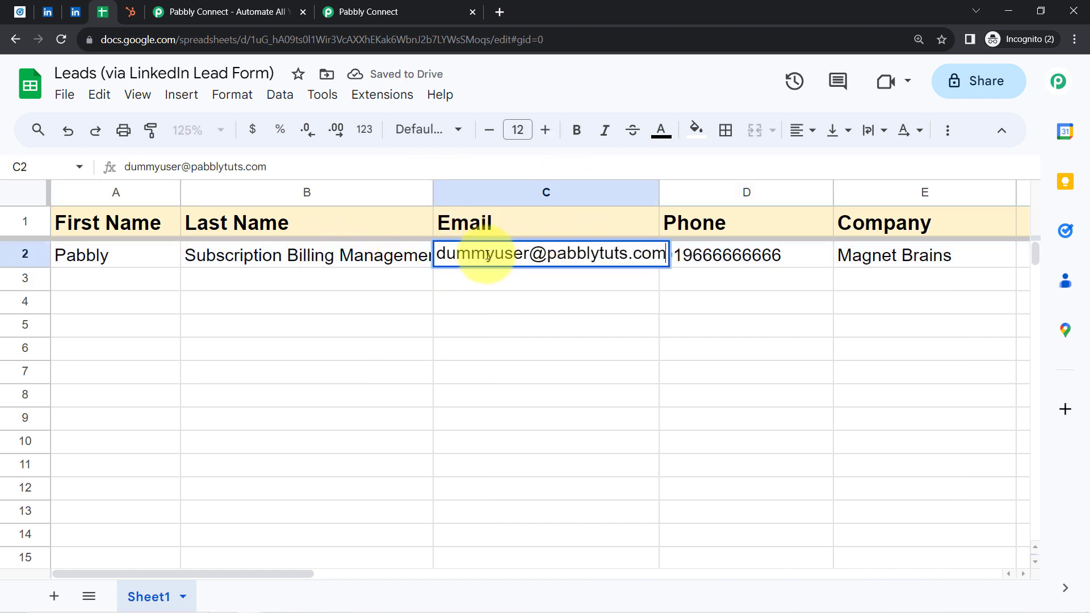
{"action": "left_click_drag", "start_coordinate": [495, 255], "coordinate": [605, 254]}
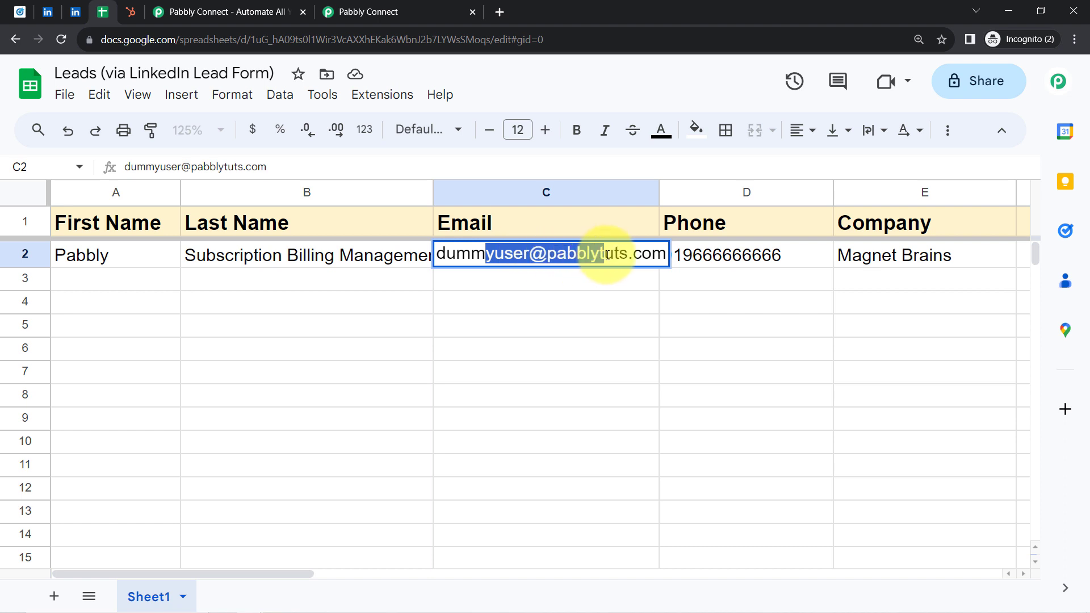
{"action": "left_click", "coordinate": [579, 304]}
{"action": "left_click", "coordinate": [716, 256]}
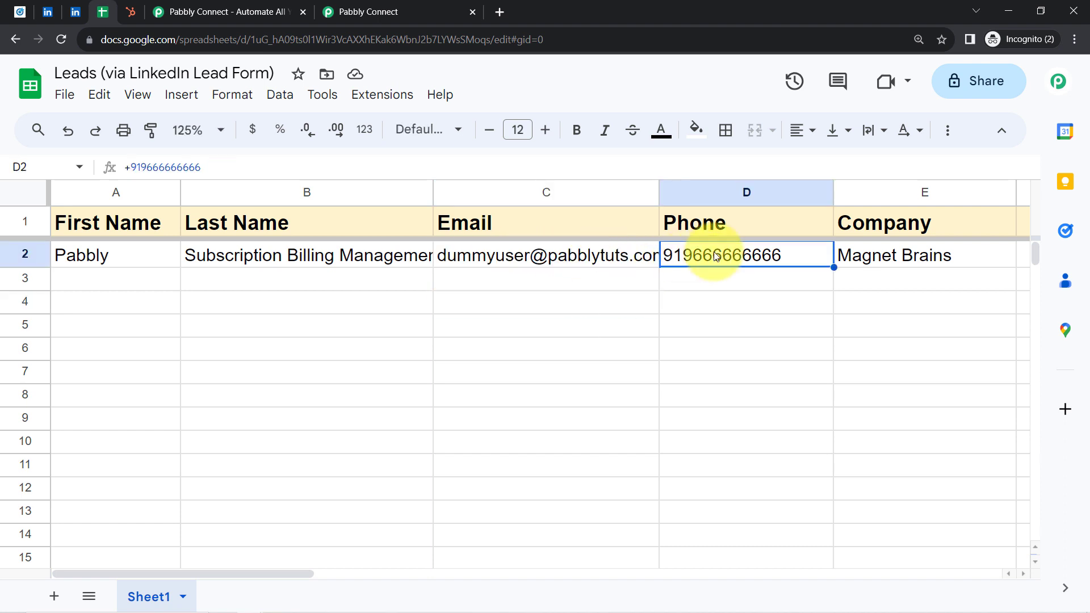
{"action": "left_click", "coordinate": [863, 256]}
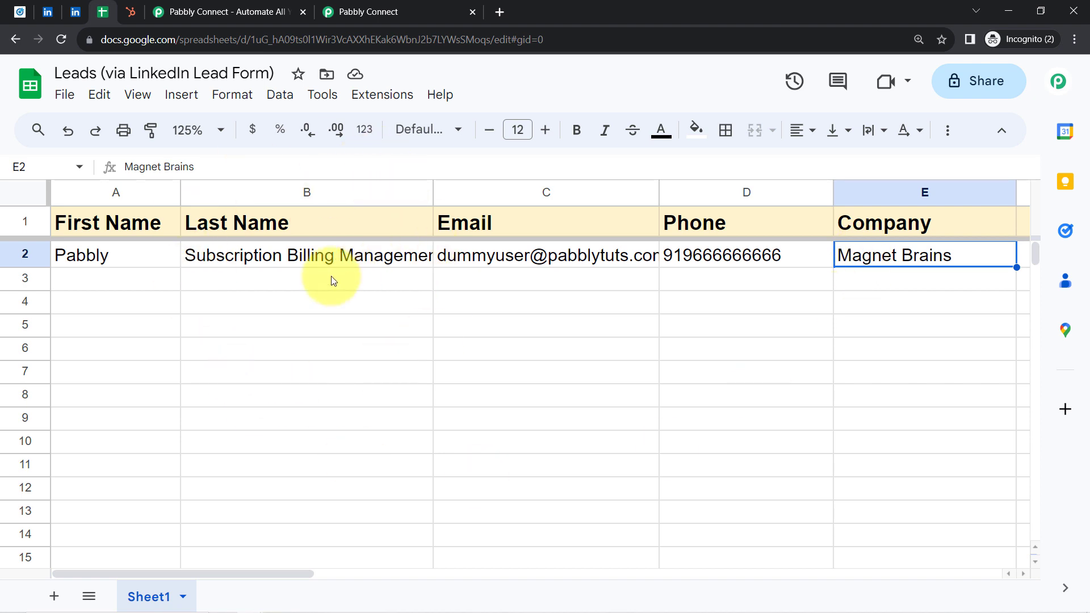
Step: Switch back to the Pabbly Connect workflow, expand the third action step and search its apps for crm
{"action": "left_click", "coordinate": [349, 4]}
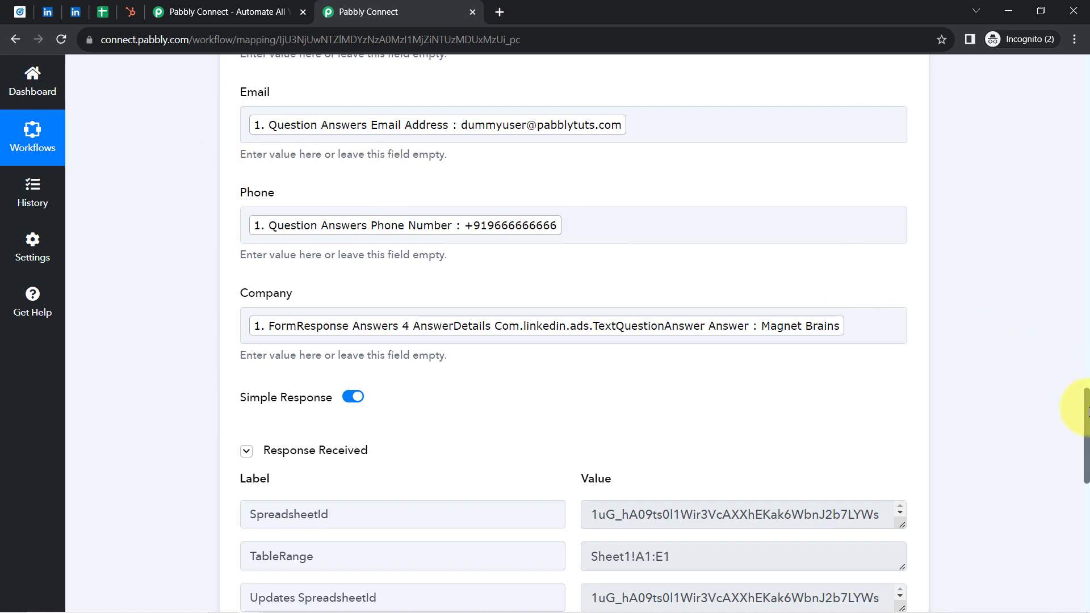
{"action": "left_click_drag", "start_coordinate": [1087, 412], "coordinate": [1067, 529]}
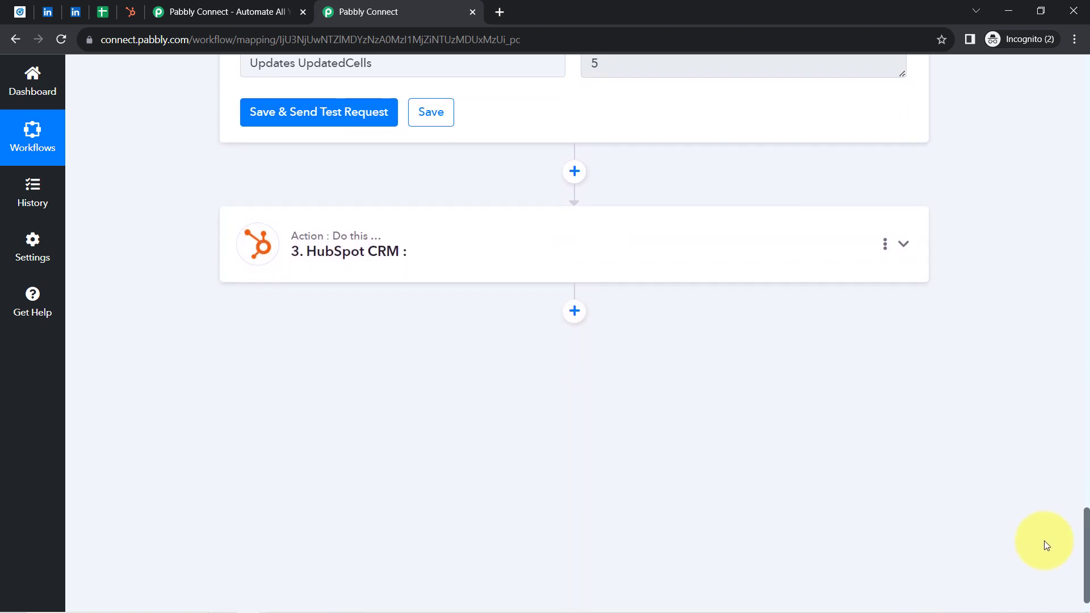
{"action": "left_click", "coordinate": [353, 264]}
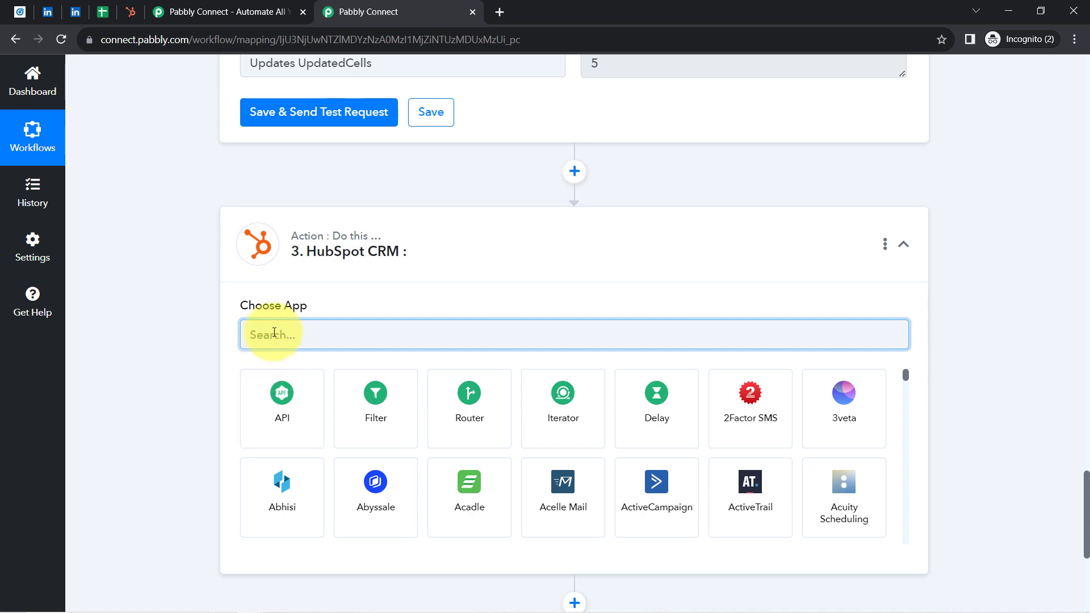
{"action": "type", "text": "crm"}
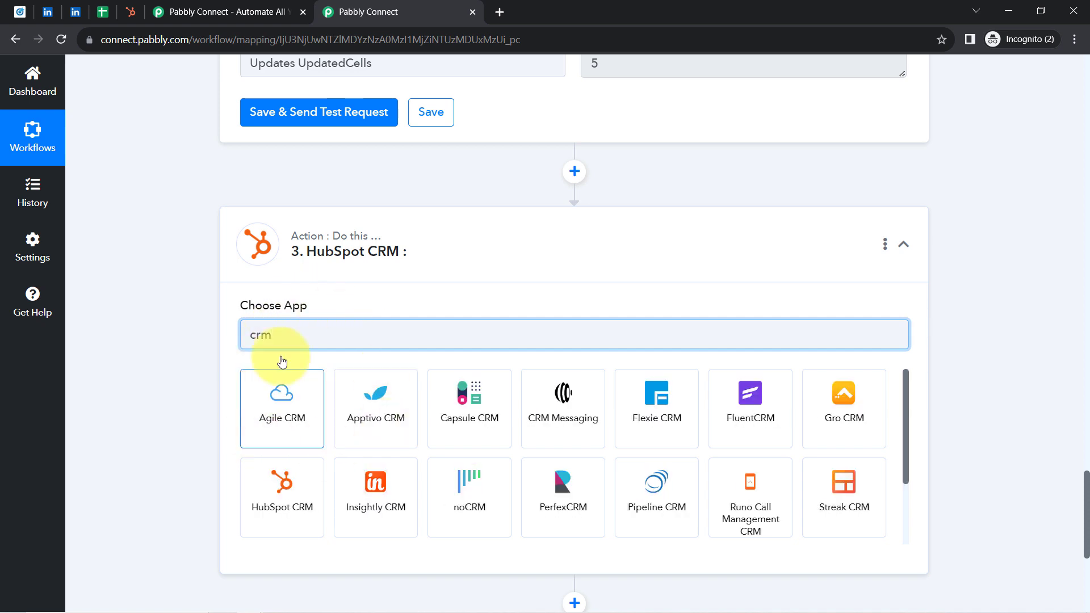
{"action": "left_click", "coordinate": [267, 341]}
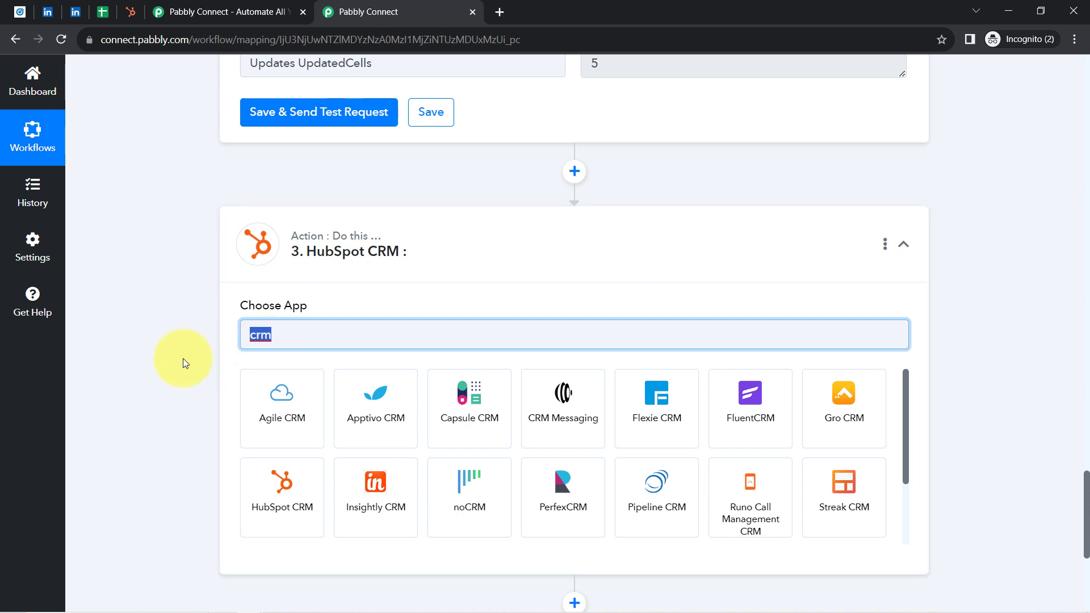
{"action": "left_click", "coordinate": [158, 361]}
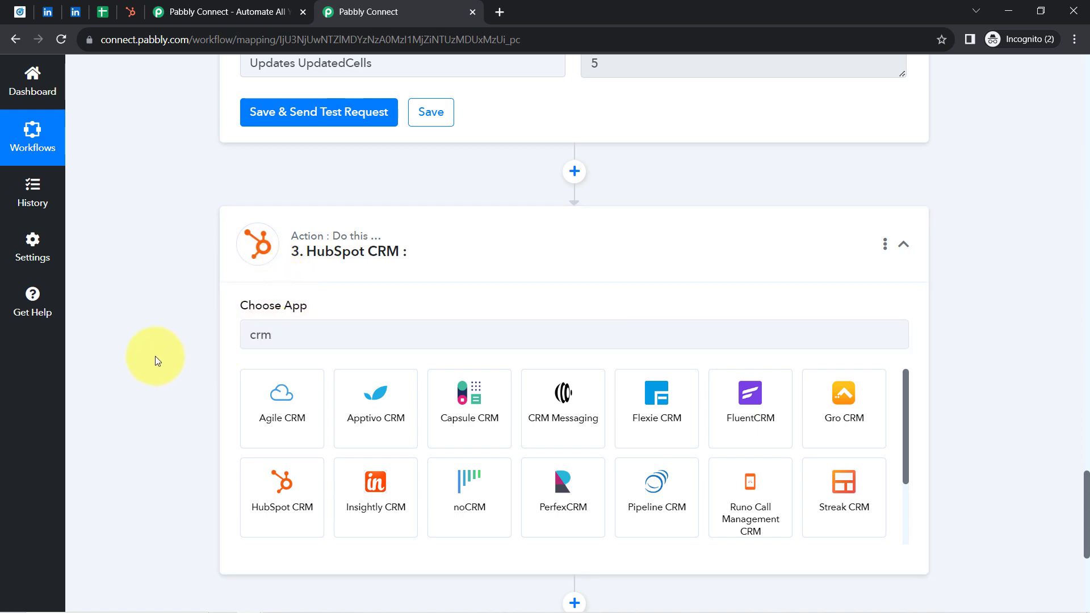
Step: Search the apps for hubs, choose HubSpot CRM and set the action event to Create a Contact
{"action": "left_click", "coordinate": [280, 334]}
{"action": "type", "text": "hubs"}
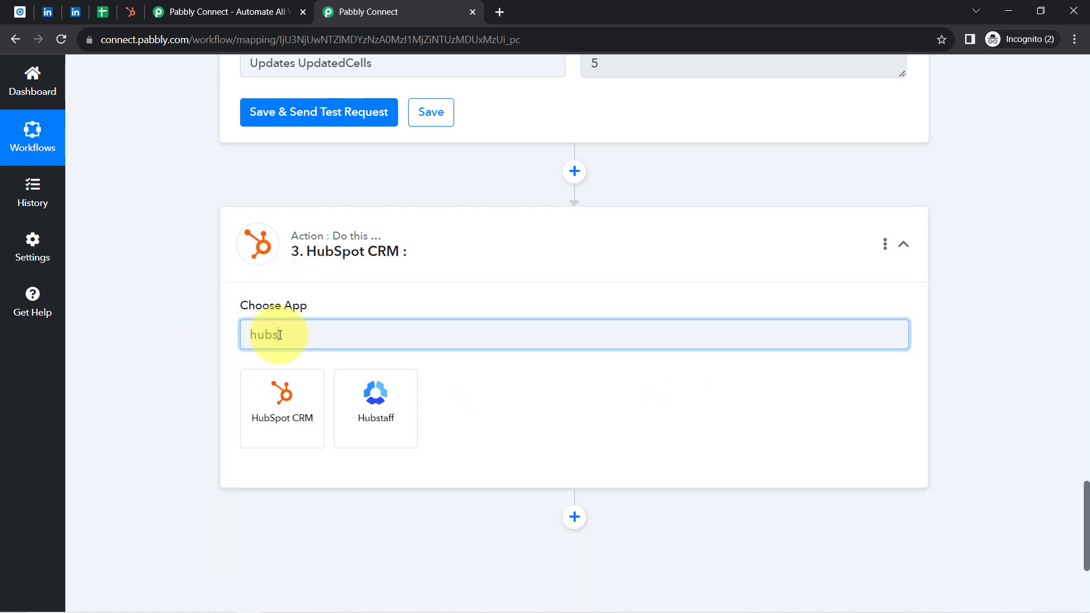
{"action": "left_click", "coordinate": [262, 380]}
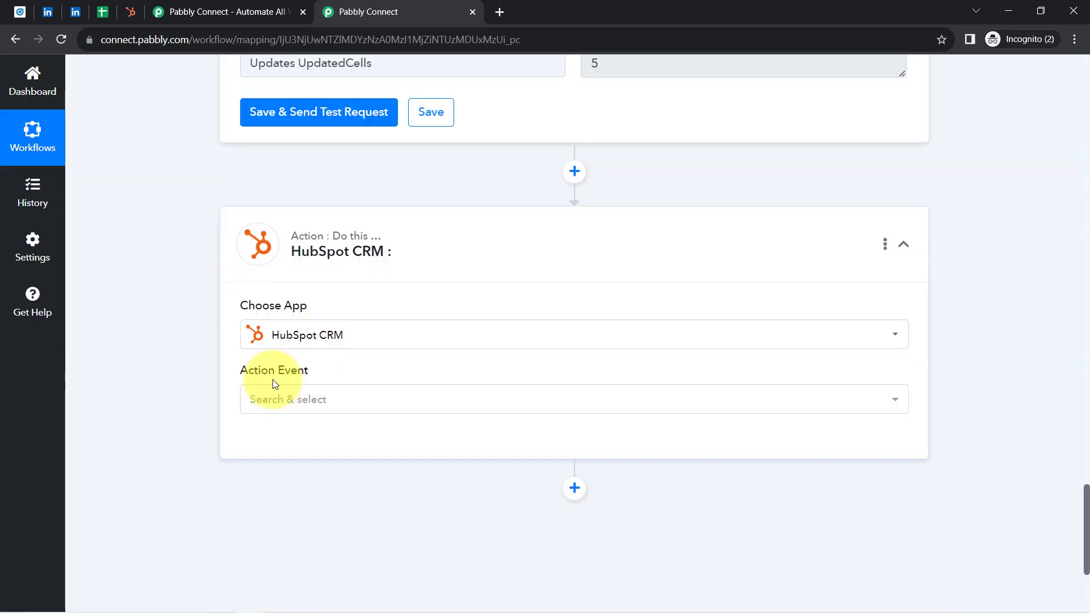
{"action": "left_click", "coordinate": [289, 408]}
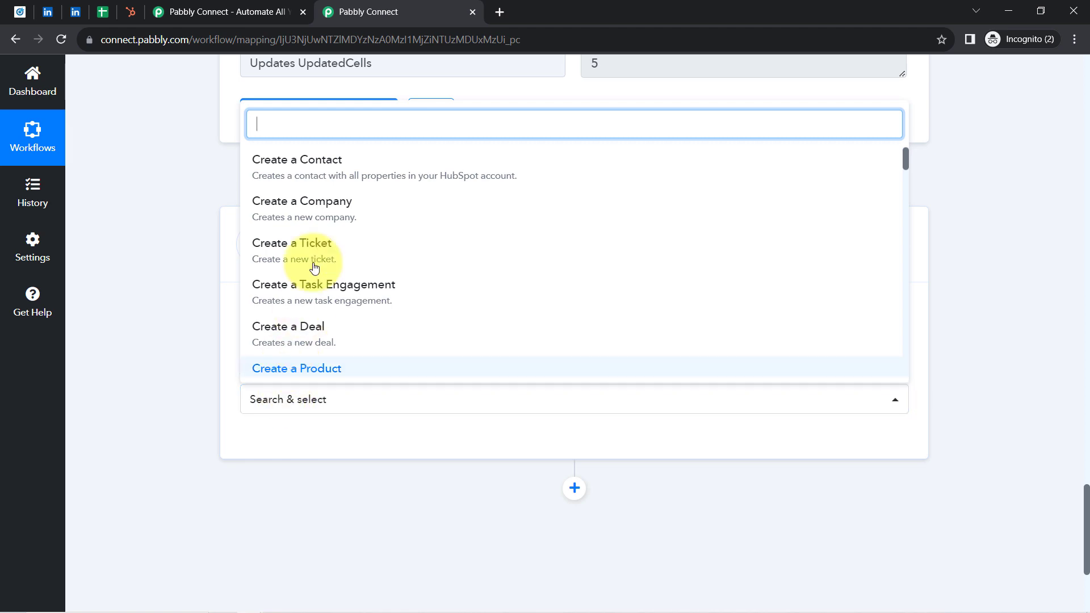
{"action": "left_click", "coordinate": [338, 176]}
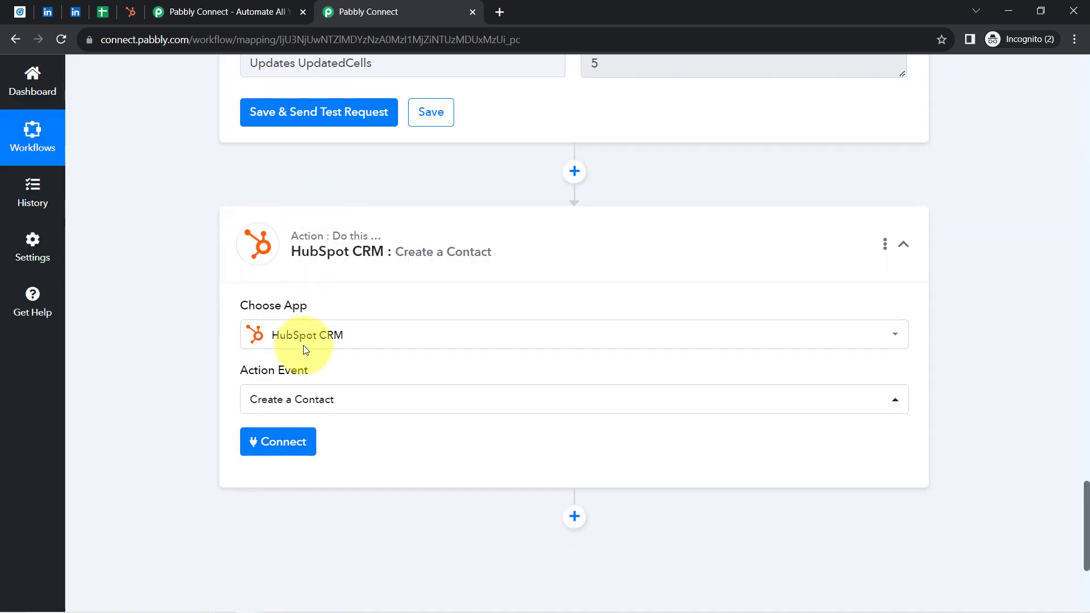
Step: Add a new HubSpot CRM connection to the action and authorize it with the pabbly account
{"action": "left_click", "coordinate": [256, 448]}
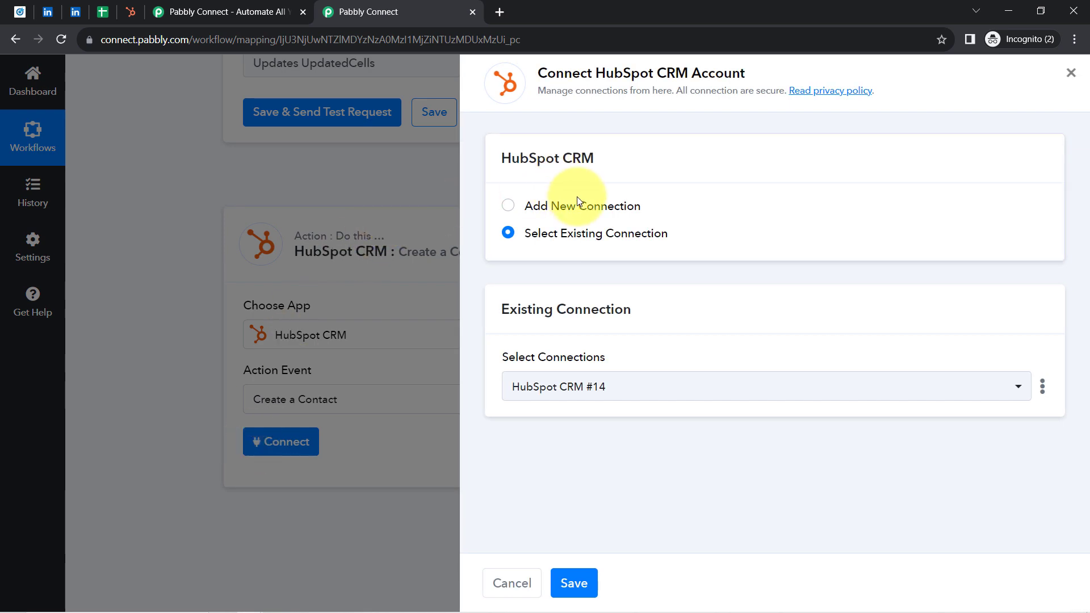
{"action": "left_click", "coordinate": [585, 211]}
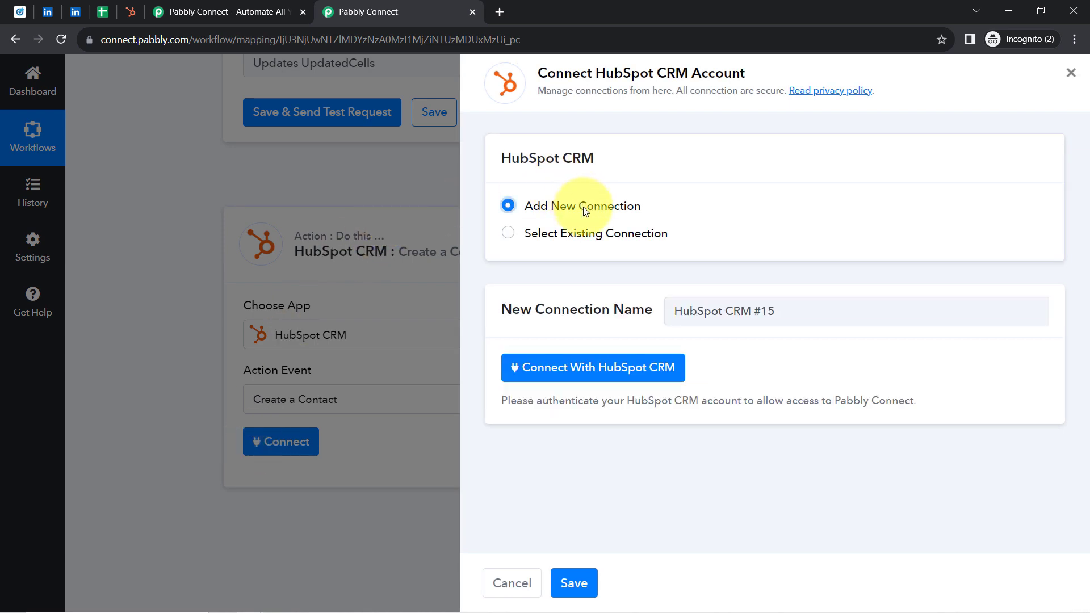
{"action": "left_click", "coordinate": [554, 368]}
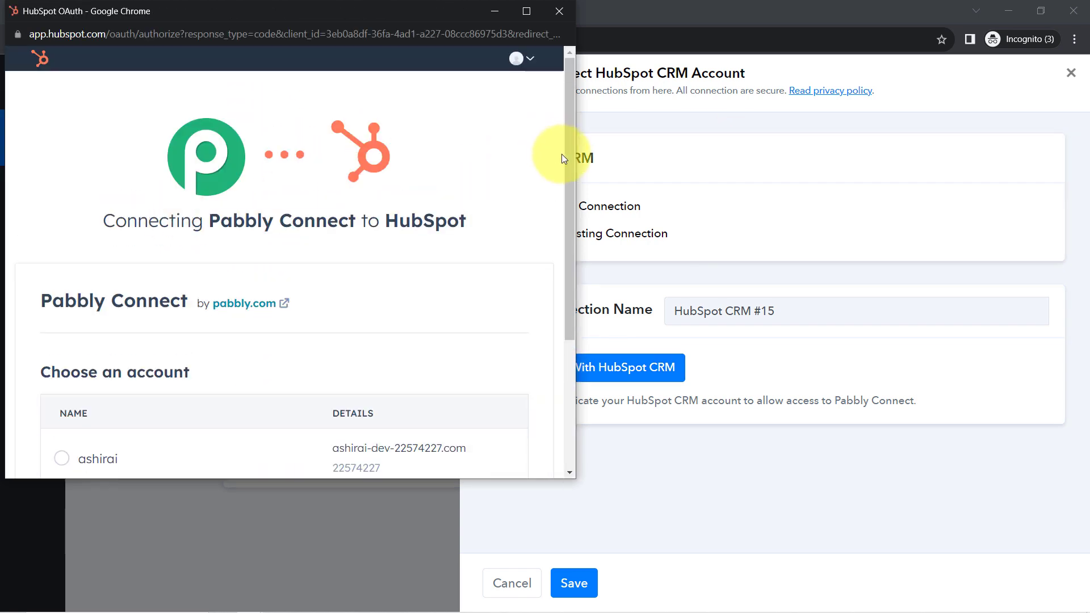
{"action": "left_click_drag", "start_coordinate": [567, 155], "coordinate": [550, 339]}
{"action": "left_click", "coordinate": [61, 381]}
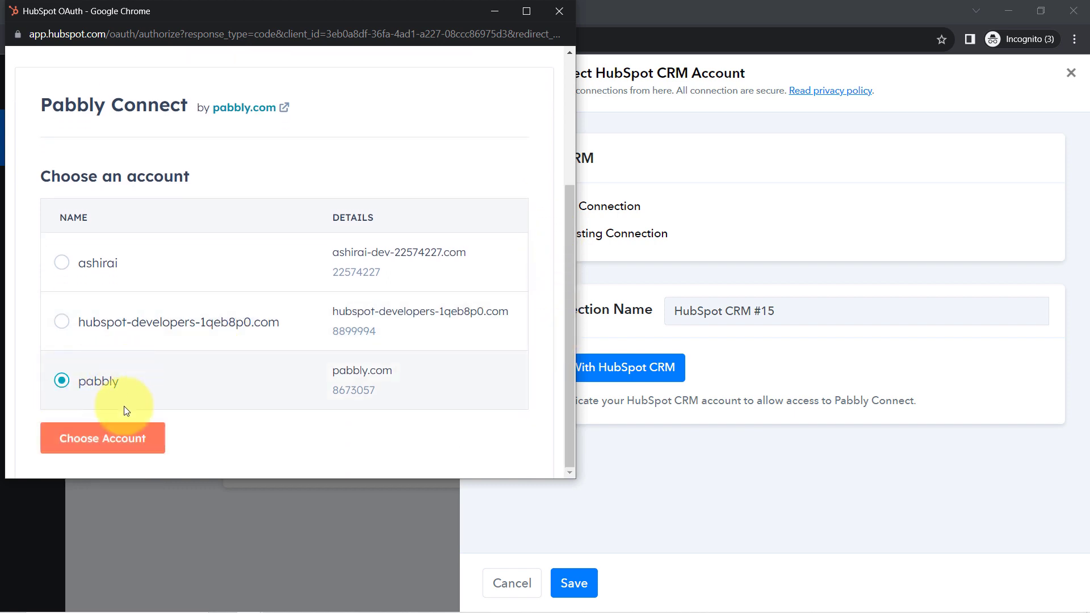
{"action": "left_click", "coordinate": [78, 443]}
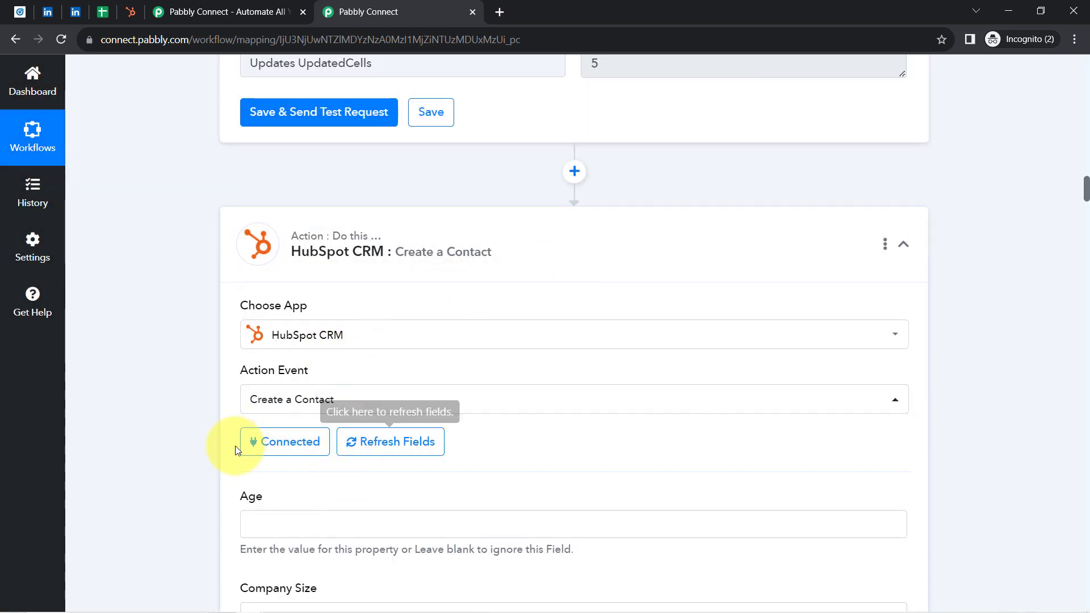
{"action": "left_click", "coordinate": [285, 443]}
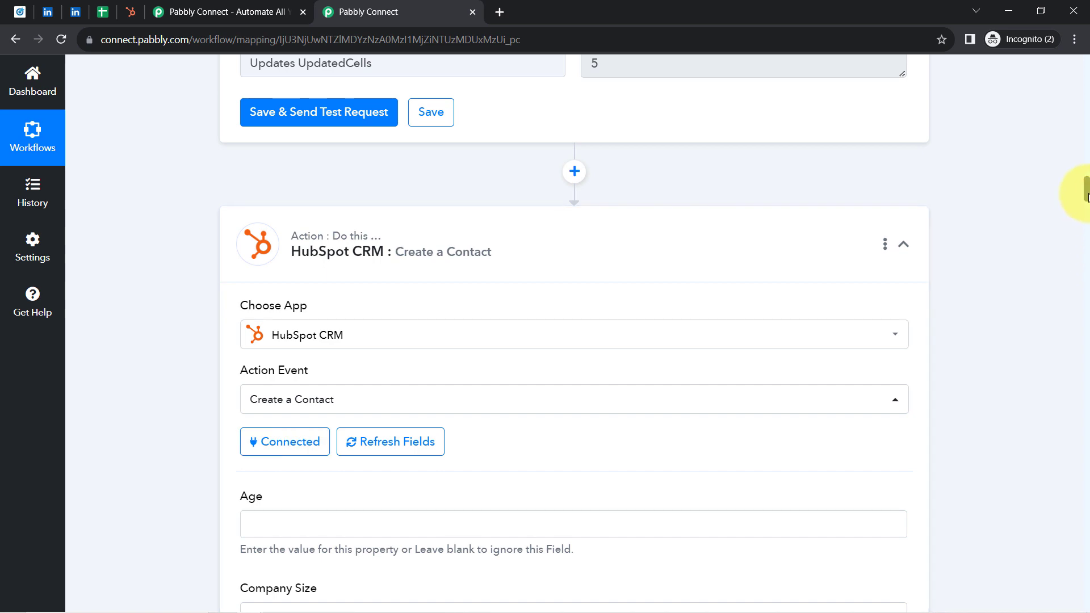
Step: Look through the HubSpot contact fields and check the lead columns in the Google Sheets spreadsheet before returning to the Pabbly Connect workflow
{"action": "left_click_drag", "start_coordinate": [1085, 195], "coordinate": [1085, 306]}
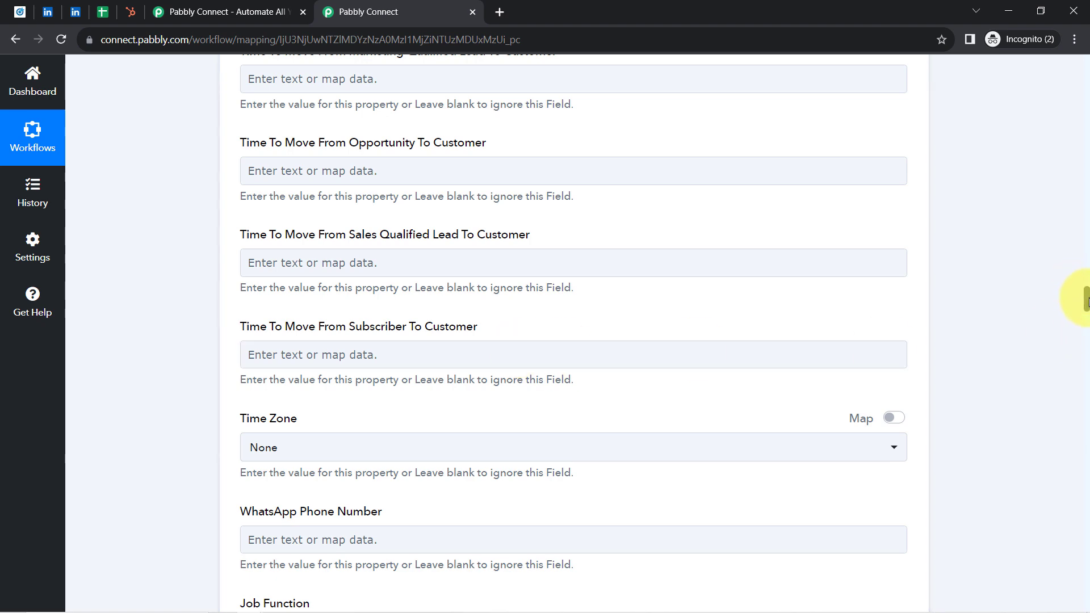
{"action": "left_click_drag", "start_coordinate": [1085, 301], "coordinate": [1066, 201]}
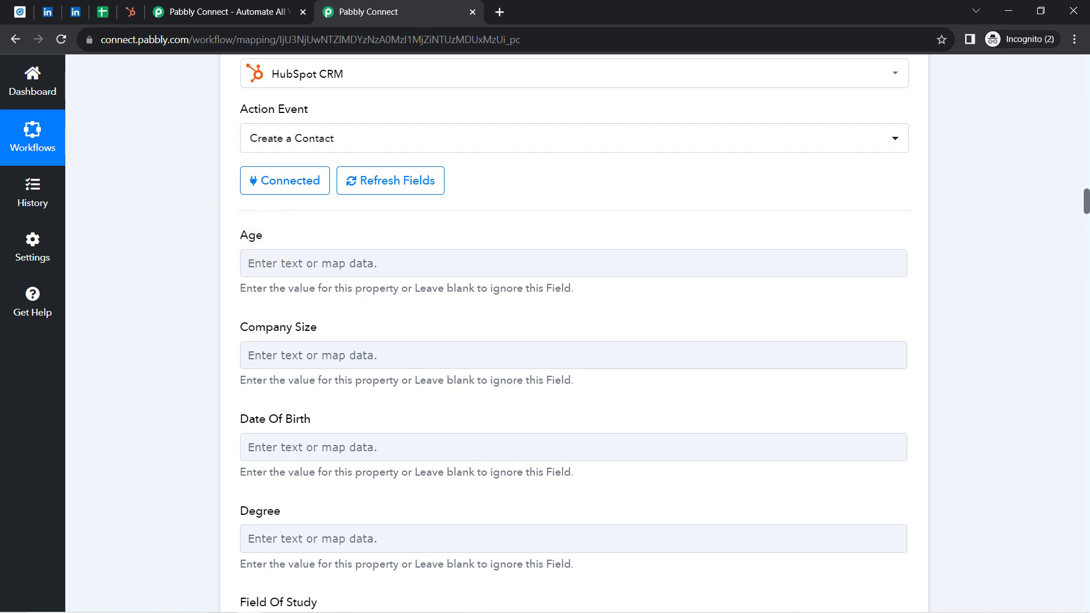
{"action": "left_click", "coordinate": [102, 11]}
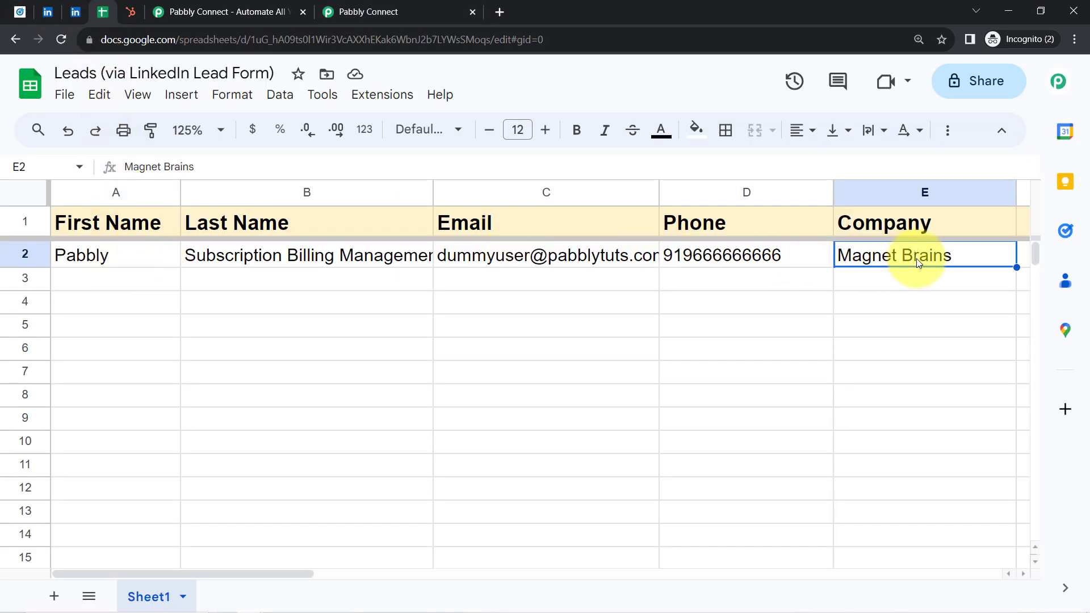
{"action": "left_click", "coordinate": [340, 6]}
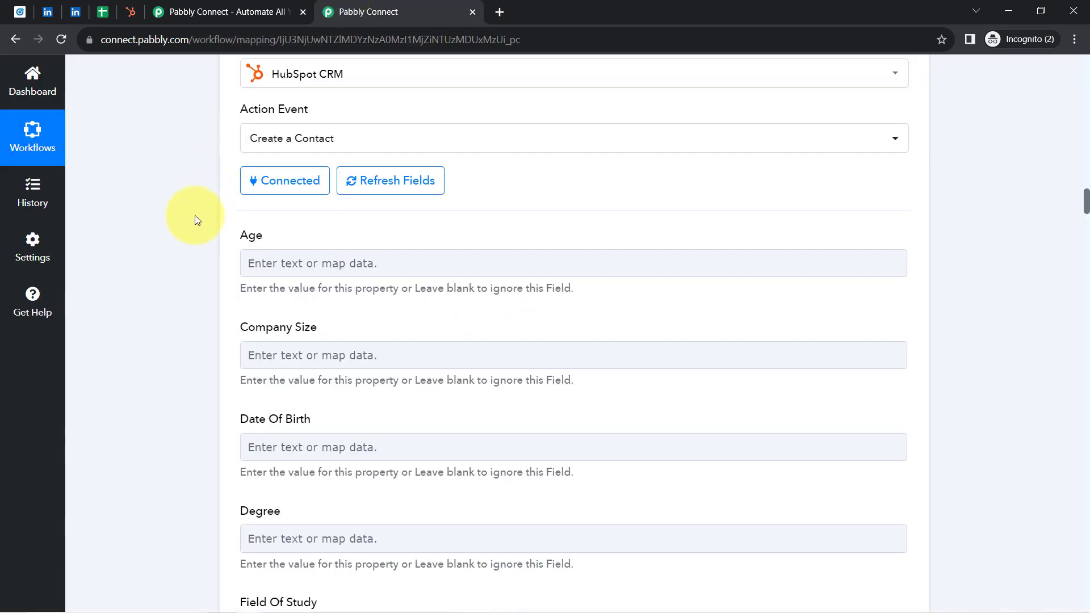
Step: Map the contact's First Name to the LinkedIn response value Account Reference LocalizedName, found by searching the previous-step data for pabb
{"action": "scroll", "coordinate": [195, 220], "scroll_direction": "down", "scroll_amount": 3}
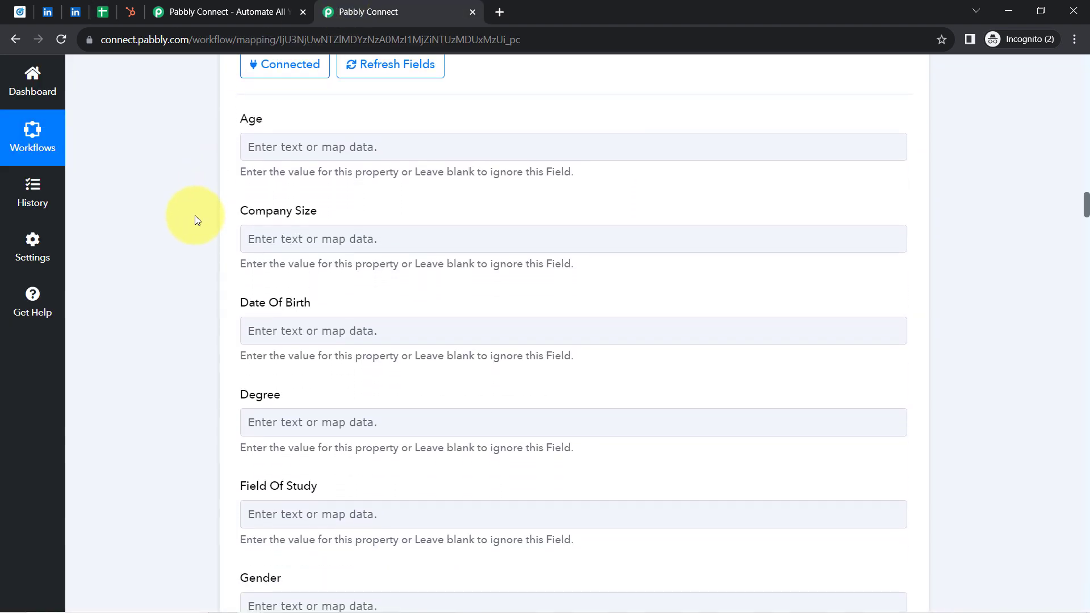
{"action": "scroll", "coordinate": [195, 220], "scroll_direction": "down", "scroll_amount": 10}
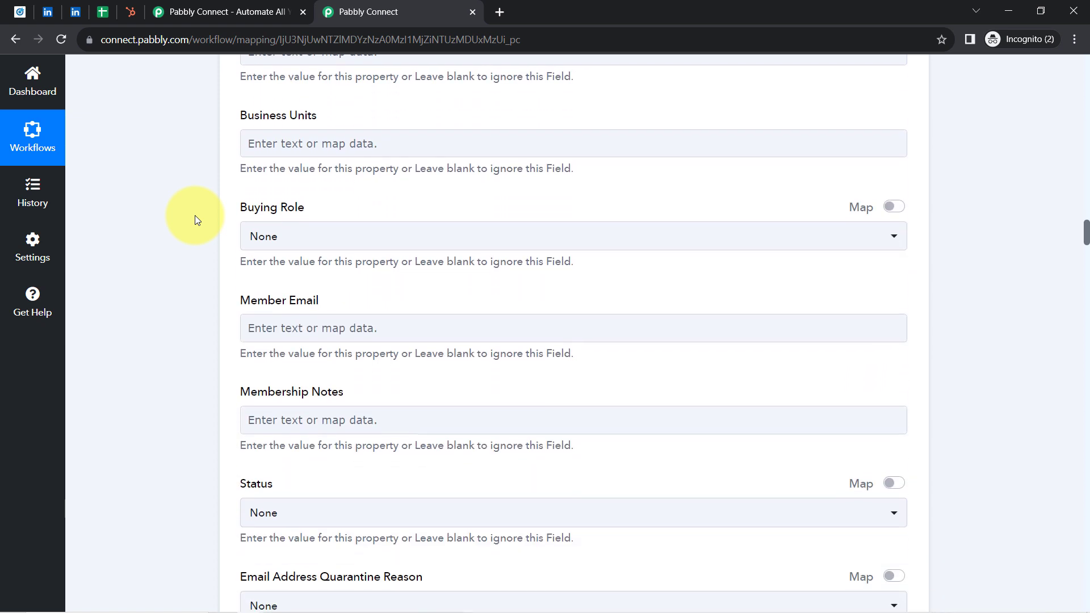
{"action": "scroll", "coordinate": [196, 220], "scroll_direction": "down", "scroll_amount": 4}
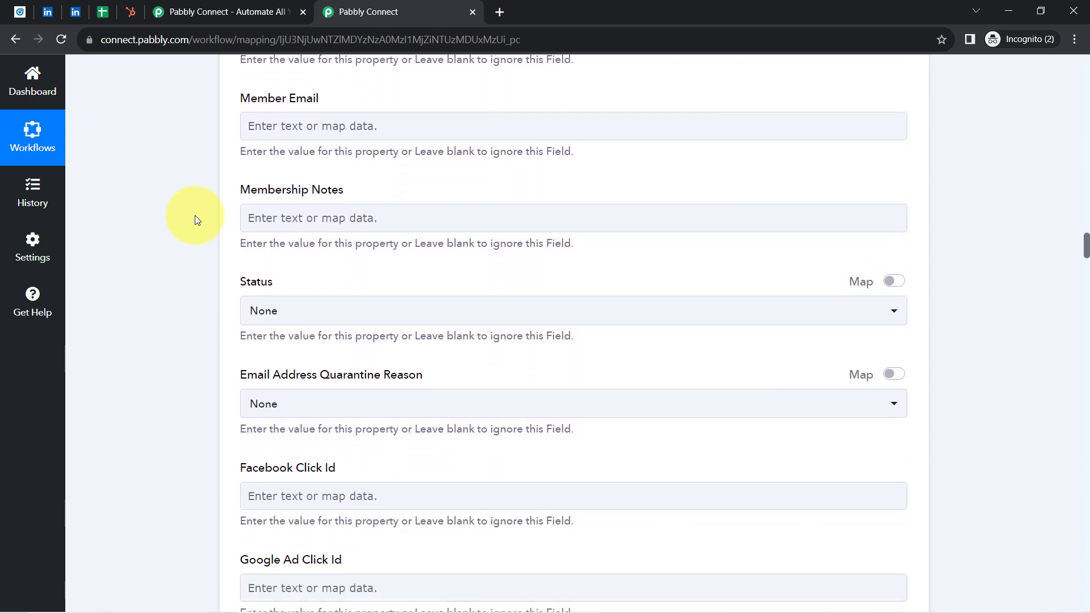
{"action": "scroll", "coordinate": [196, 221], "scroll_direction": "down", "scroll_amount": 15}
{"action": "left_click", "coordinate": [267, 122]}
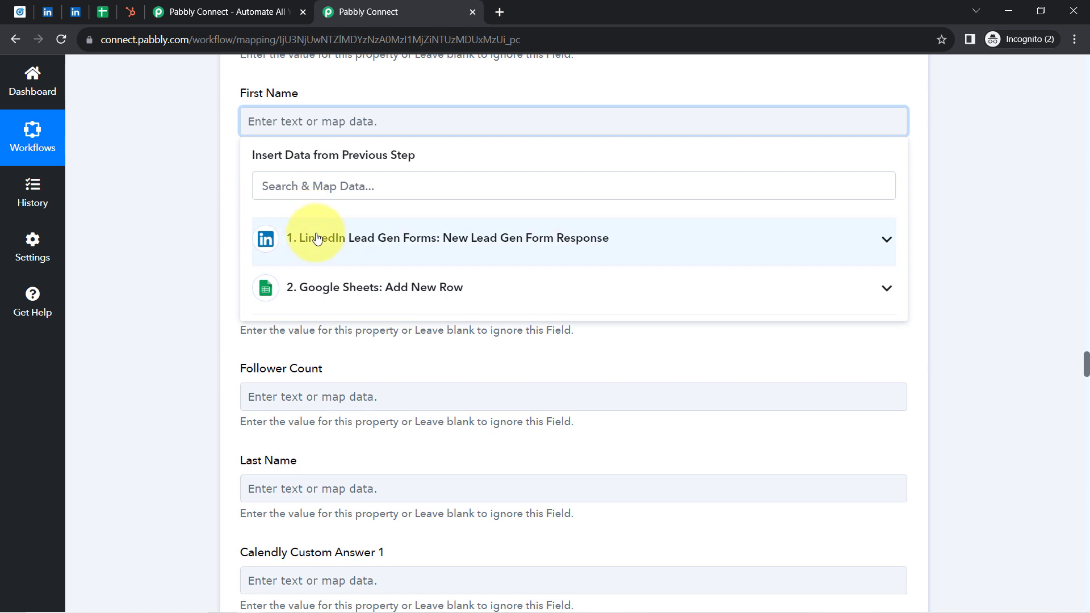
{"action": "left_click", "coordinate": [366, 257]}
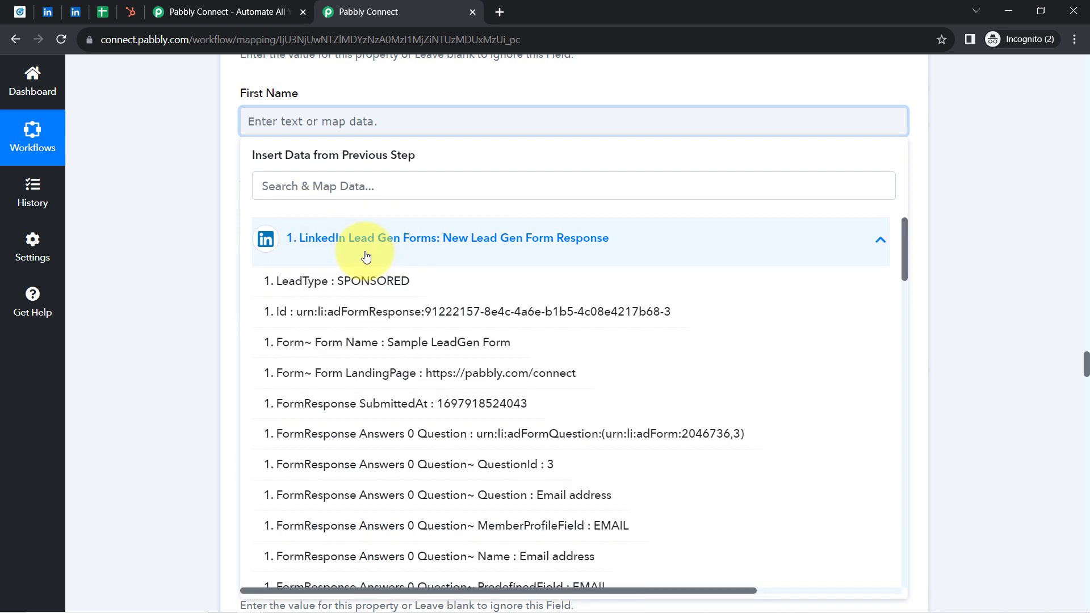
{"action": "left_click", "coordinate": [286, 188]}
{"action": "type", "text": "pabb"}
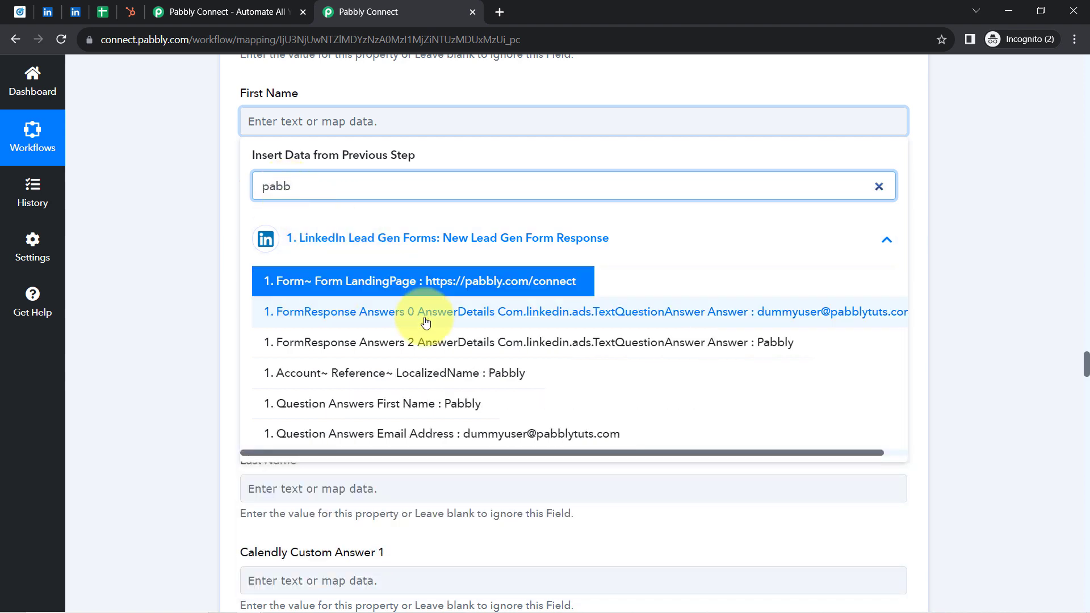
{"action": "left_click", "coordinate": [414, 373]}
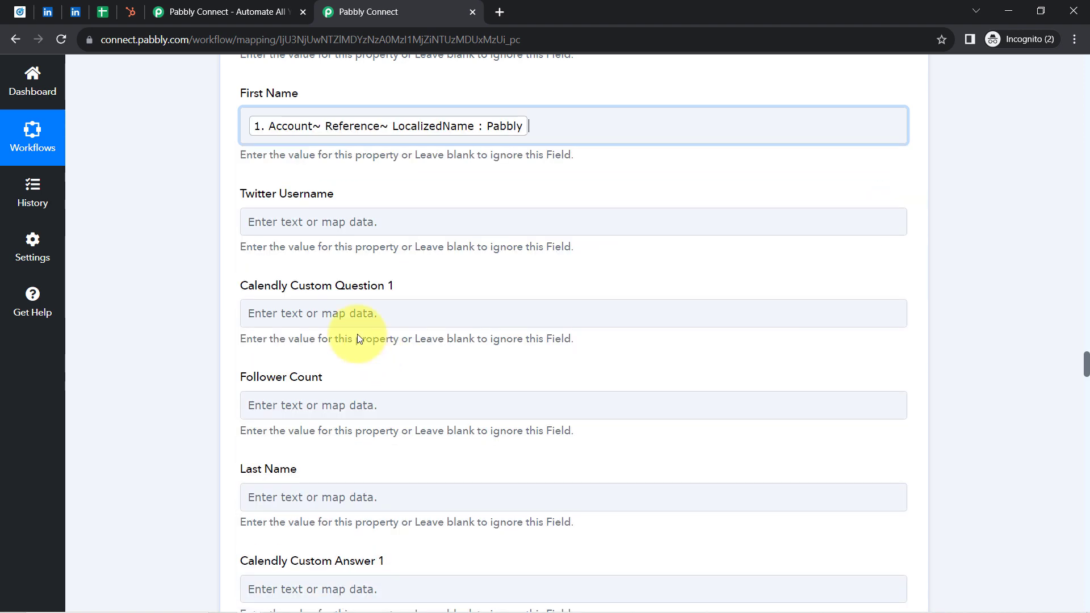
{"action": "left_click", "coordinate": [217, 282]}
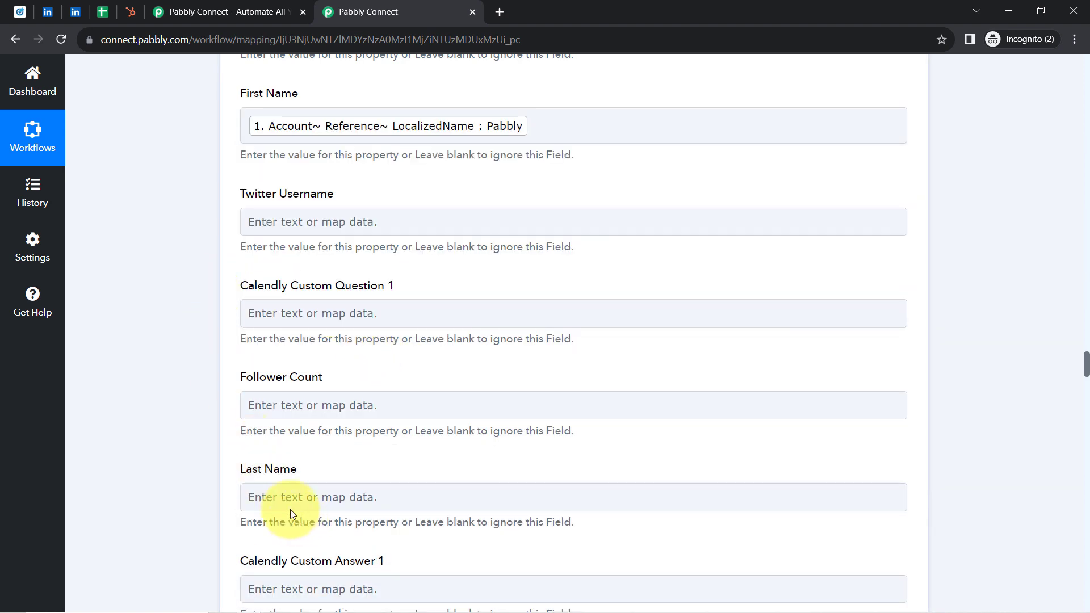
Step: Map the contact's Last Name to the LinkedIn value Question Answers Last Name, found by searching the previous-step data for subs
{"action": "left_click", "coordinate": [283, 494]}
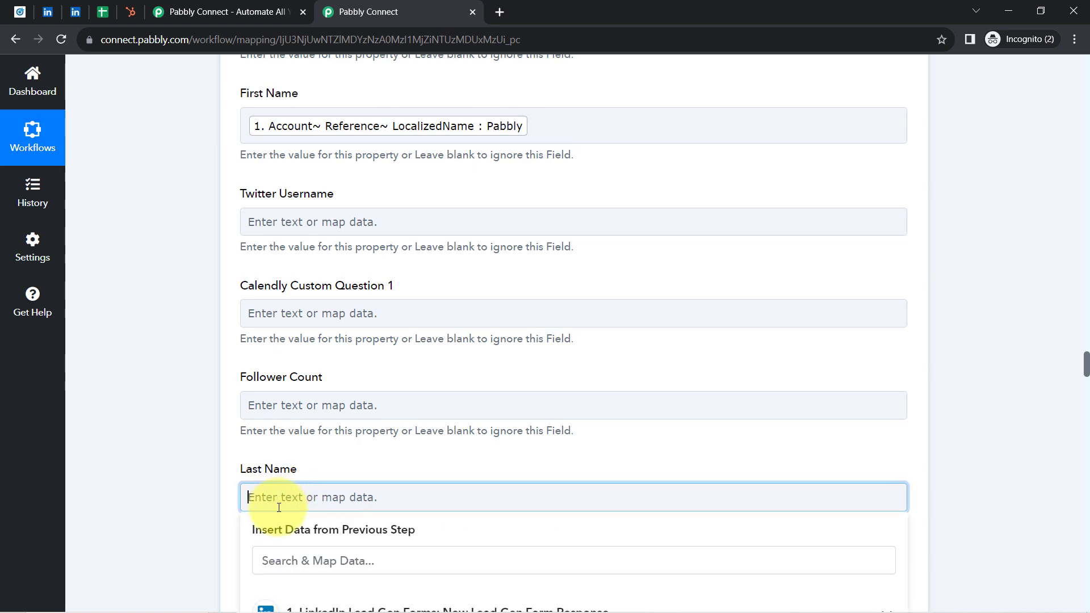
{"action": "left_click", "coordinate": [279, 559]}
{"action": "type", "text": "sub"}
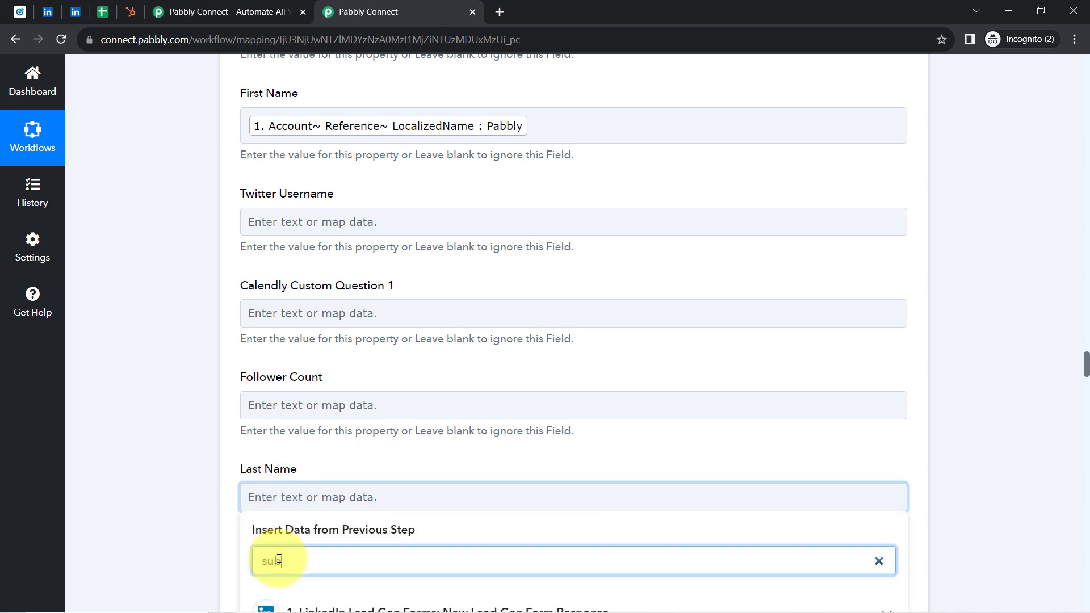
{"action": "type", "text": "s"}
{"action": "scroll", "coordinate": [216, 474], "scroll_direction": "down", "scroll_amount": 10}
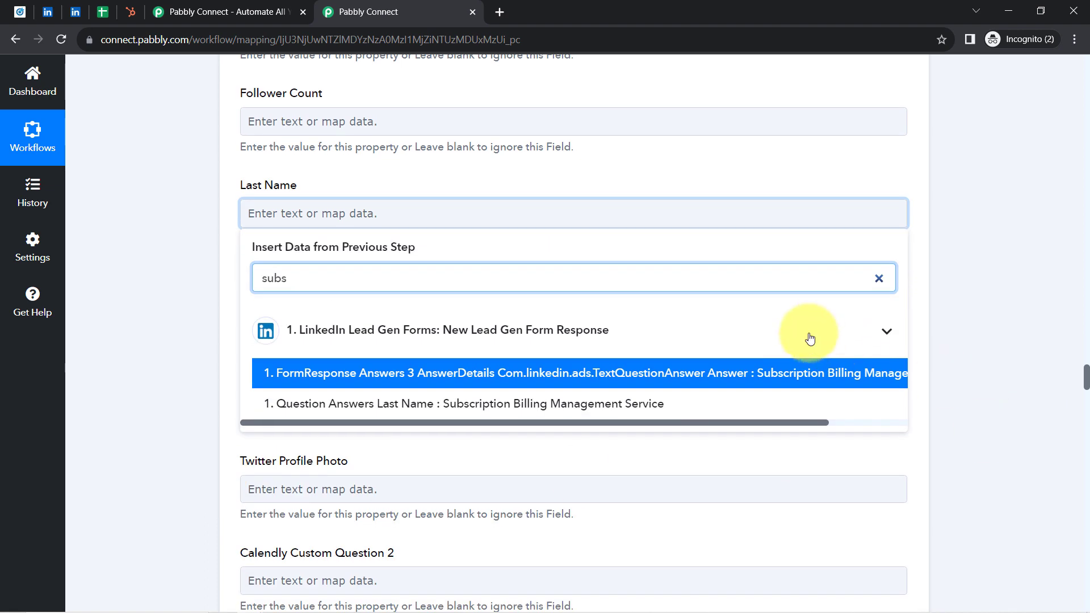
{"action": "left_click", "coordinate": [531, 404]}
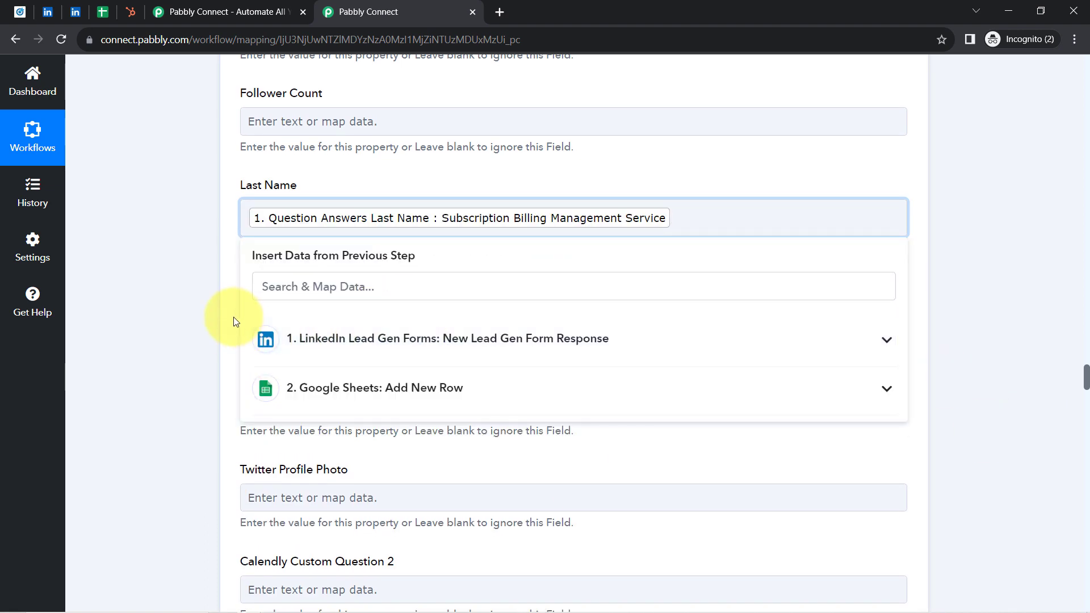
{"action": "left_click", "coordinate": [205, 315]}
Step: Map the contact's Email to the LinkedIn value Question Answers Email Address, found by searching the previous-step data for @
{"action": "scroll", "coordinate": [205, 318], "scroll_direction": "up", "scroll_amount": 2}
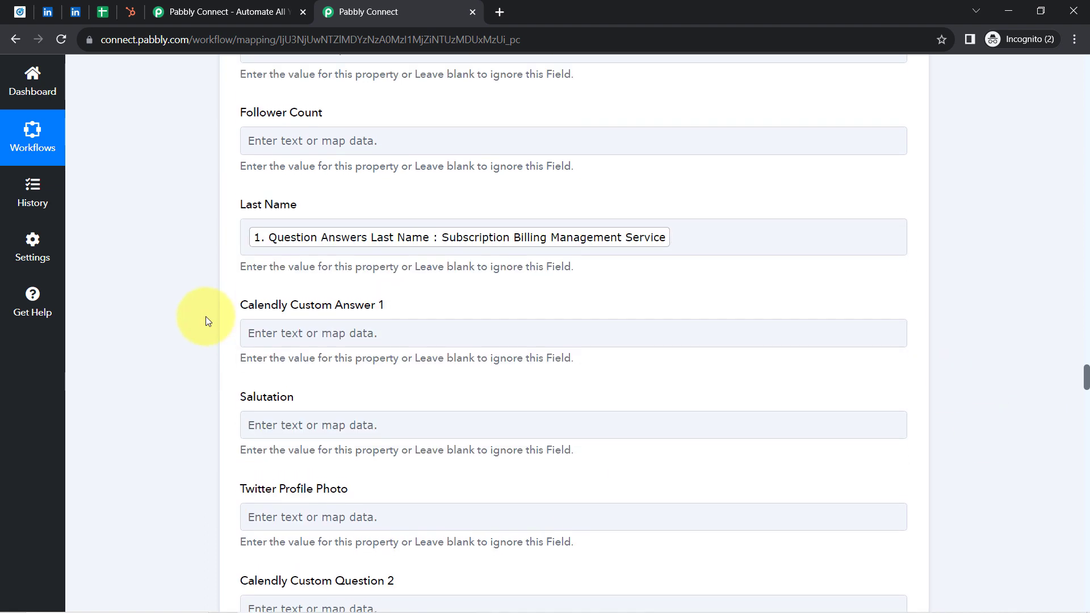
{"action": "scroll", "coordinate": [206, 315], "scroll_direction": "up", "scroll_amount": 1}
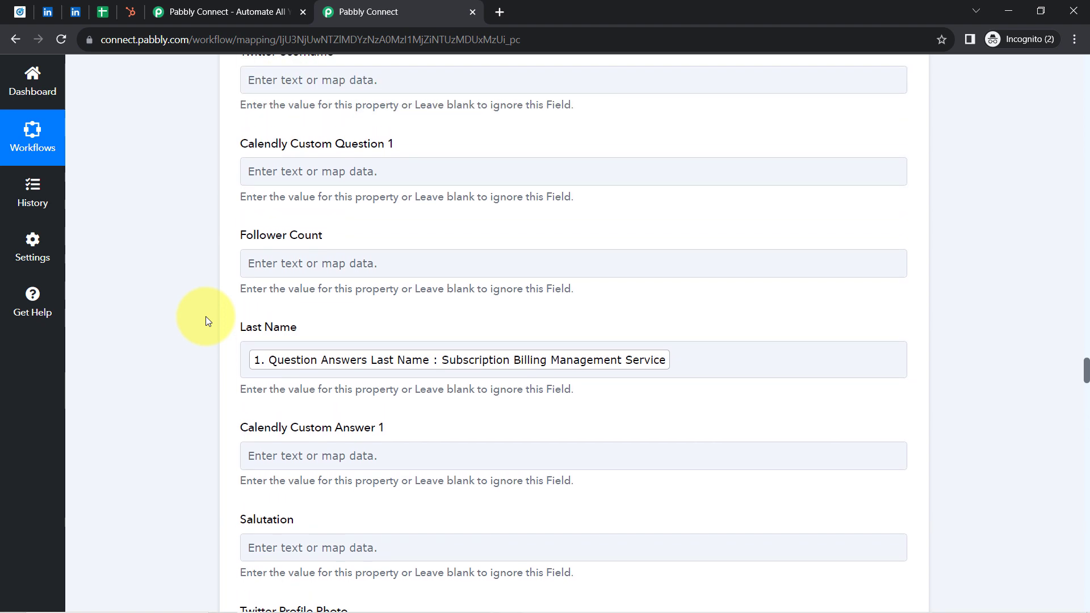
{"action": "scroll", "coordinate": [205, 316], "scroll_direction": "down", "scroll_amount": 3}
{"action": "scroll", "coordinate": [206, 315], "scroll_direction": "down", "scroll_amount": 9}
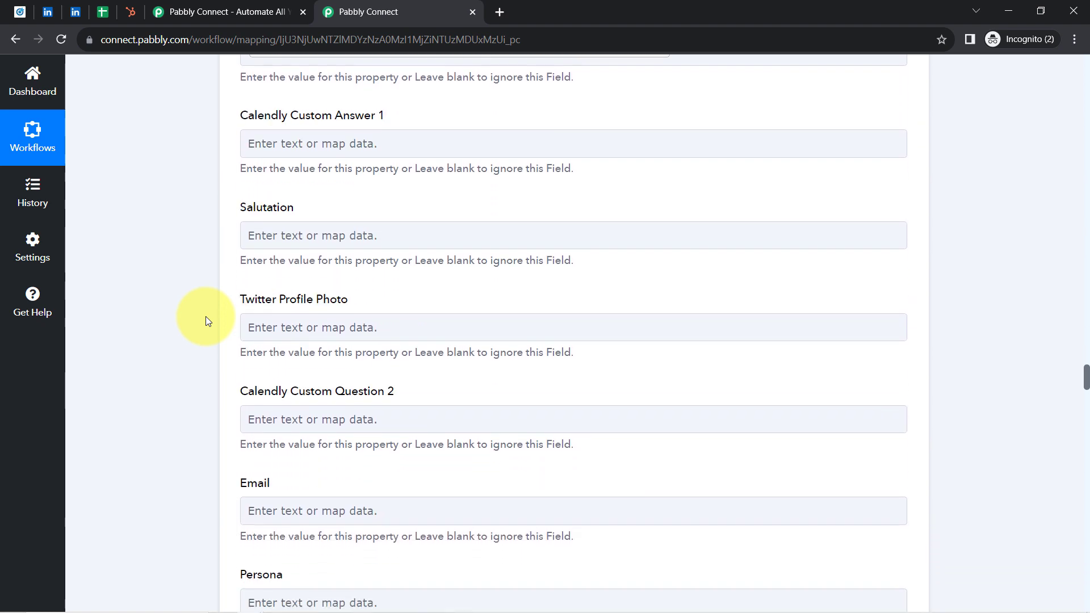
{"action": "scroll", "coordinate": [290, 202], "scroll_direction": "down", "scroll_amount": 2}
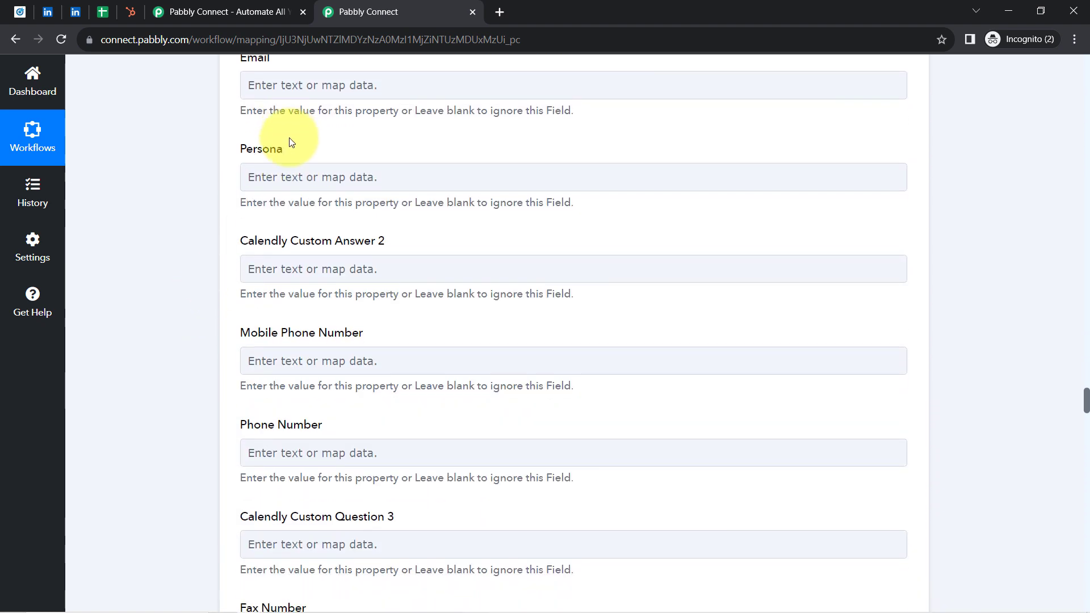
{"action": "left_click", "coordinate": [271, 84]}
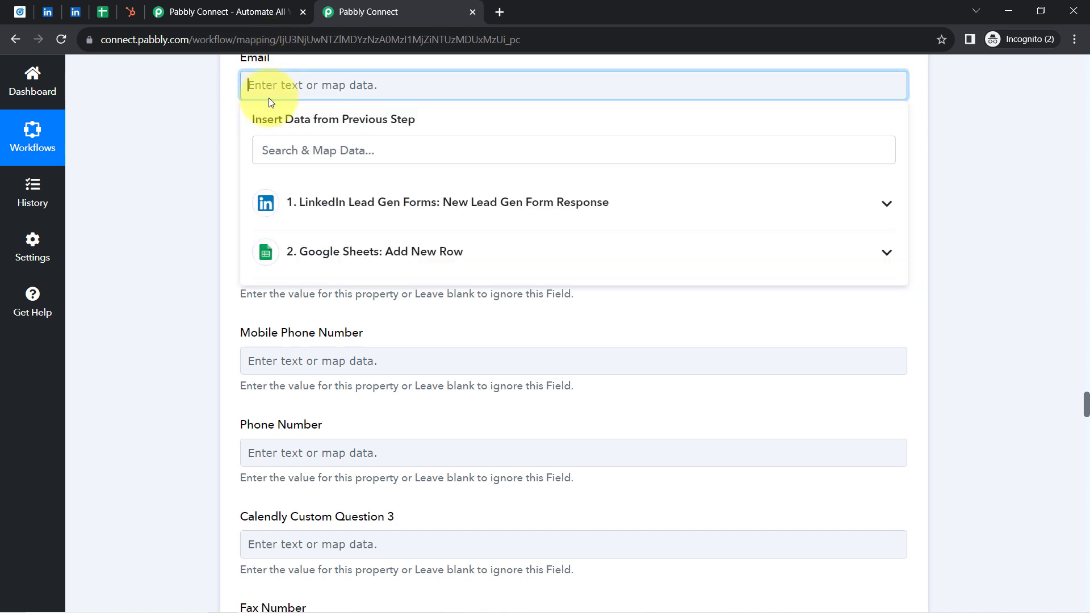
{"action": "left_click", "coordinate": [267, 150]}
{"action": "type", "text": "@"}
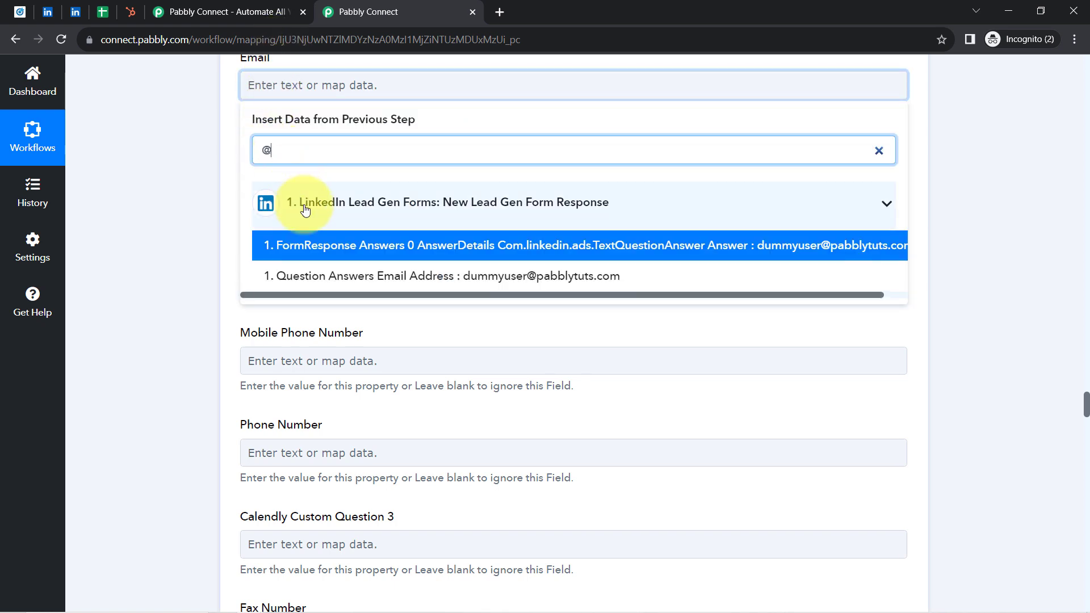
{"action": "left_click", "coordinate": [425, 275]}
{"action": "left_click", "coordinate": [210, 228]}
Step: Map the contact's Phone Number field to the LinkedIn response value Question Answers Phone Number
{"action": "scroll", "coordinate": [210, 230], "scroll_direction": "down", "scroll_amount": 2}
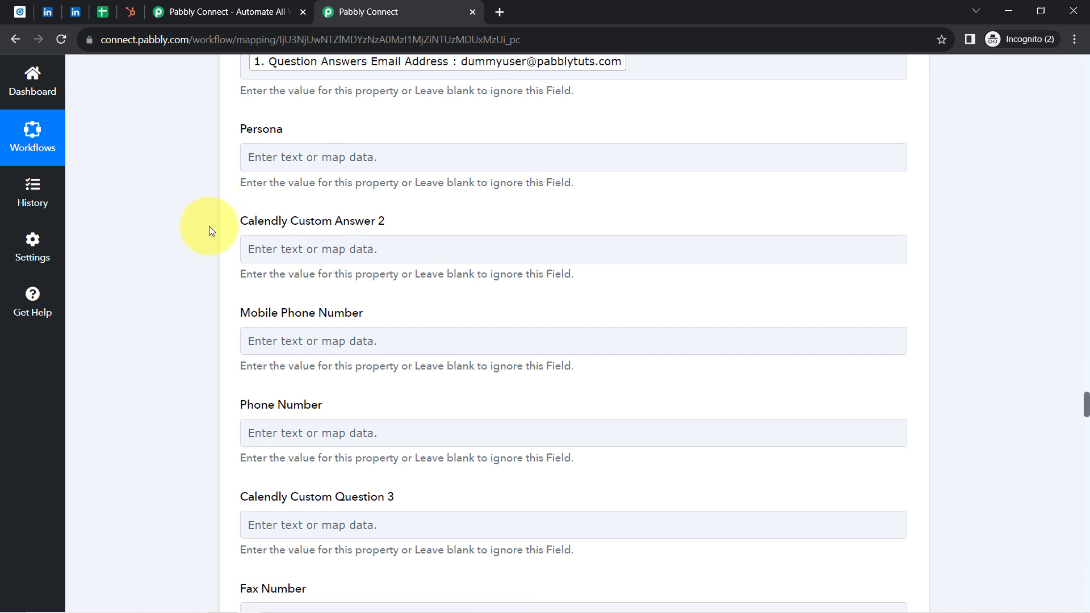
{"action": "scroll", "coordinate": [210, 233], "scroll_direction": "down", "scroll_amount": 2}
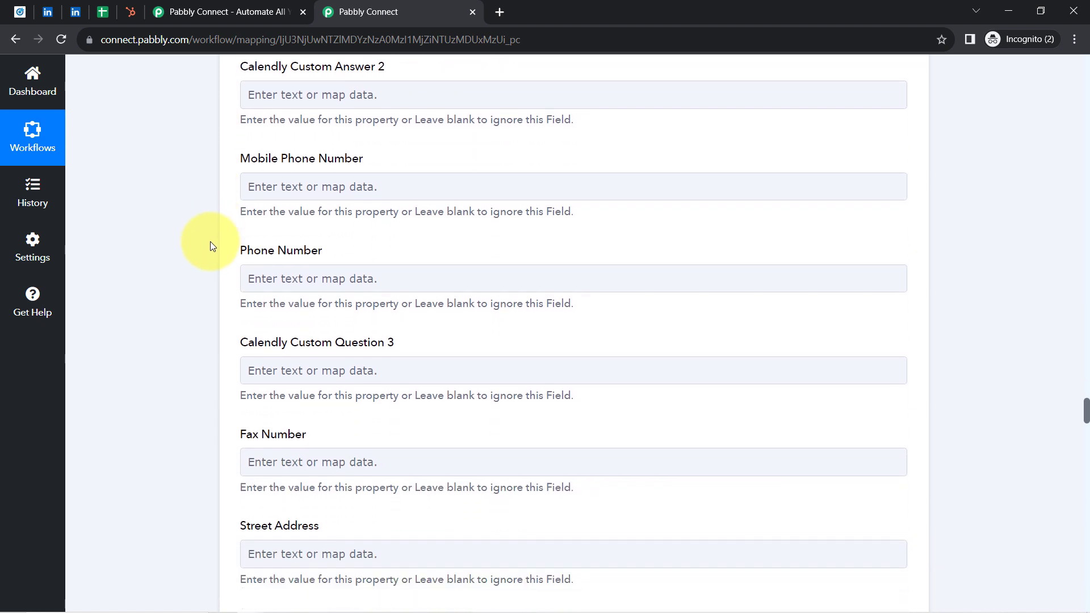
{"action": "left_click", "coordinate": [293, 228]}
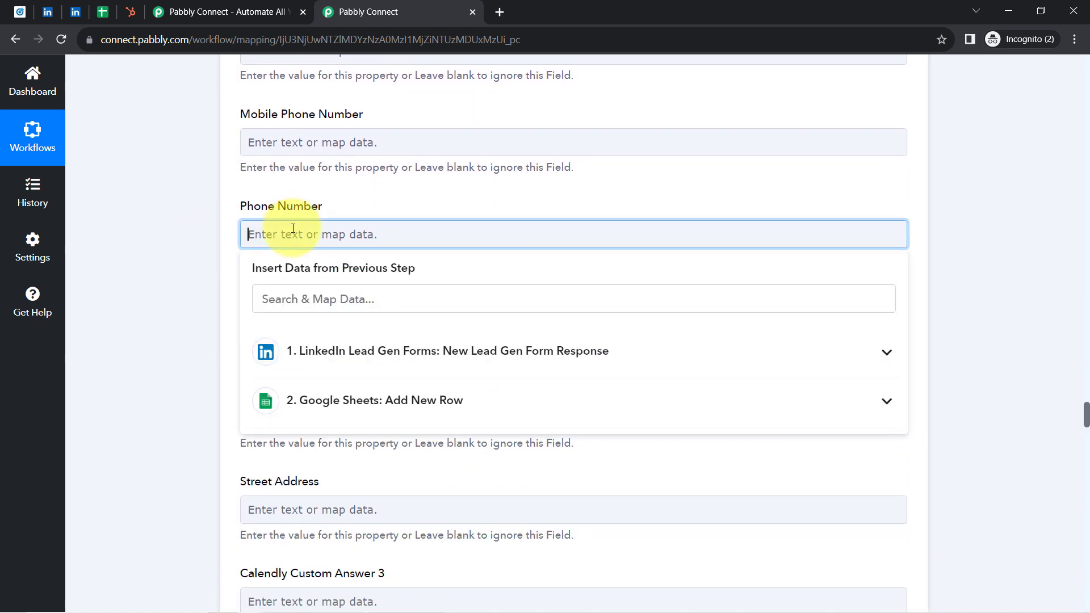
{"action": "left_click", "coordinate": [278, 286]}
{"action": "type", "text": "96"}
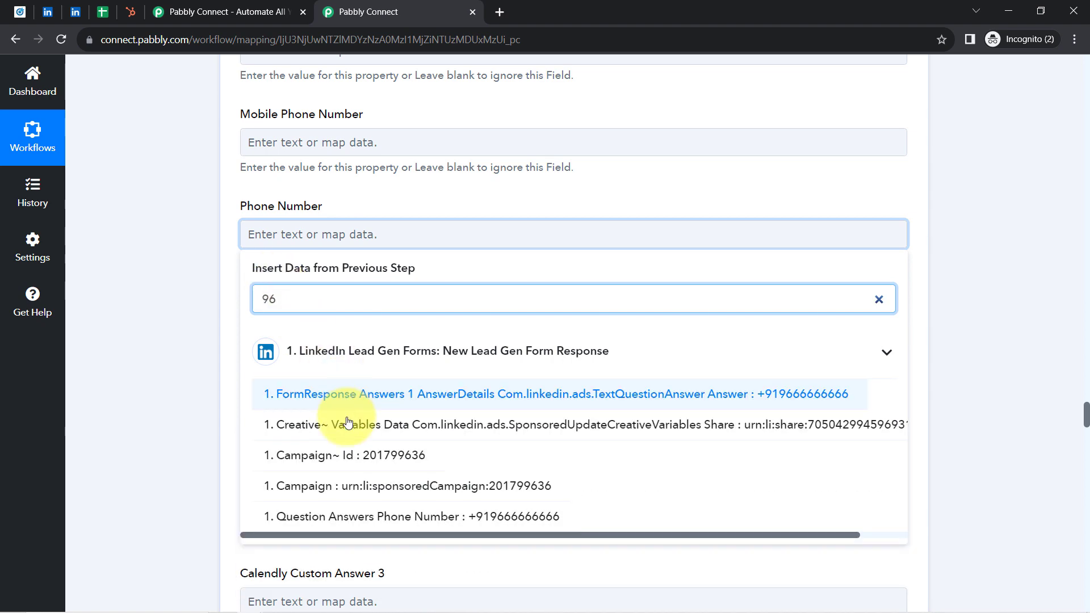
{"action": "left_click", "coordinate": [357, 517]}
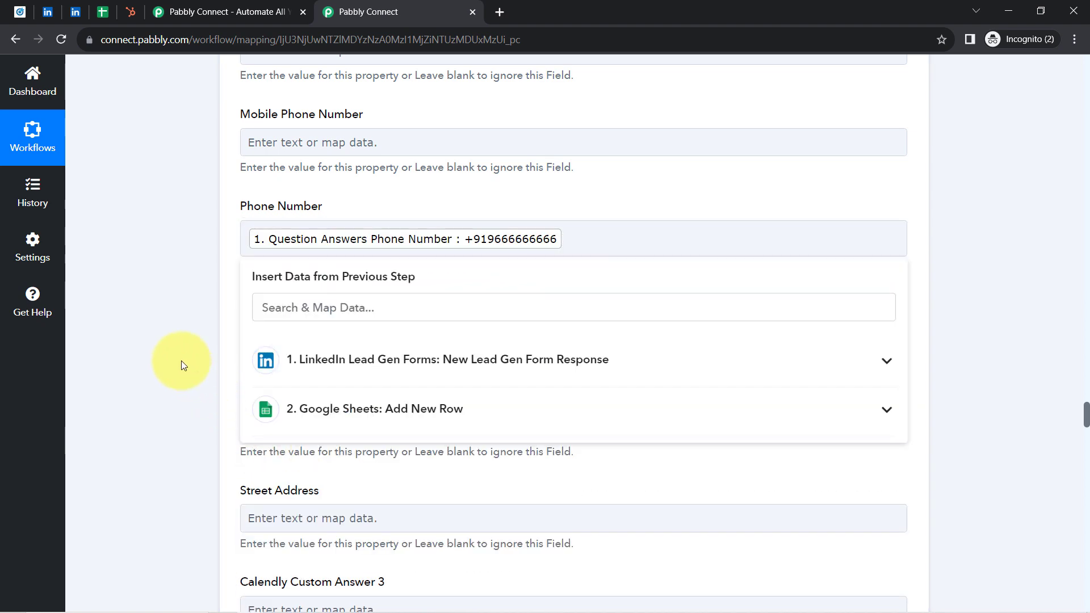
{"action": "left_click", "coordinate": [181, 359]}
Step: Find the Company Name field by searching the page for compan and map it to the LinkedIn value Question Answers Company Name
{"action": "scroll", "coordinate": [181, 360], "scroll_direction": "down", "scroll_amount": 1}
{"action": "scroll", "coordinate": [182, 359], "scroll_direction": "down", "scroll_amount": 9}
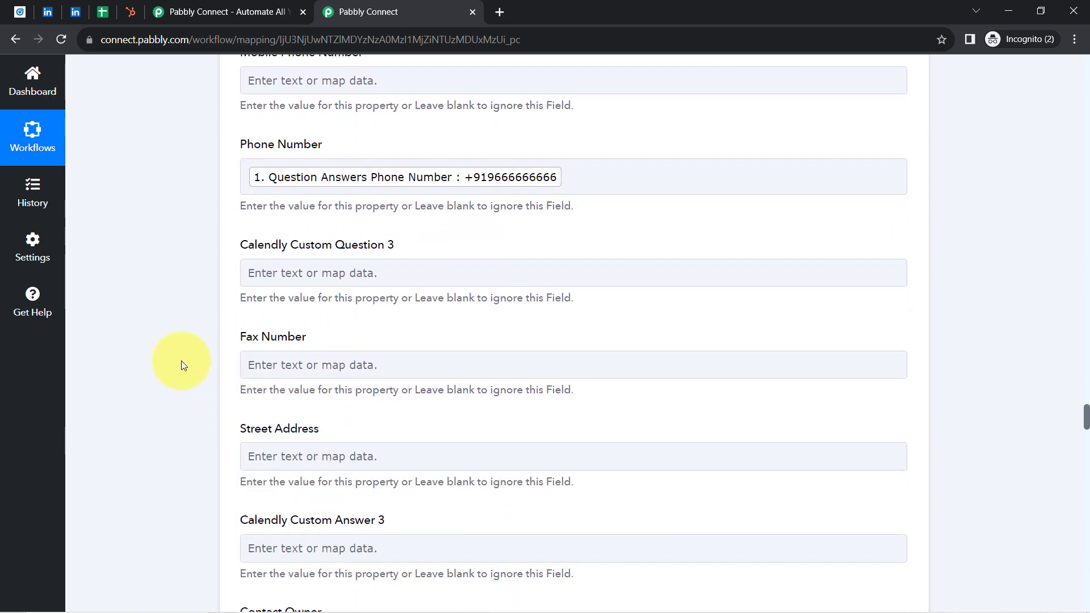
{"action": "scroll", "coordinate": [182, 360], "scroll_direction": "down", "scroll_amount": 2}
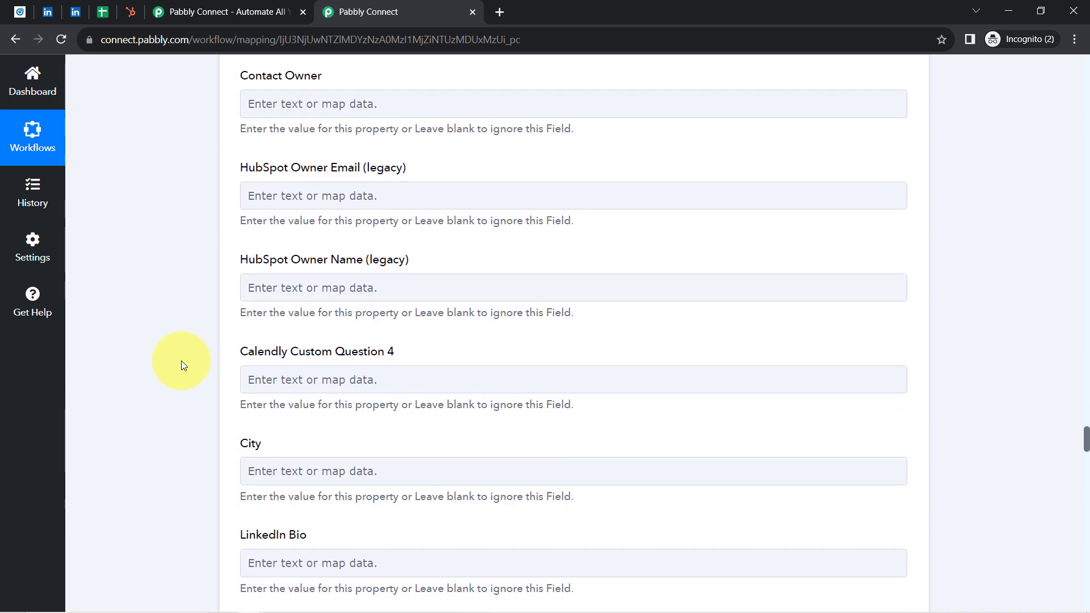
{"action": "key", "text": "ctrl+f"}
{"action": "type", "text": "com"}
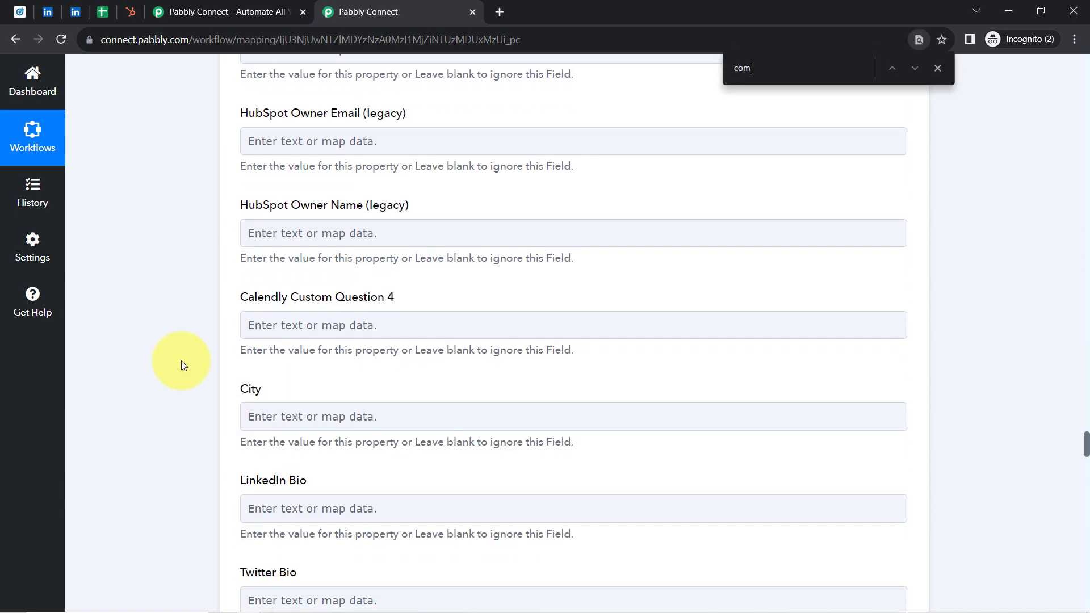
{"action": "type", "text": "pan"}
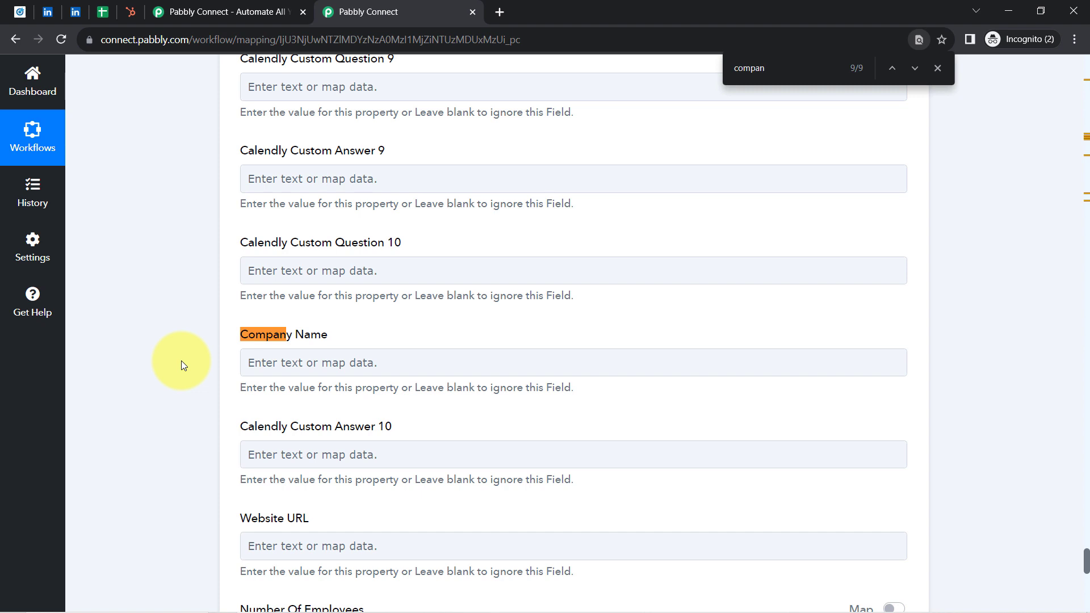
{"action": "left_click", "coordinate": [263, 361]}
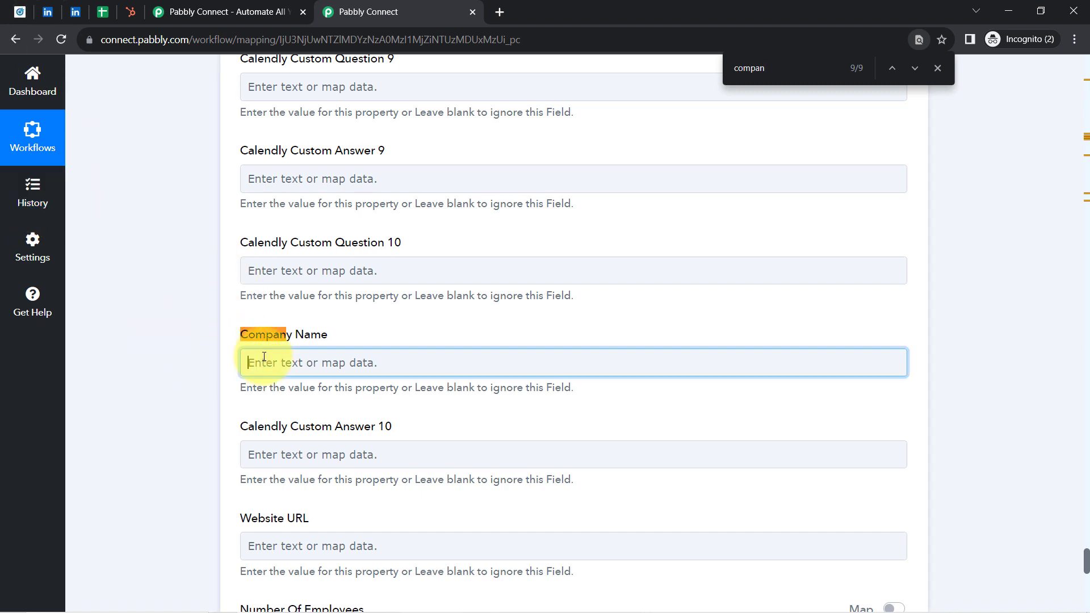
{"action": "left_click", "coordinate": [285, 429]}
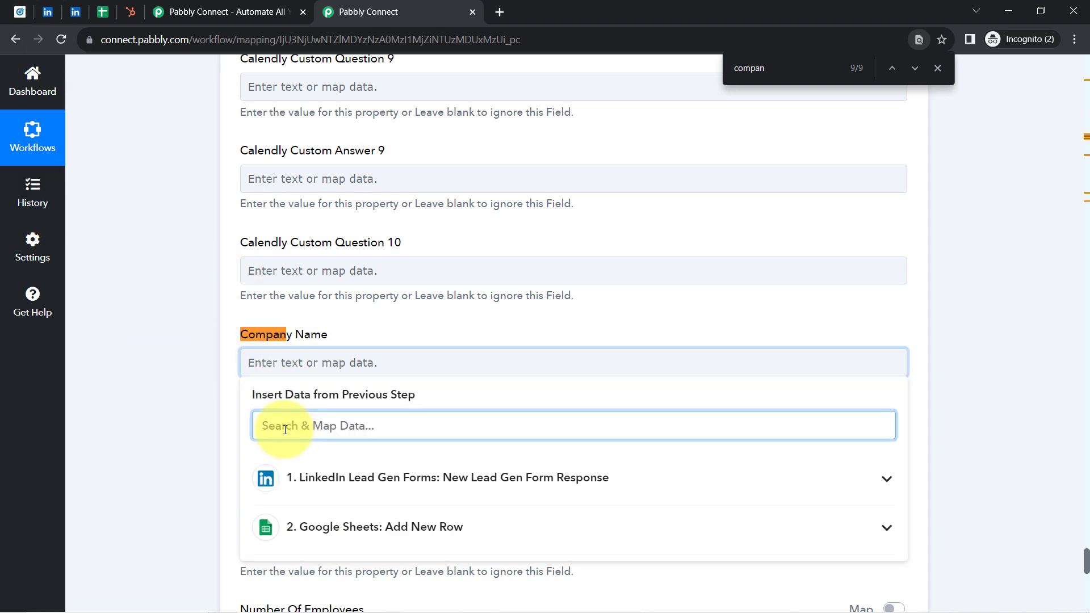
{"action": "type", "text": "magn"}
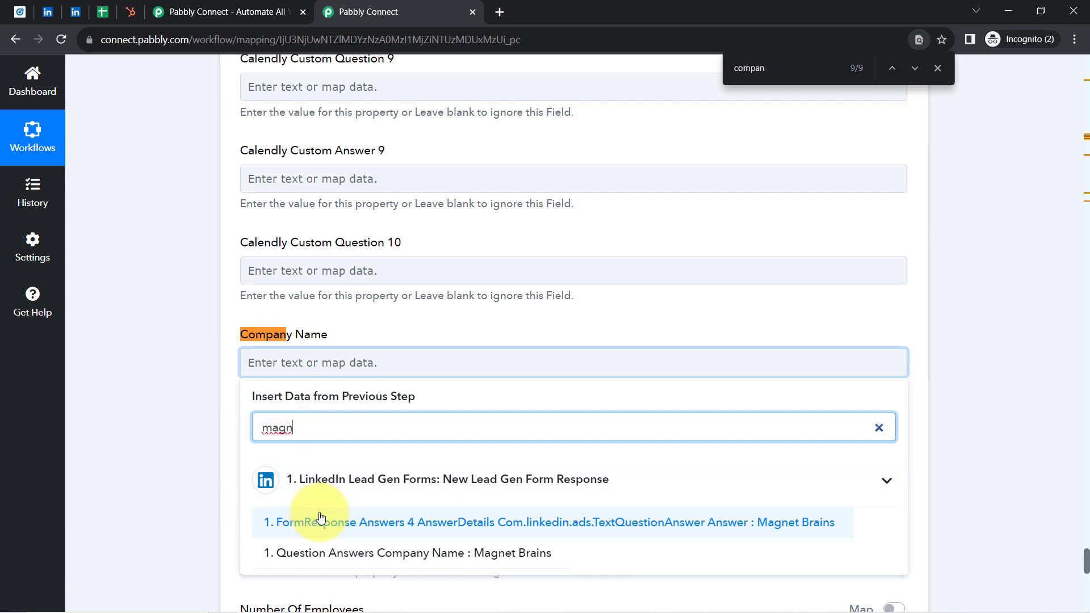
{"action": "left_click", "coordinate": [390, 553]}
{"action": "left_click", "coordinate": [190, 419]}
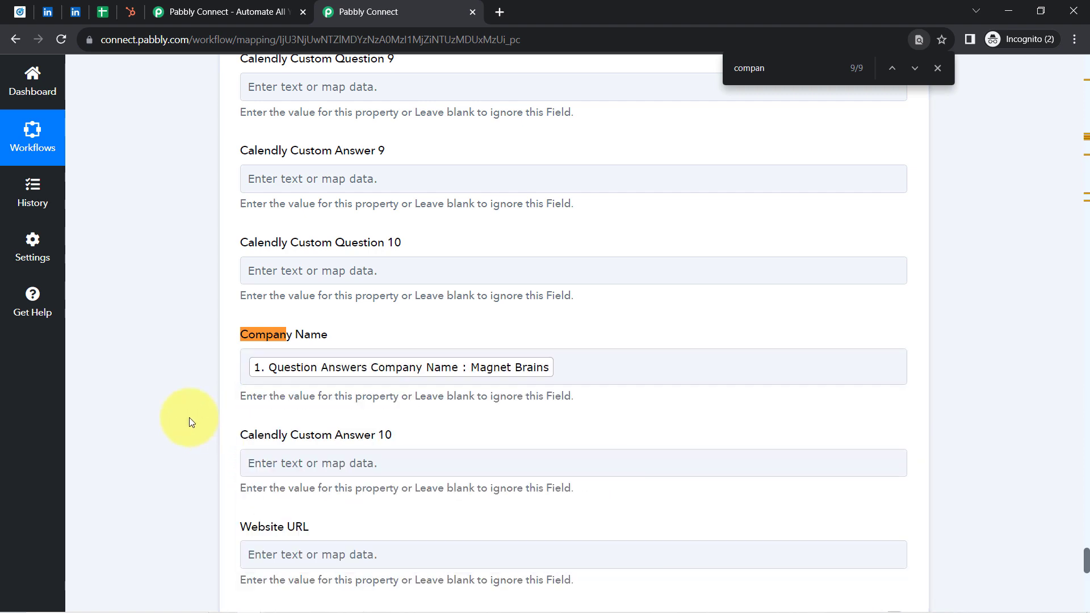
Step: Save the HubSpot Create a Contact action and send its test request, and close the page search
{"action": "scroll", "coordinate": [189, 417], "scroll_direction": "down", "scroll_amount": 5}
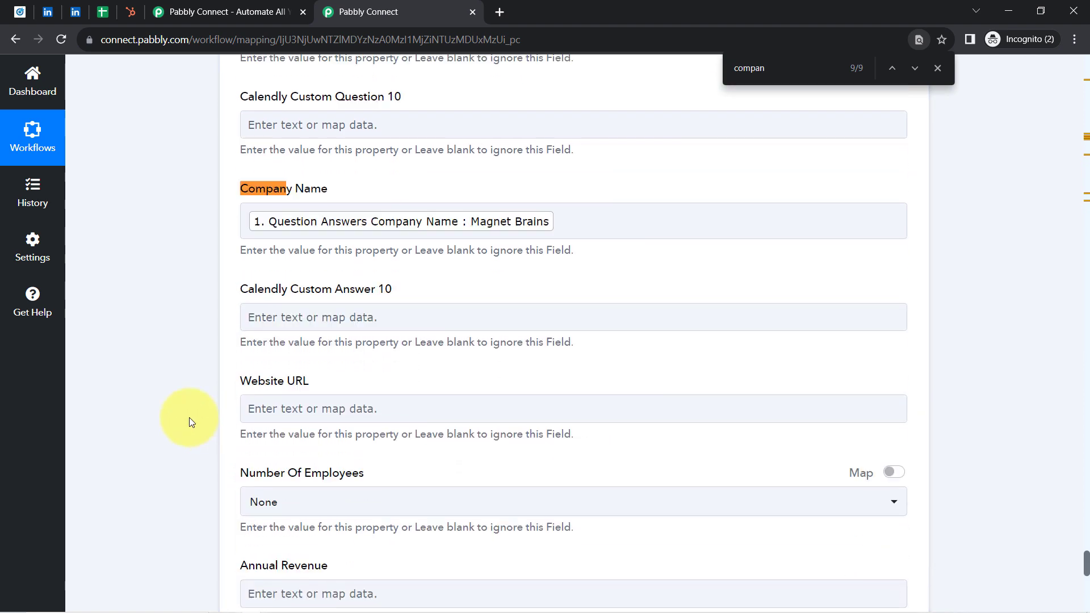
{"action": "scroll", "coordinate": [189, 417], "scroll_direction": "down", "scroll_amount": 8}
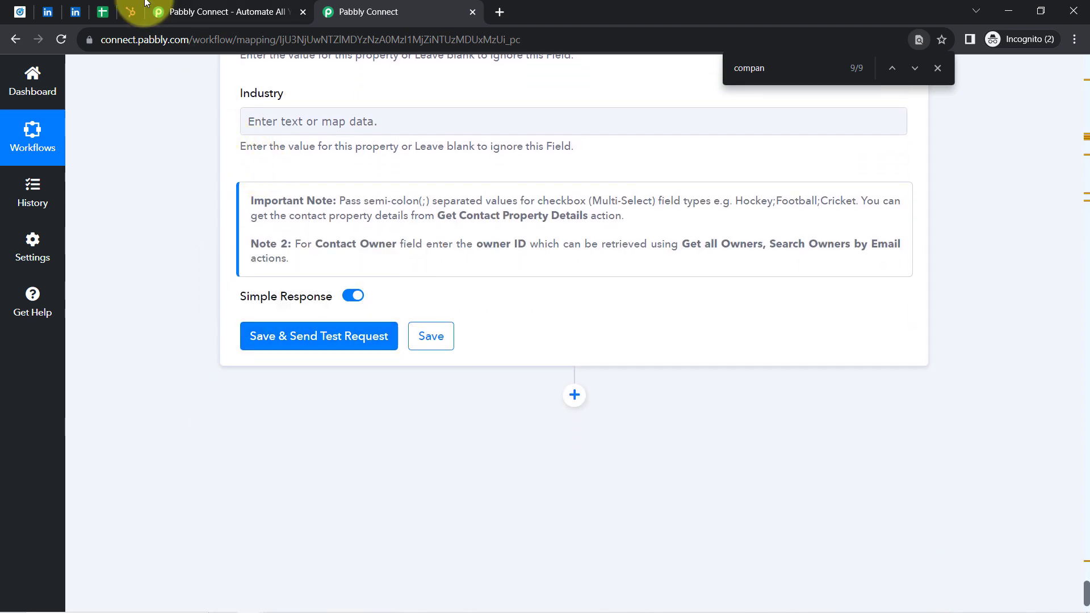
{"action": "left_click", "coordinate": [126, 9]}
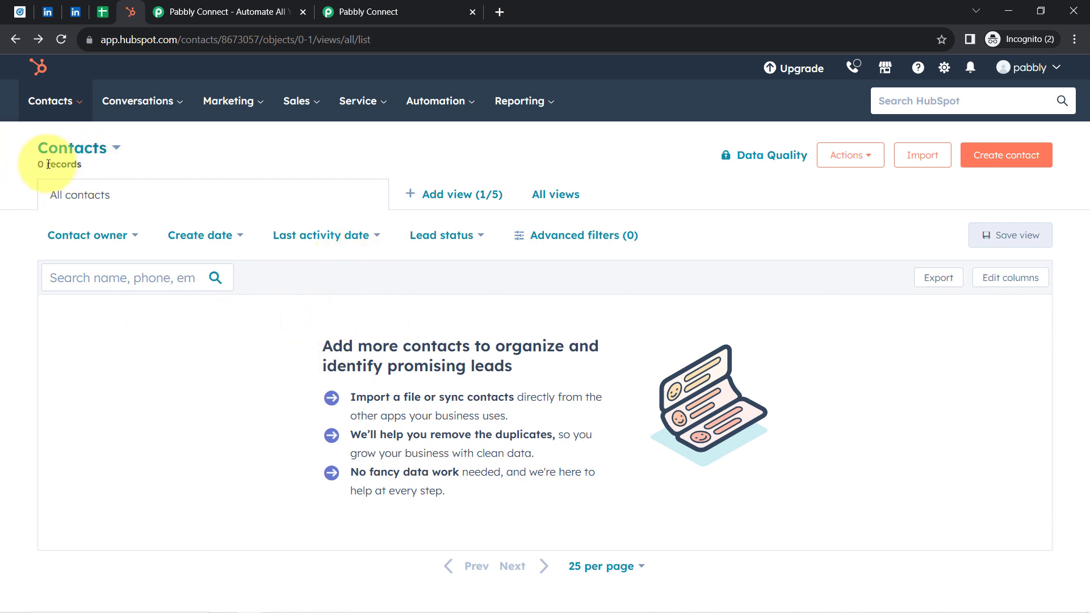
{"action": "left_click", "coordinate": [397, 11]}
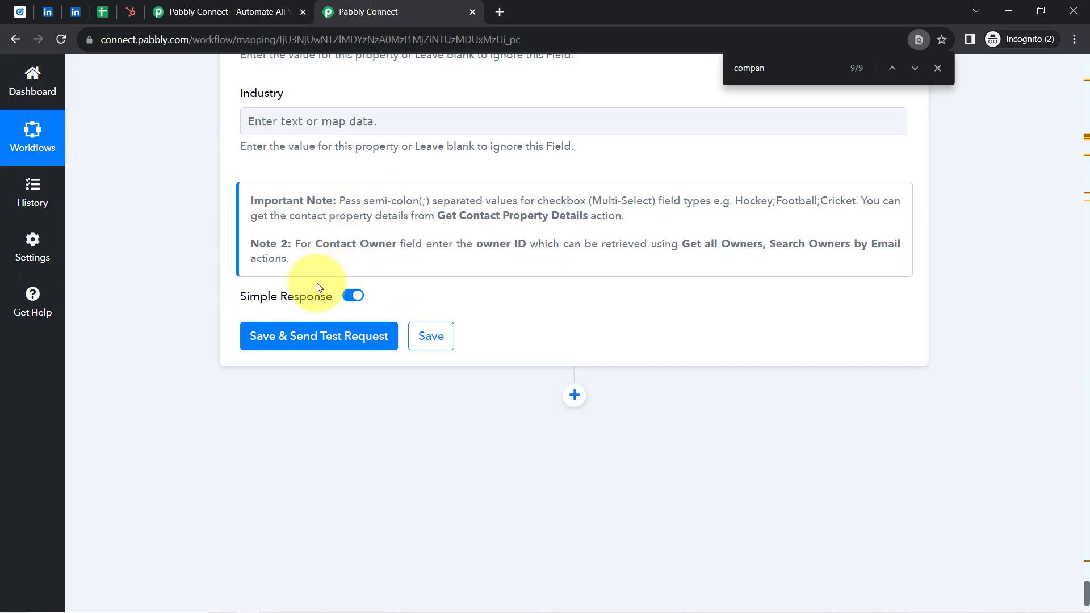
{"action": "left_click", "coordinate": [295, 337]}
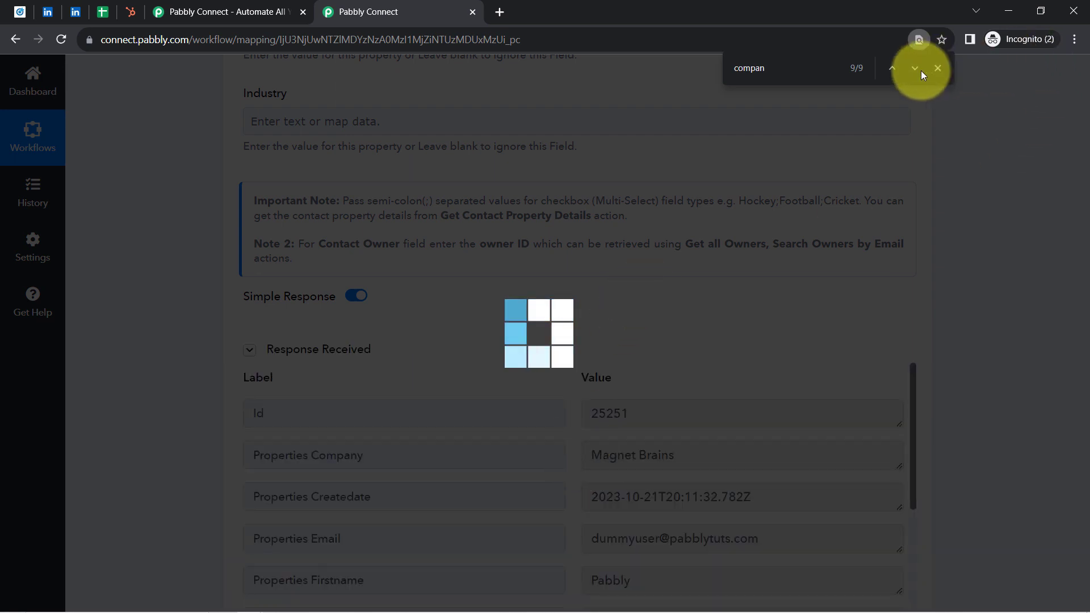
{"action": "left_click", "coordinate": [937, 68]}
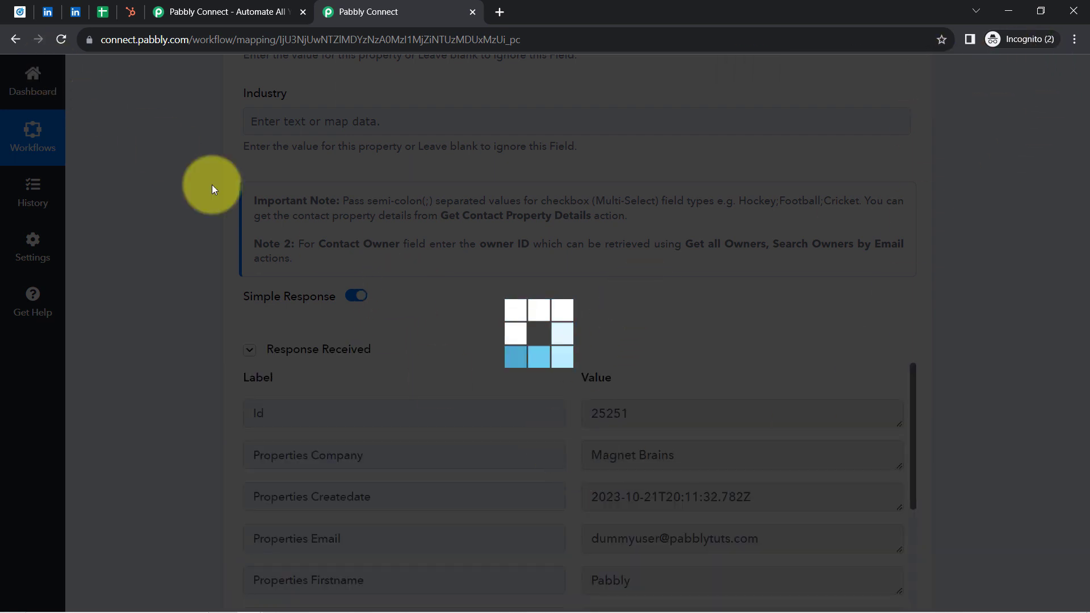
Step: Switch to HubSpot, reload the contacts list, open the new contact's record and dismiss the WhatsApp announcement
{"action": "left_click", "coordinate": [130, 11]}
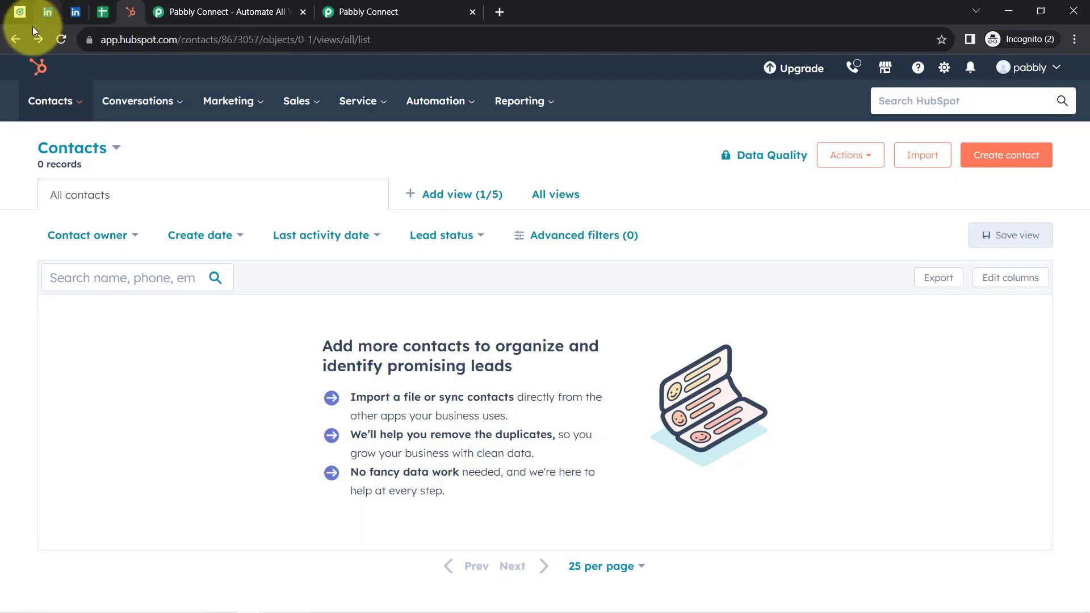
{"action": "left_click", "coordinate": [67, 38]}
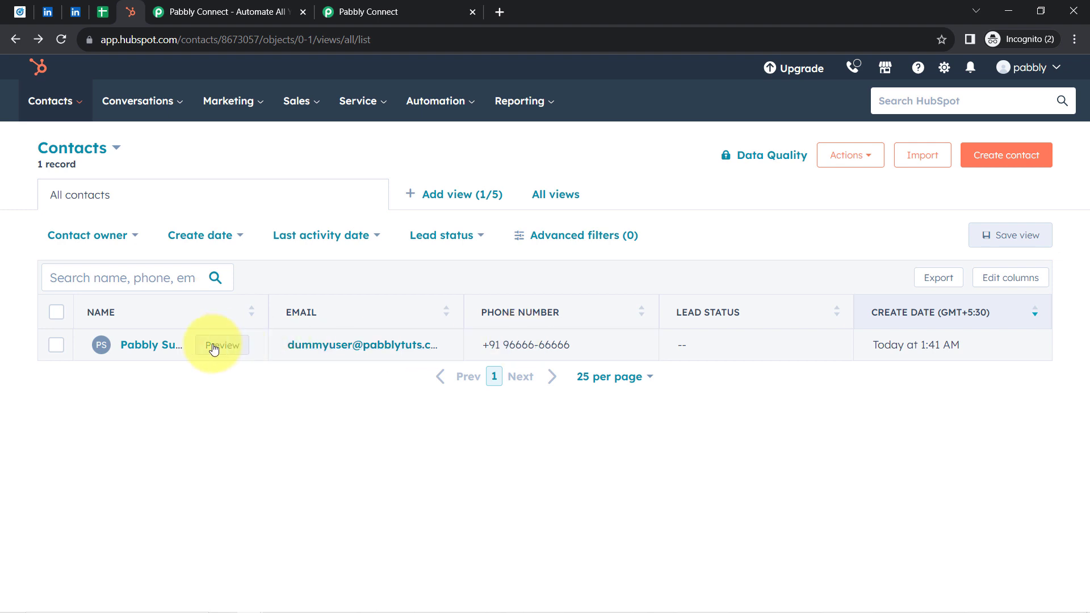
{"action": "left_click", "coordinate": [147, 350]}
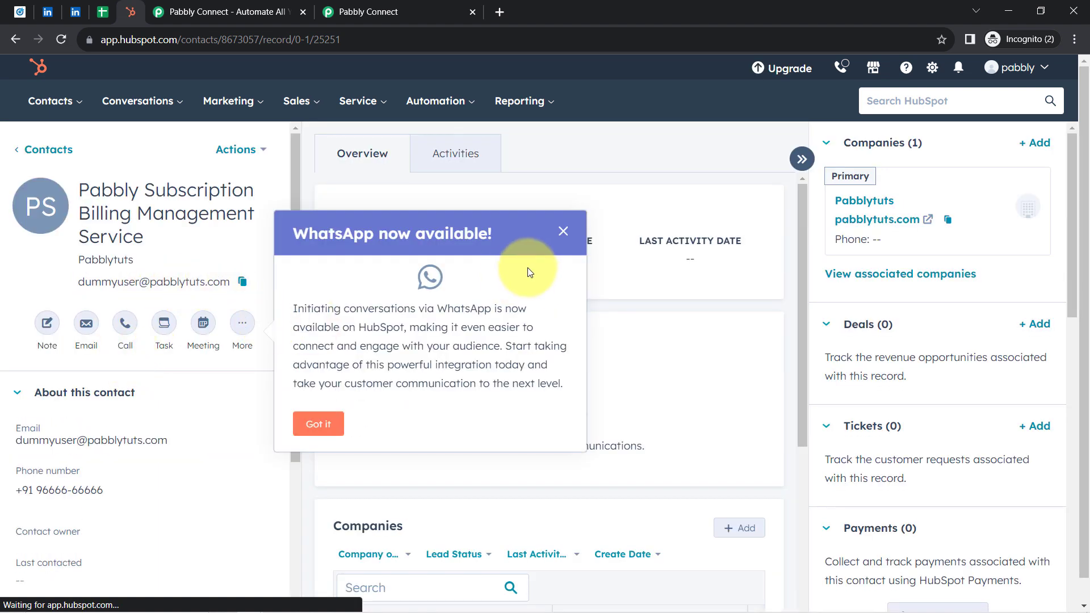
{"action": "left_click", "coordinate": [564, 231]}
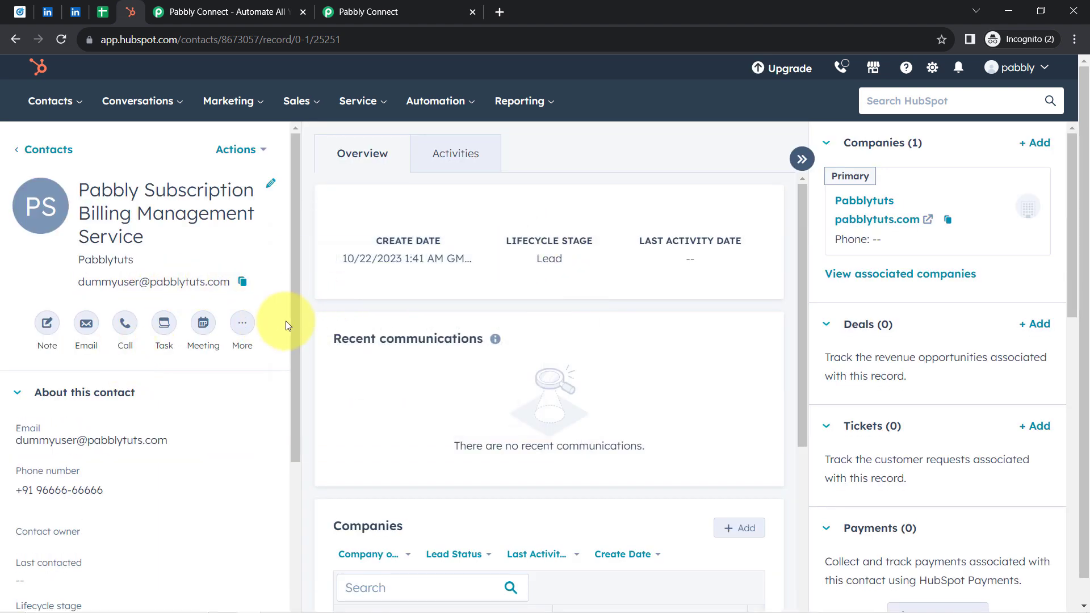
Step: View all properties of the contact and find its Company name under Contact information by searching the page for compan
{"action": "left_click_drag", "start_coordinate": [295, 324], "coordinate": [272, 467]}
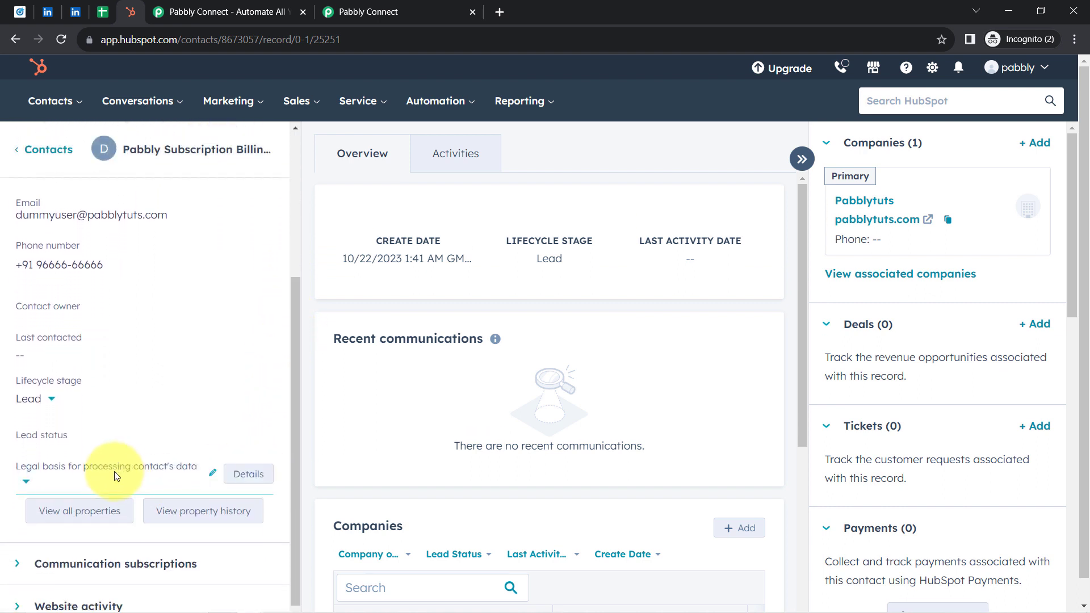
{"action": "left_click", "coordinate": [57, 511]}
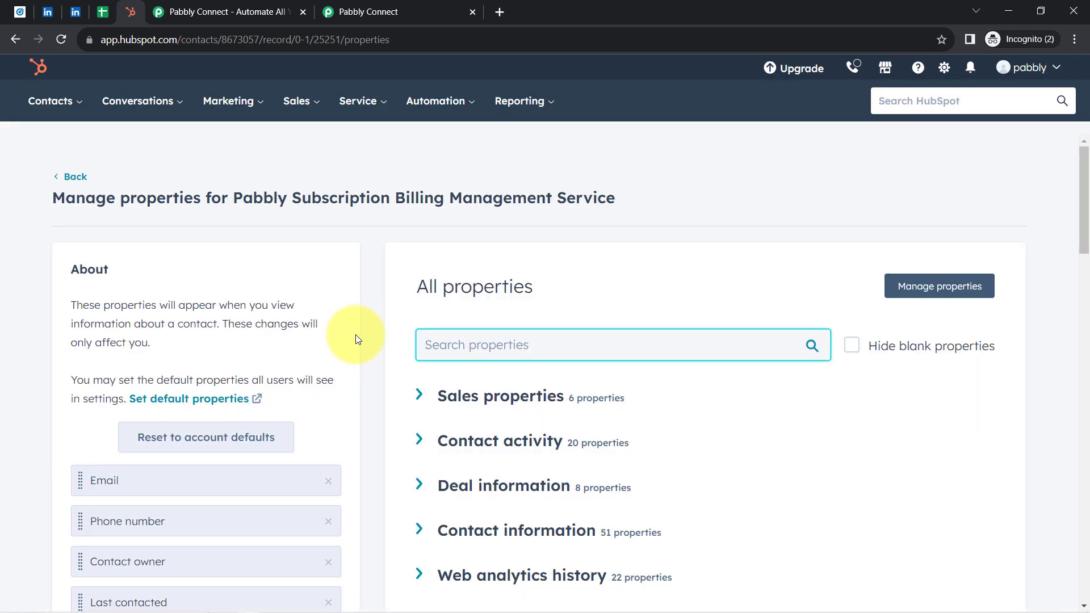
{"action": "key", "text": "ctrl+f"}
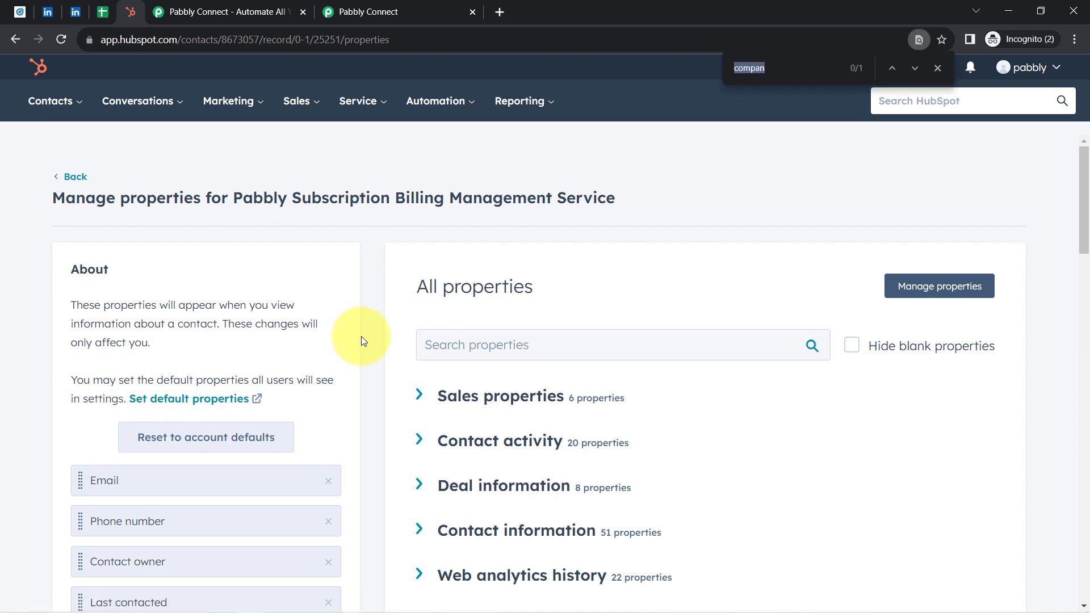
{"action": "type", "text": "compan"}
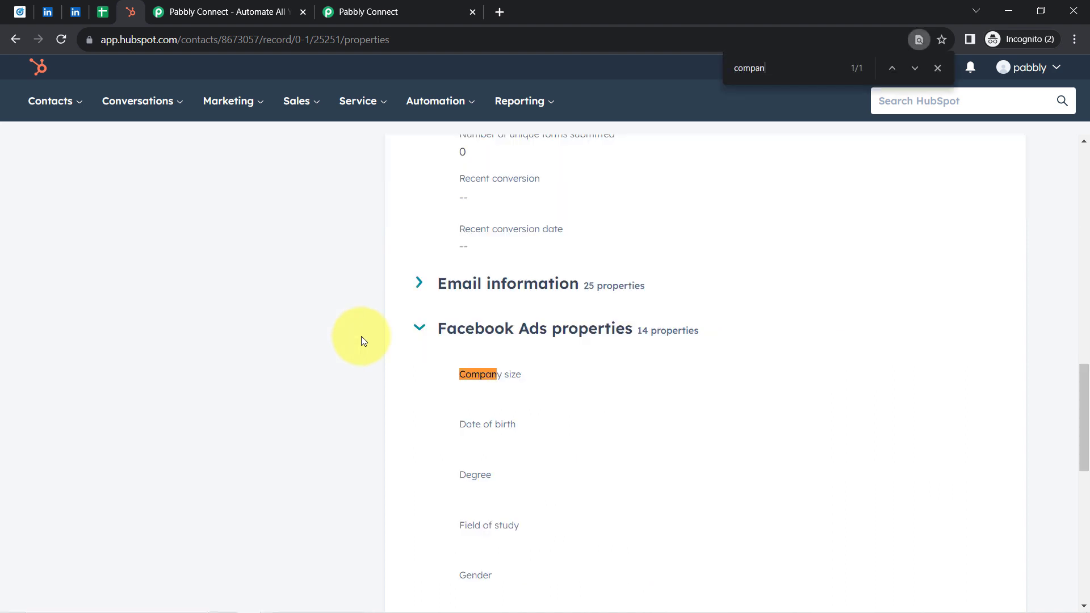
{"action": "scroll", "coordinate": [457, 475], "scroll_direction": "down", "scroll_amount": 3}
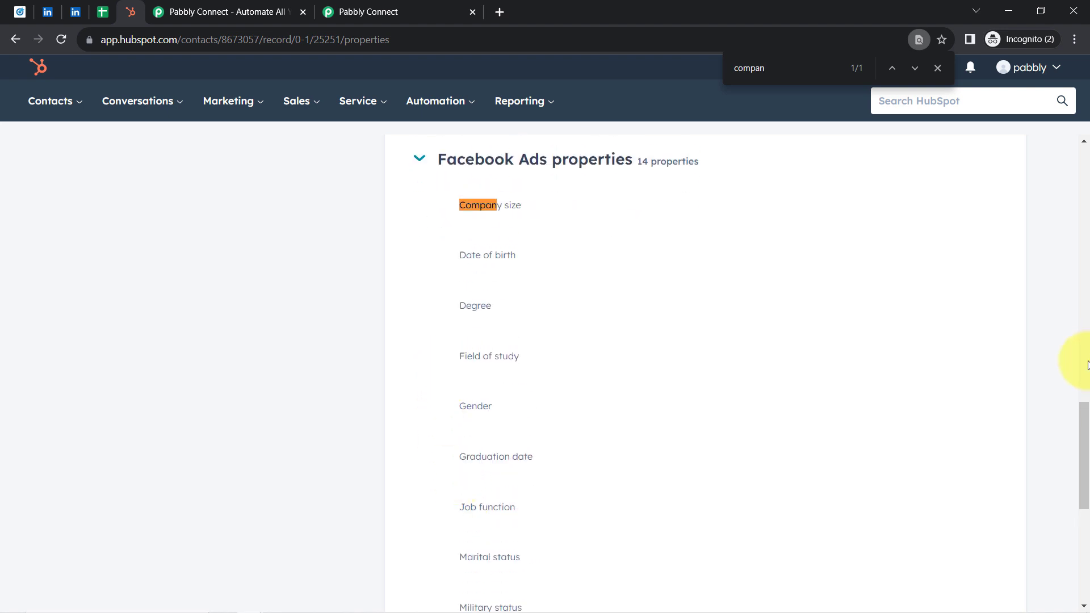
{"action": "left_click_drag", "start_coordinate": [1083, 434], "coordinate": [1084, 334]}
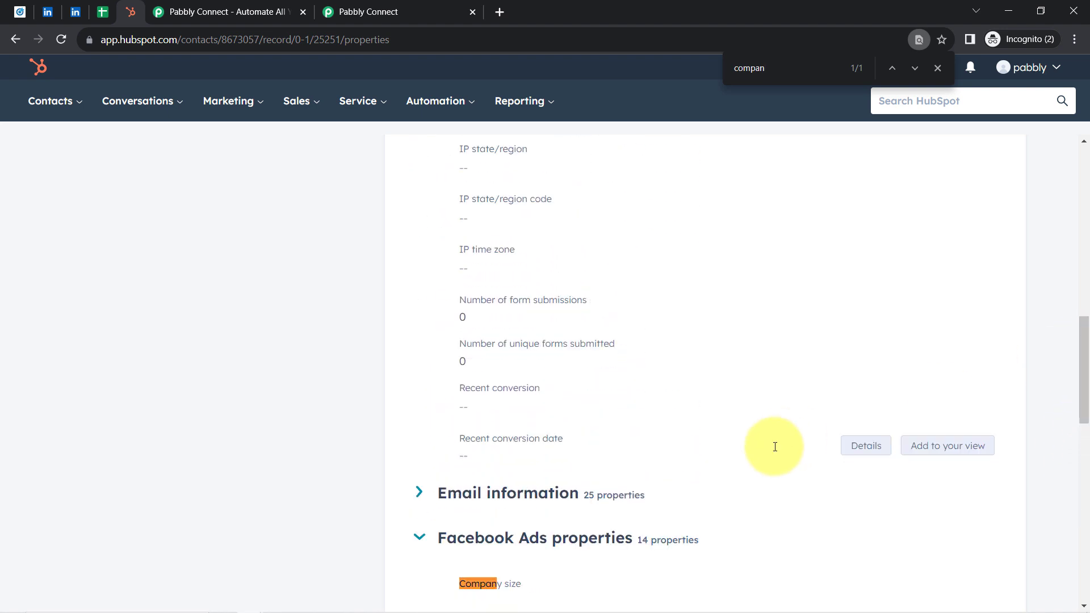
{"action": "left_click", "coordinate": [493, 482]}
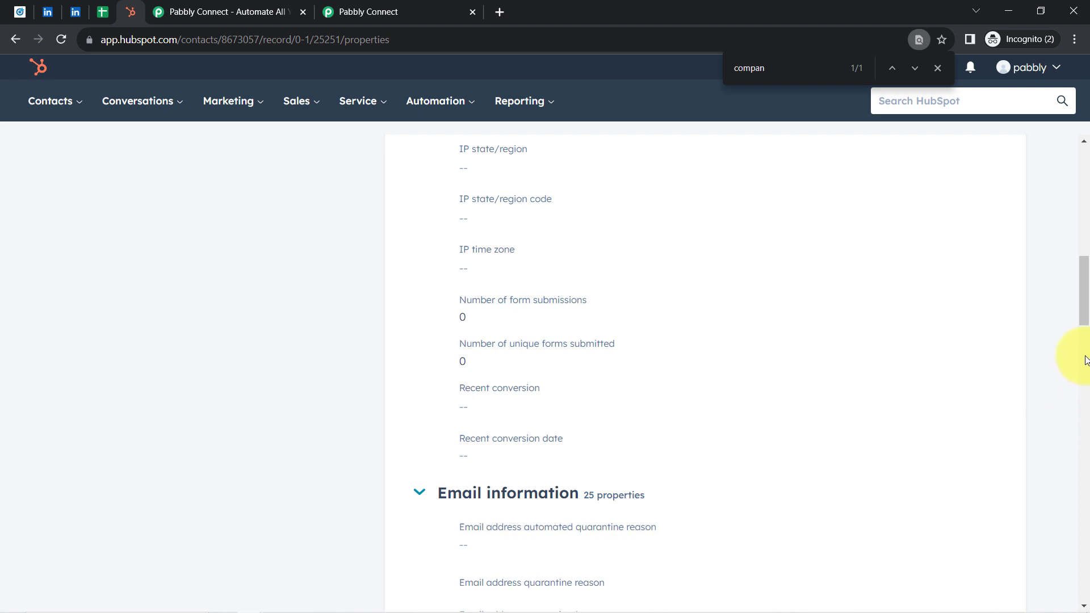
{"action": "left_click_drag", "start_coordinate": [1082, 311], "coordinate": [1073, 236]}
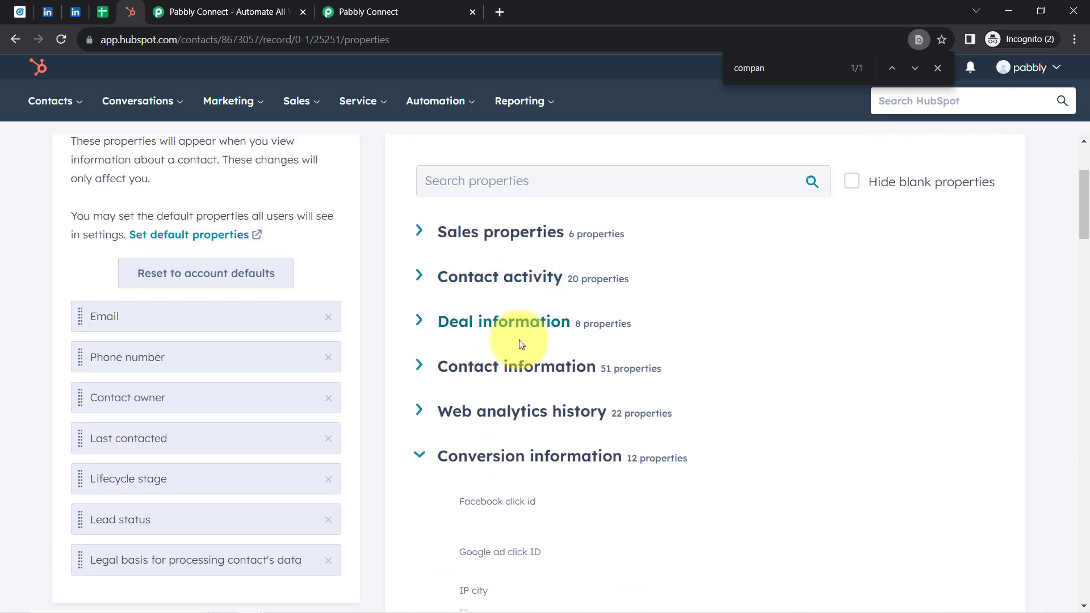
{"action": "left_click", "coordinate": [499, 364]}
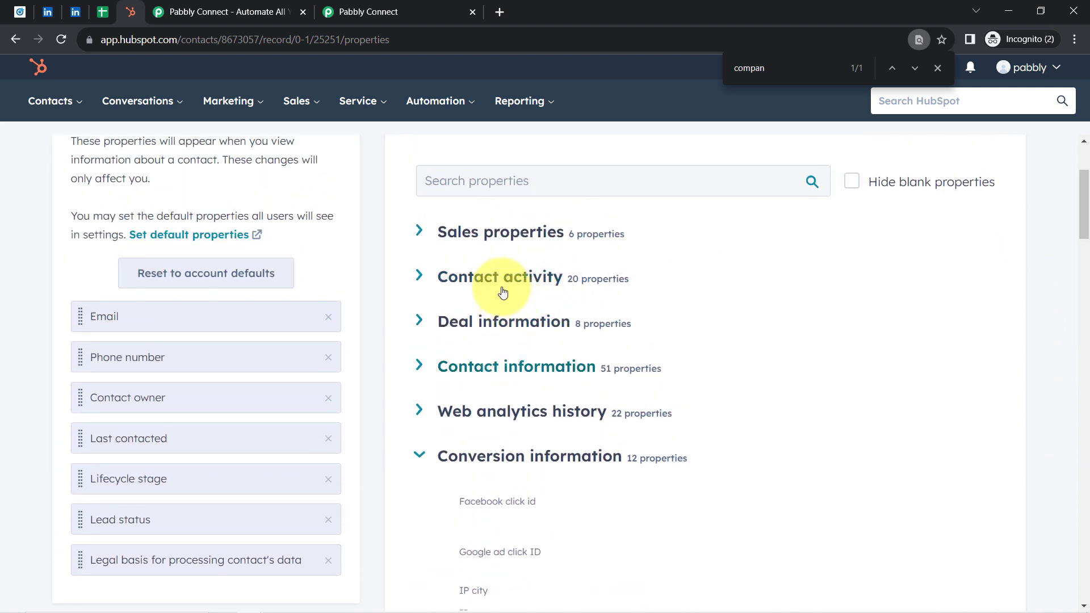
{"action": "left_click", "coordinate": [421, 279]}
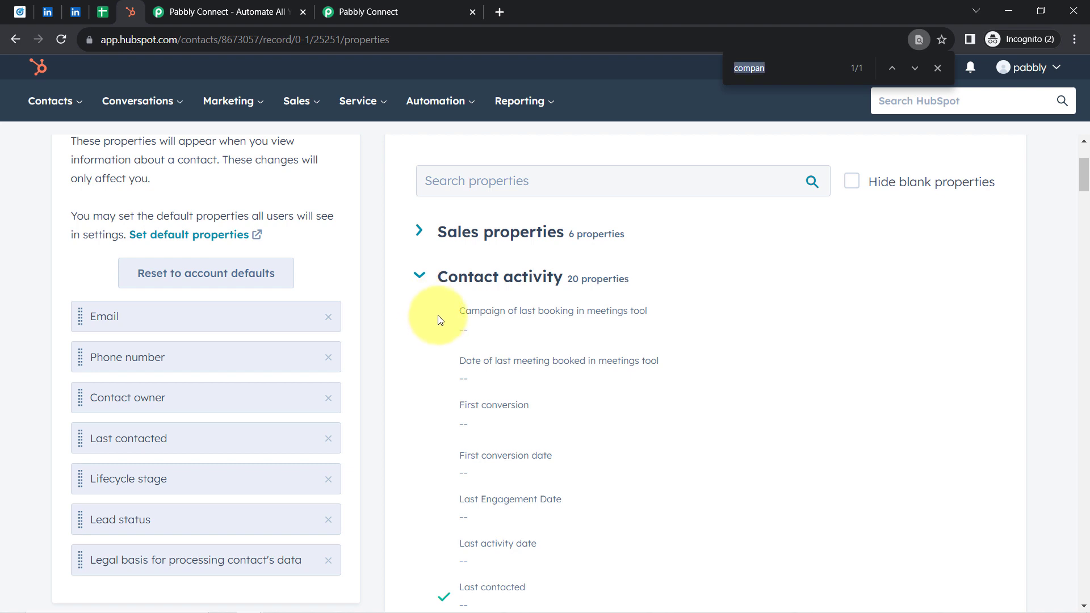
{"action": "key", "text": "Return"}
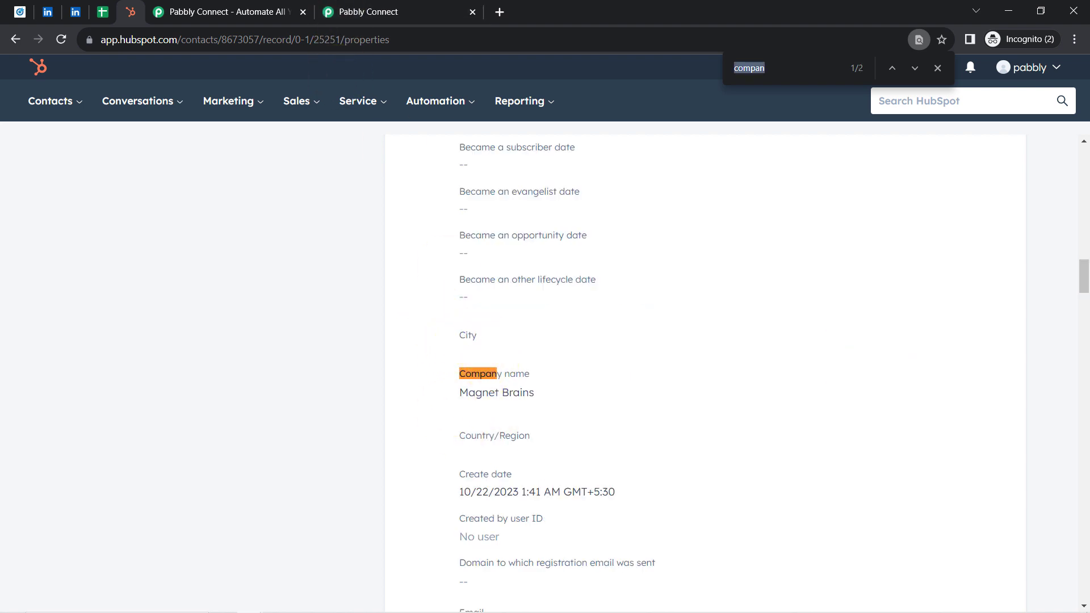
Step: Switch back to Pabbly Connect and collapse the LinkedIn Lead Gen Forms, Google Sheets and HubSpot CRM steps
{"action": "left_click", "coordinate": [395, 10]}
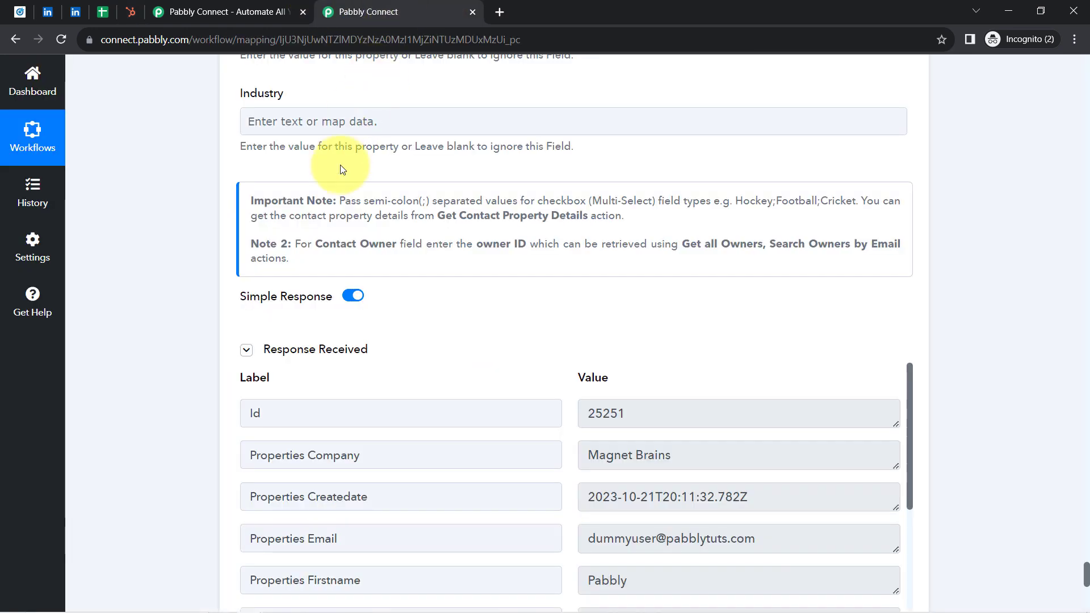
{"action": "left_click_drag", "start_coordinate": [1085, 577], "coordinate": [1085, 71]}
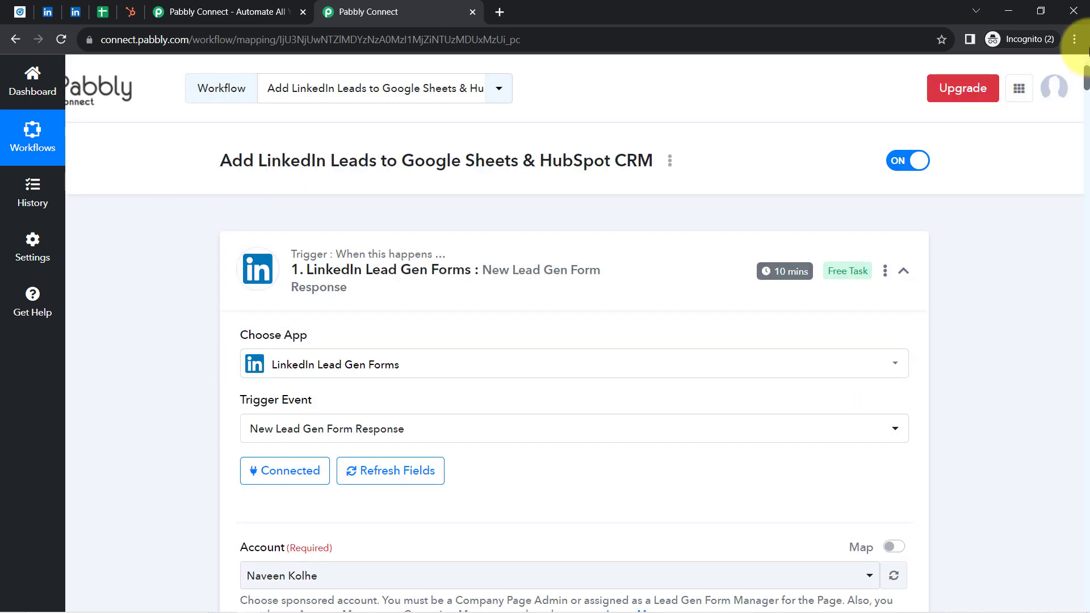
{"action": "left_click", "coordinate": [330, 274]}
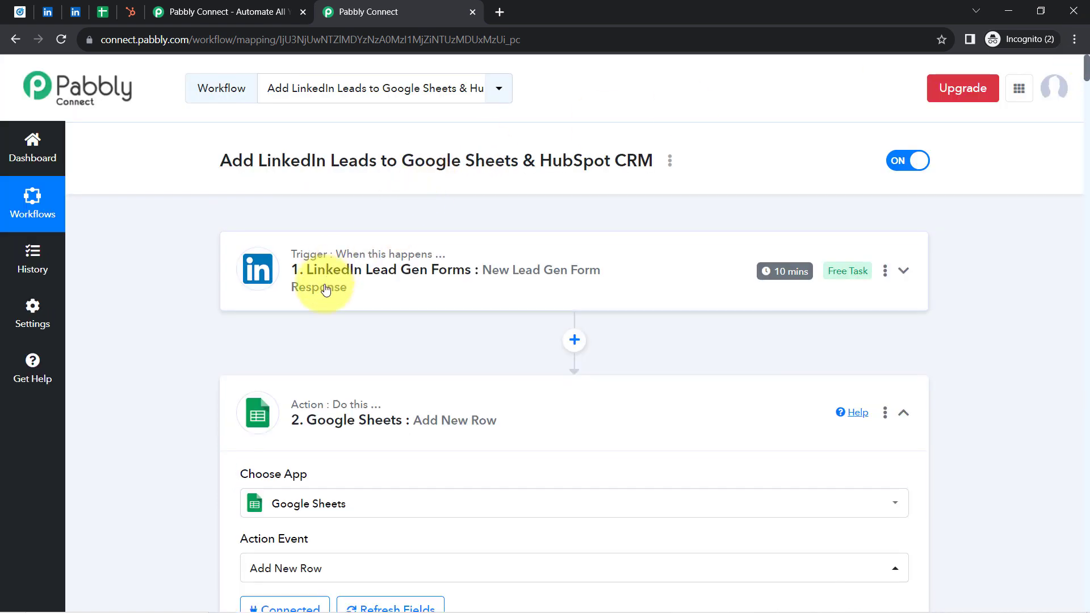
{"action": "left_click", "coordinate": [319, 433]}
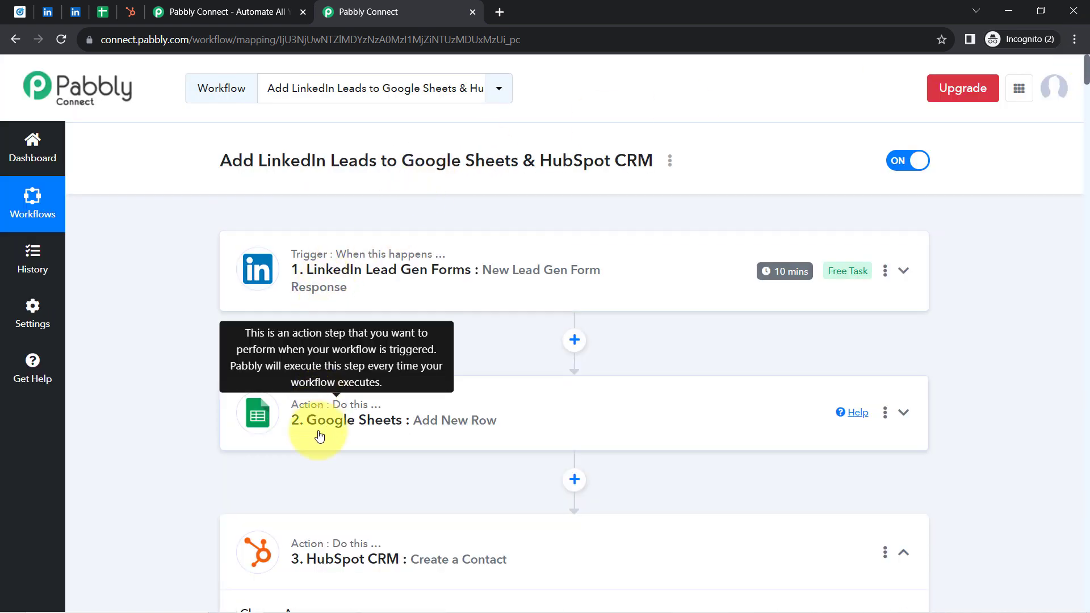
{"action": "left_click", "coordinate": [315, 561]}
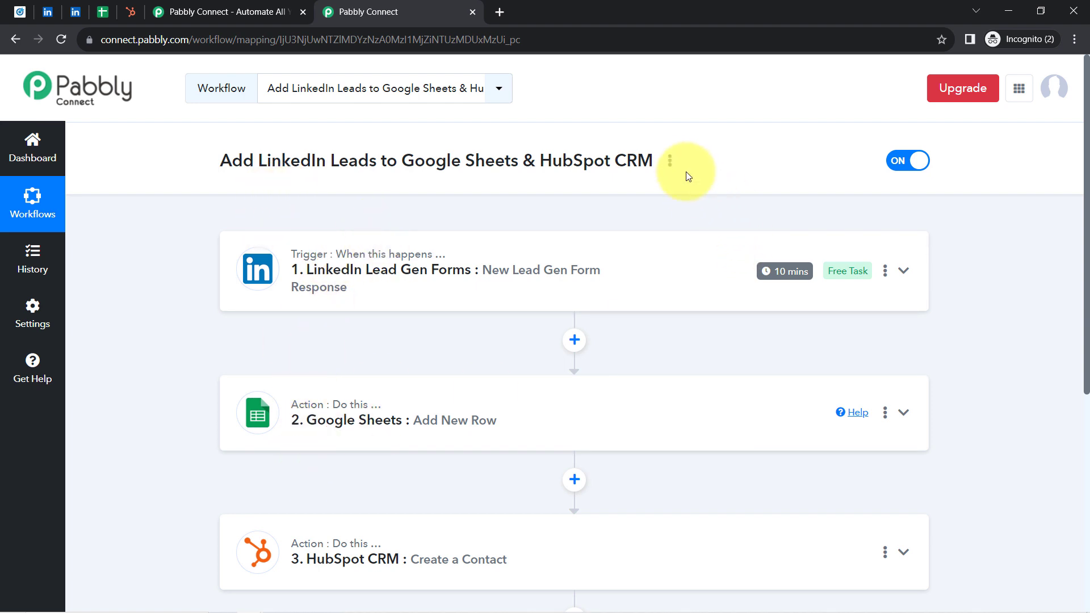
Step: Copy the share link of the Add LinkedIn Leads to Google Sheets & HubSpot CRM workflow and close the sharing dialog
{"action": "left_click", "coordinate": [669, 164]}
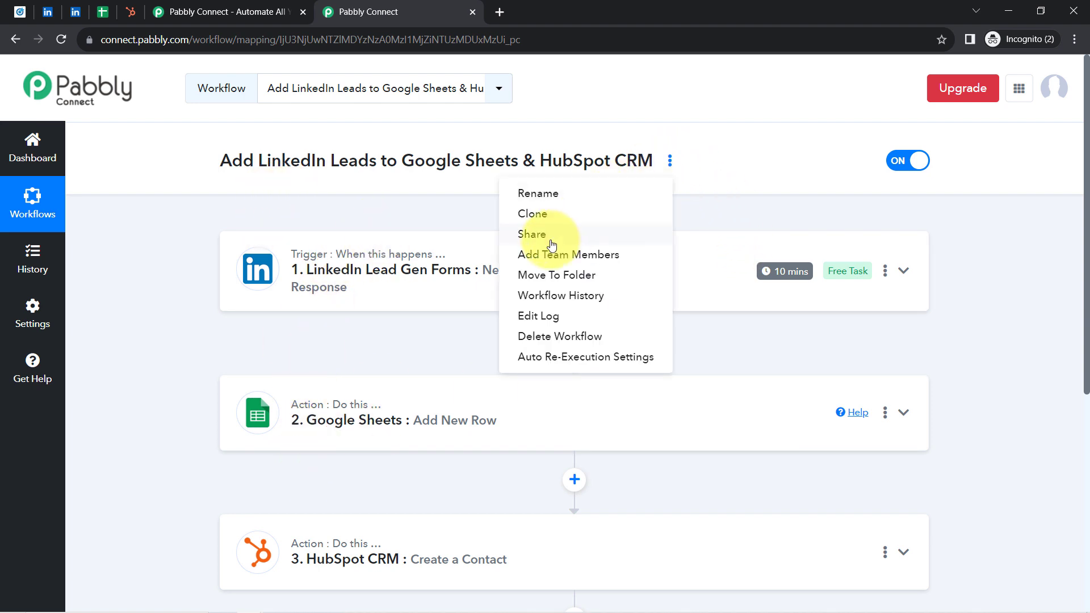
{"action": "left_click", "coordinate": [596, 232]}
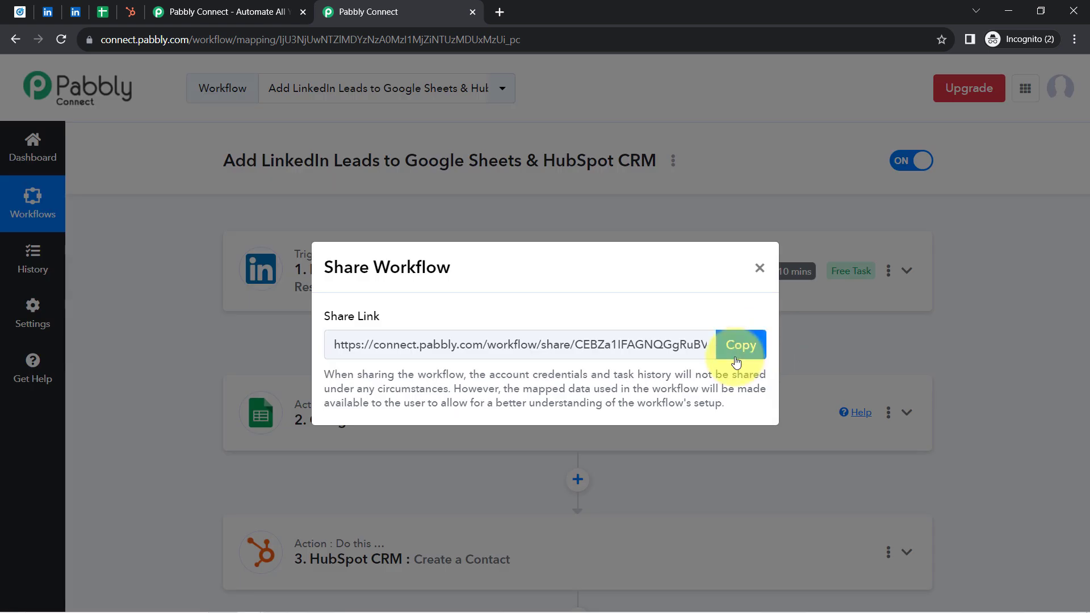
{"action": "left_click", "coordinate": [733, 355]}
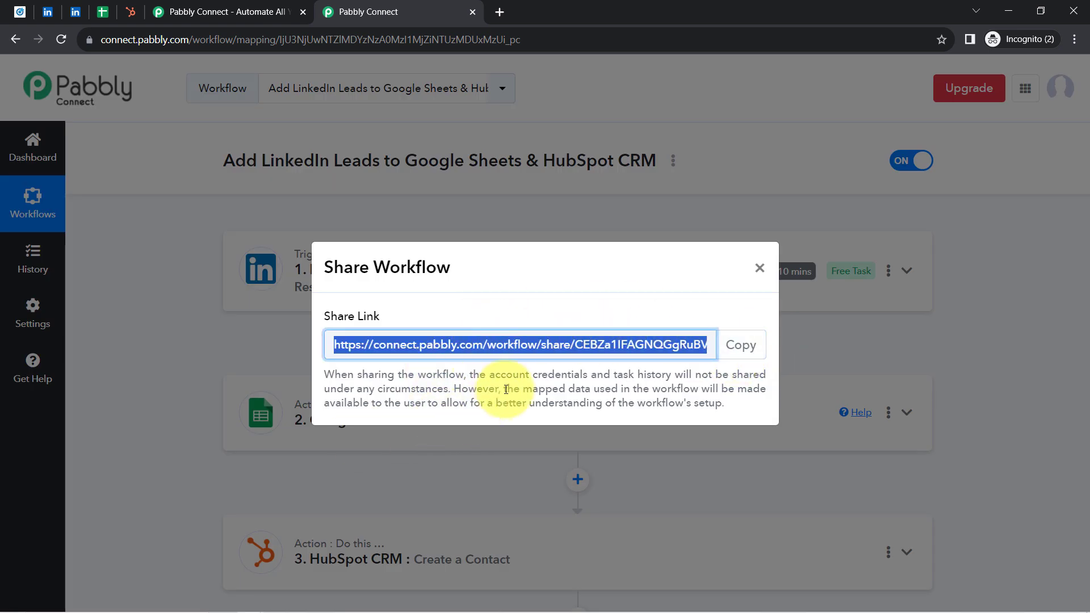
{"action": "left_click", "coordinate": [759, 269]}
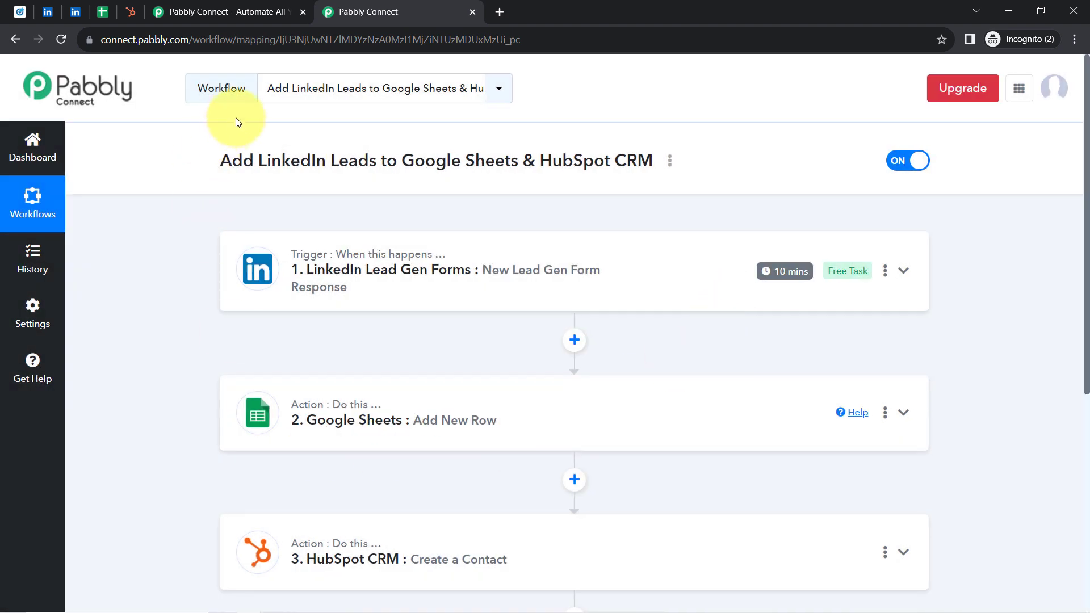